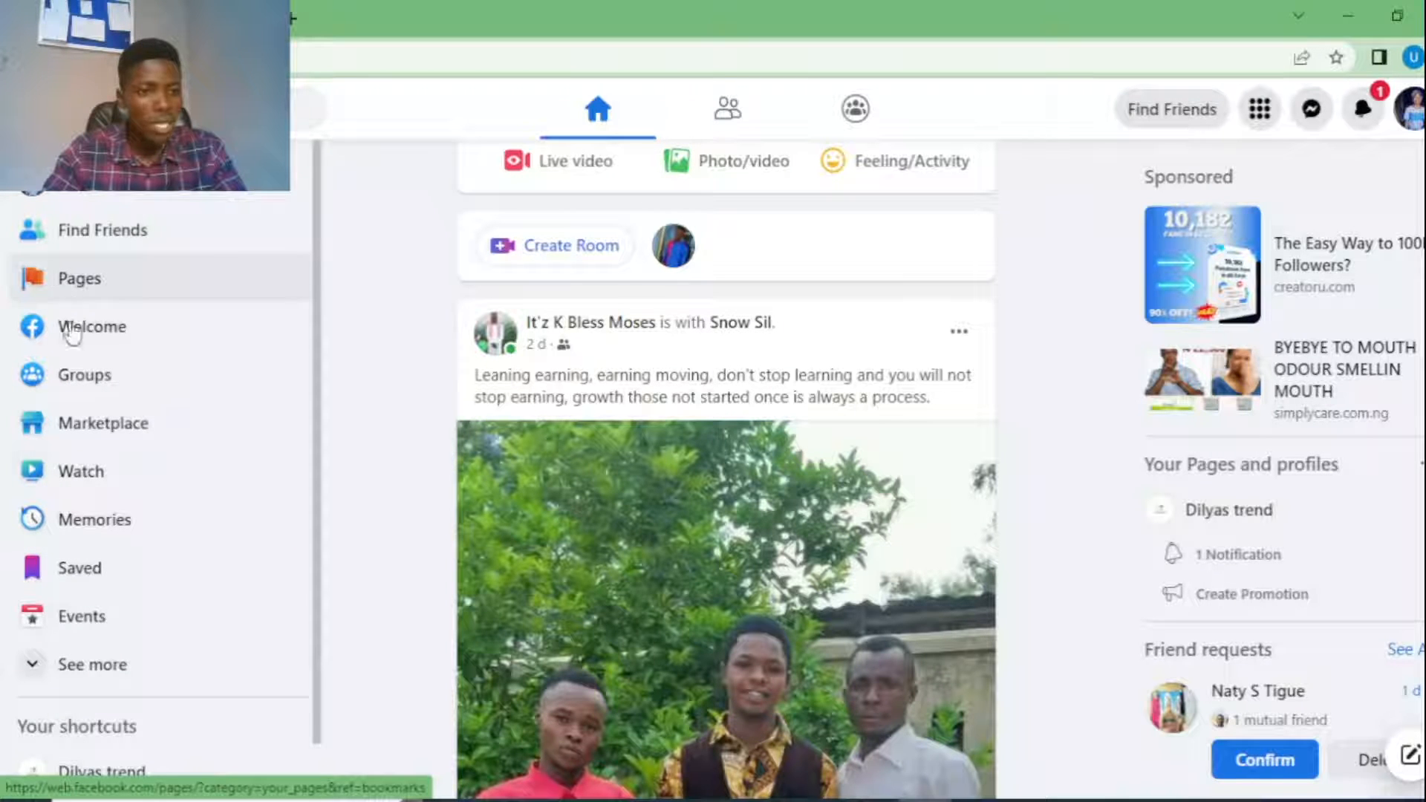
- Reveal the additional Facebook features, including Ad Centre and Ads Manager
click(64, 668)
scroll(64, 679, down, 3)
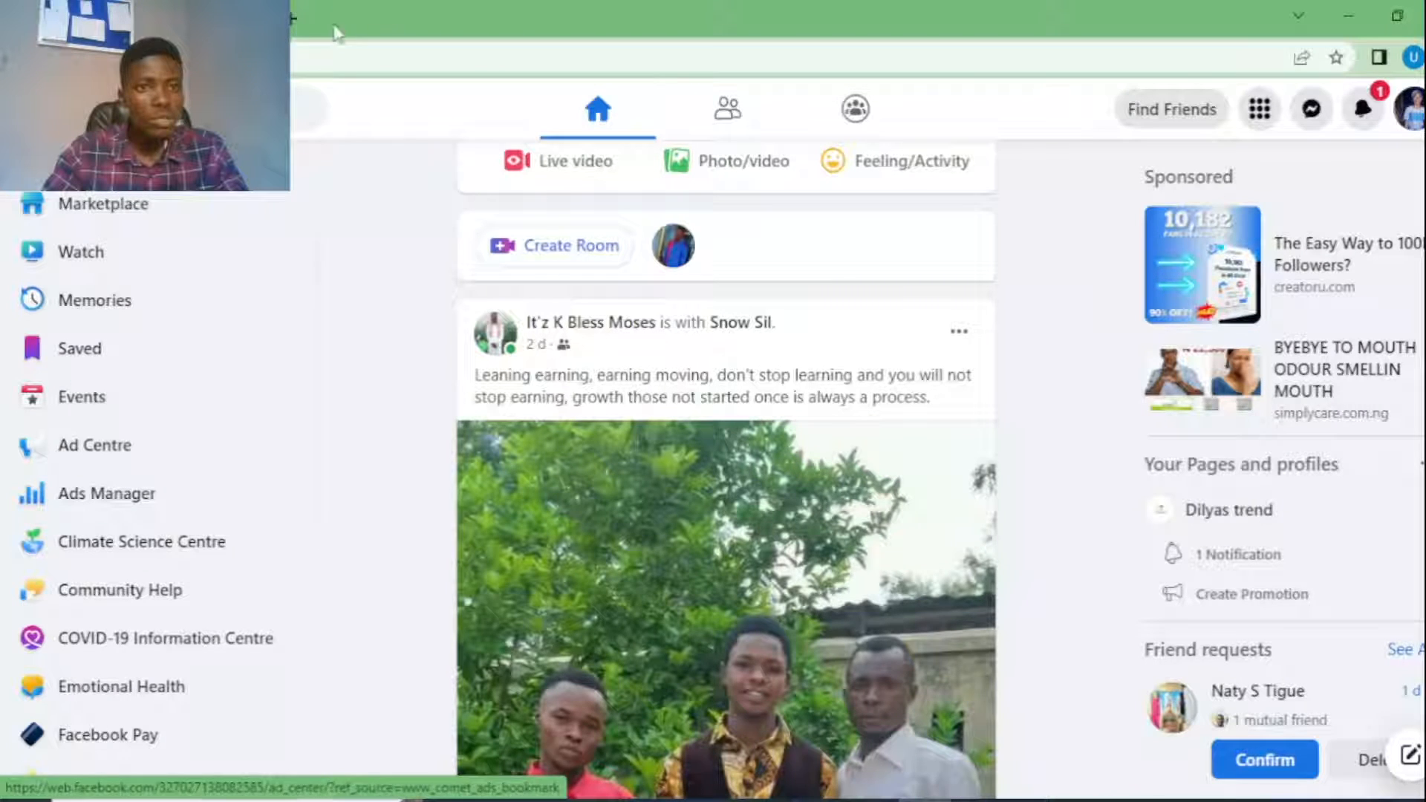
- Open Meta Business Suite at business.facebook.com in a new browser tab
click(292, 18)
text(face)
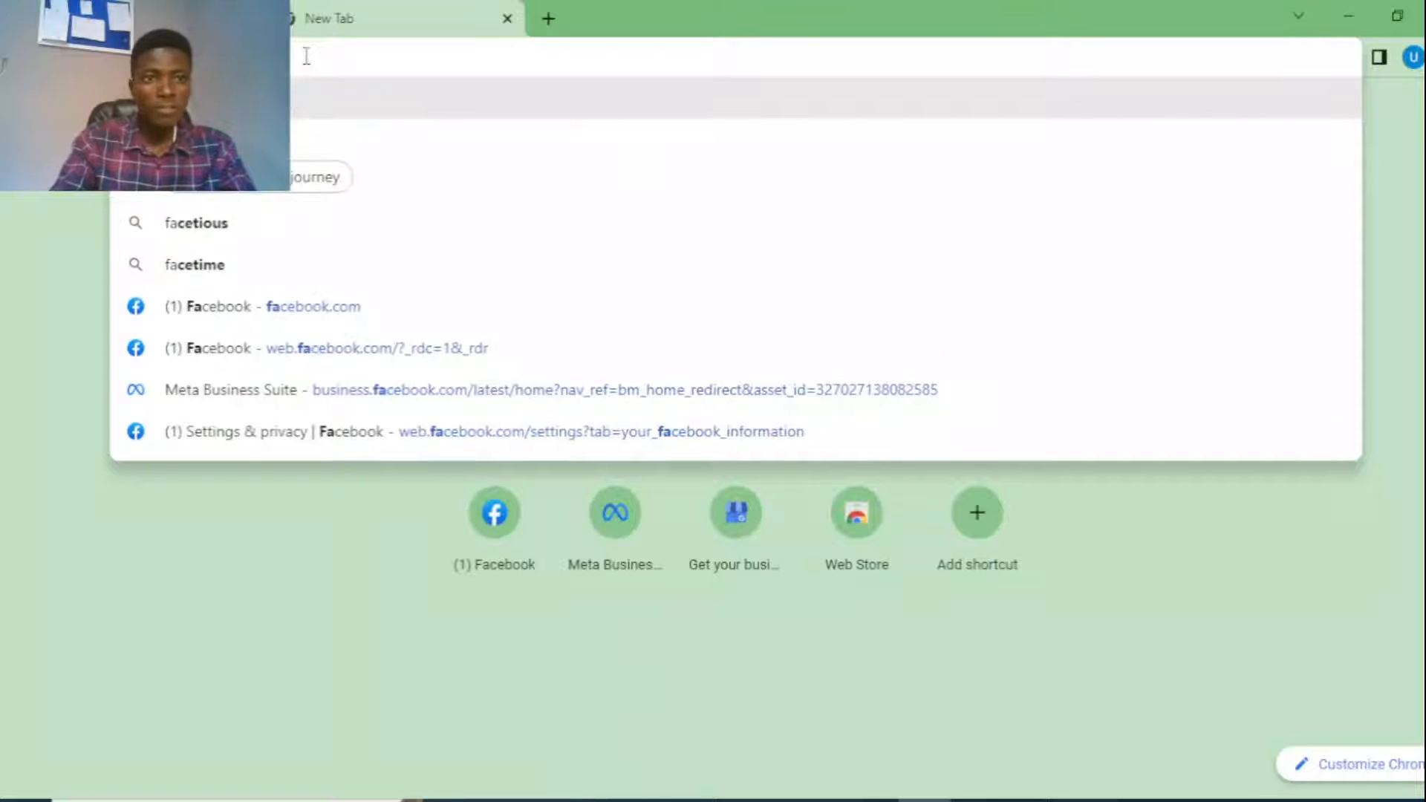
key(BackSpace)
key(BackSpace)
key(BackSpace)
key(BackSpace)
text(bus)
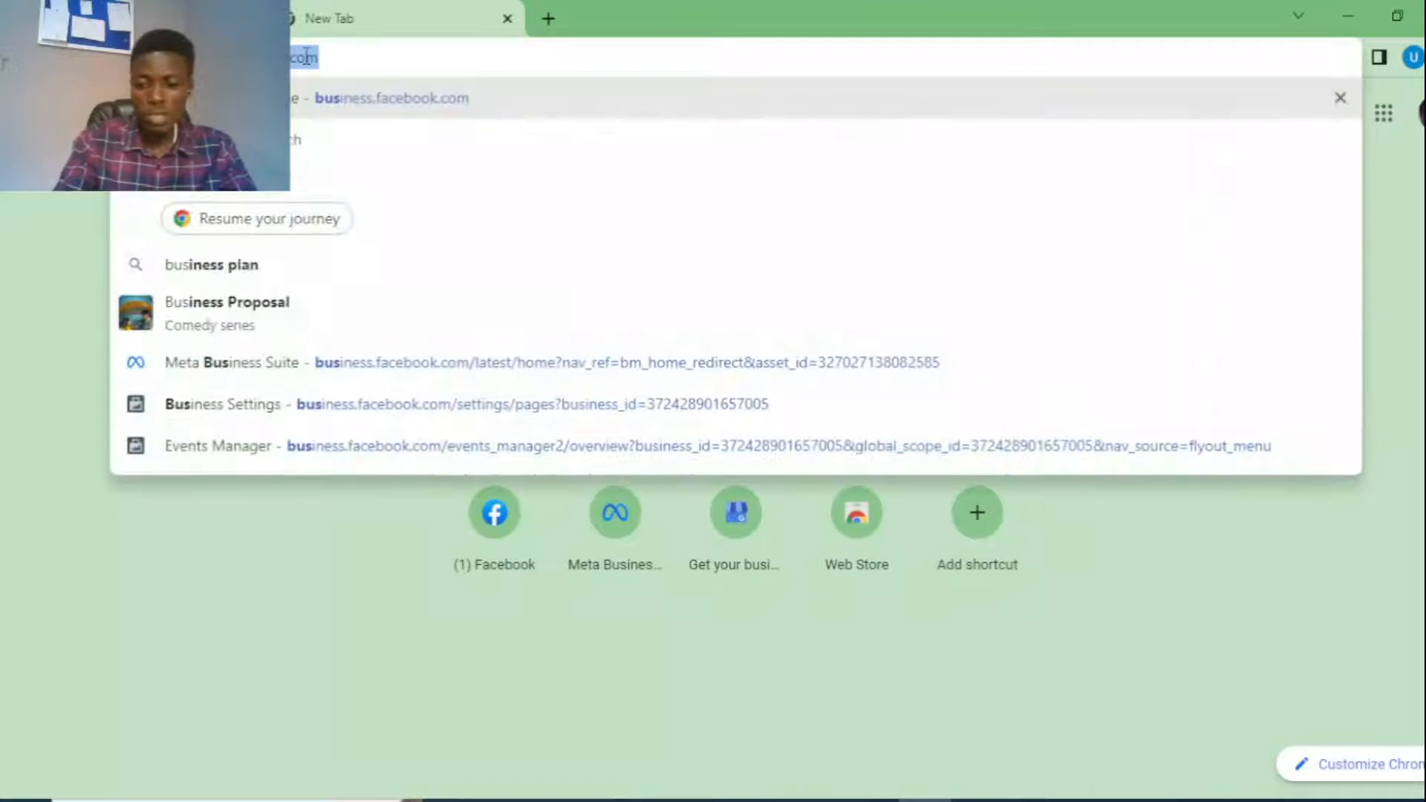
key(Return)
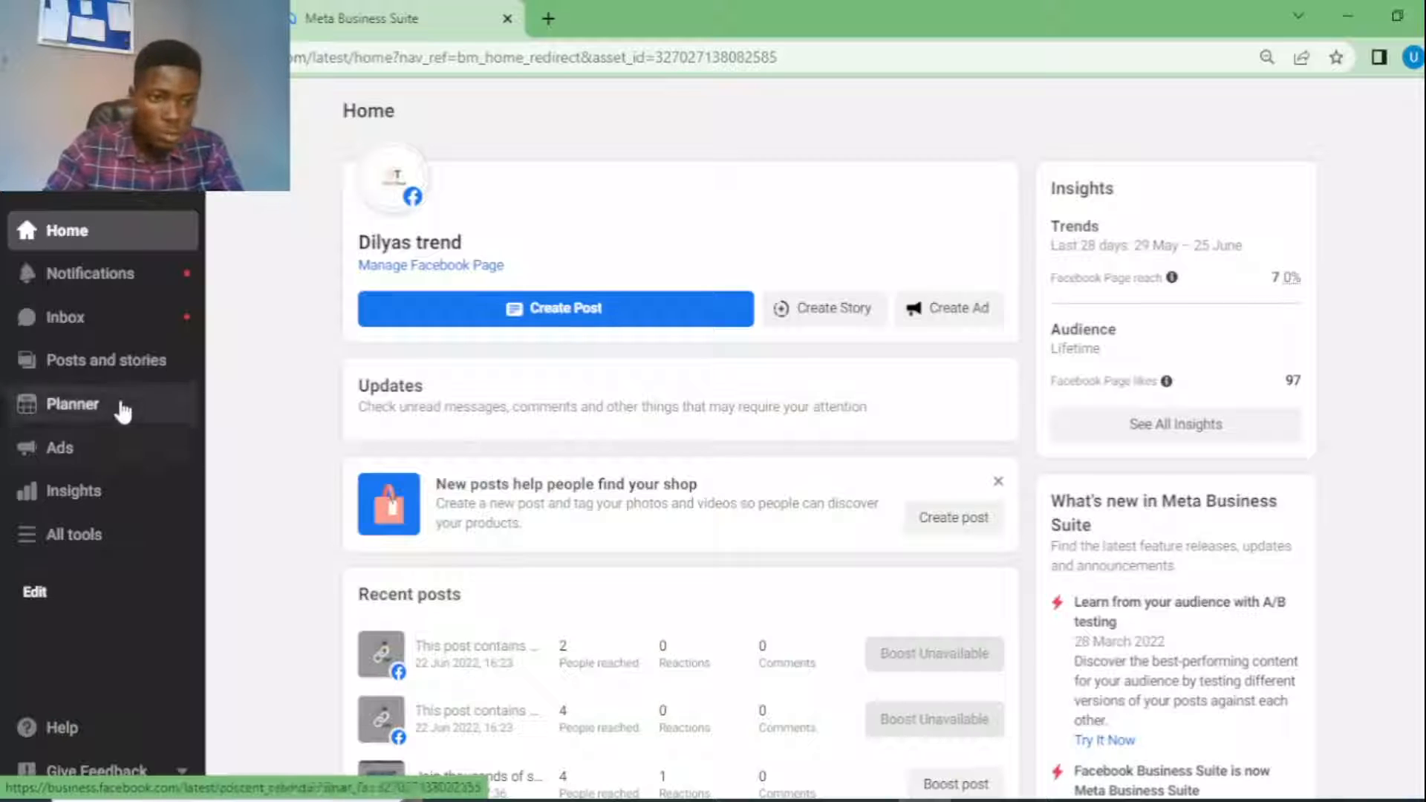
- Go to the Business Settings and open the Domains page under Brand safety
click(47, 599)
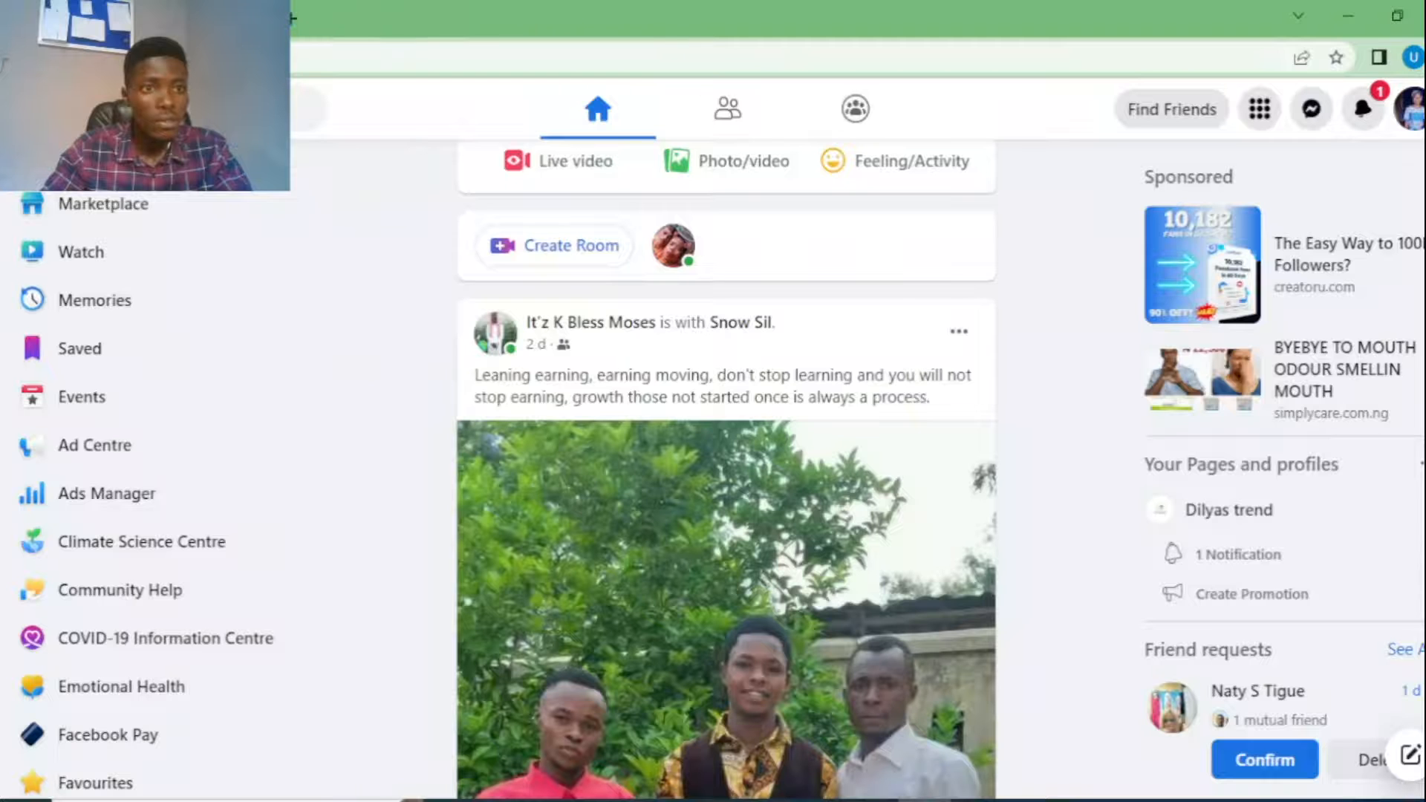
click(99, 501)
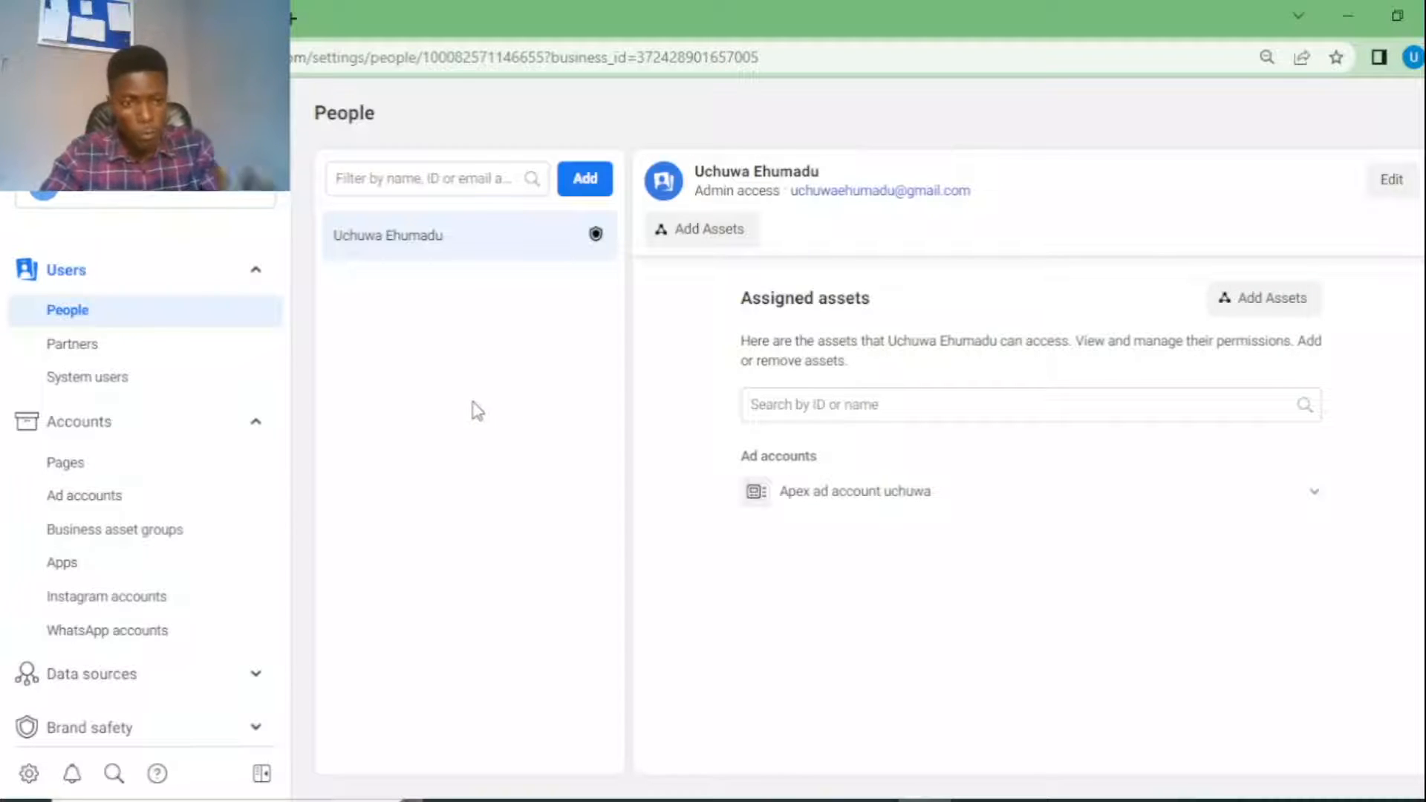
scroll(171, 468, down, 5)
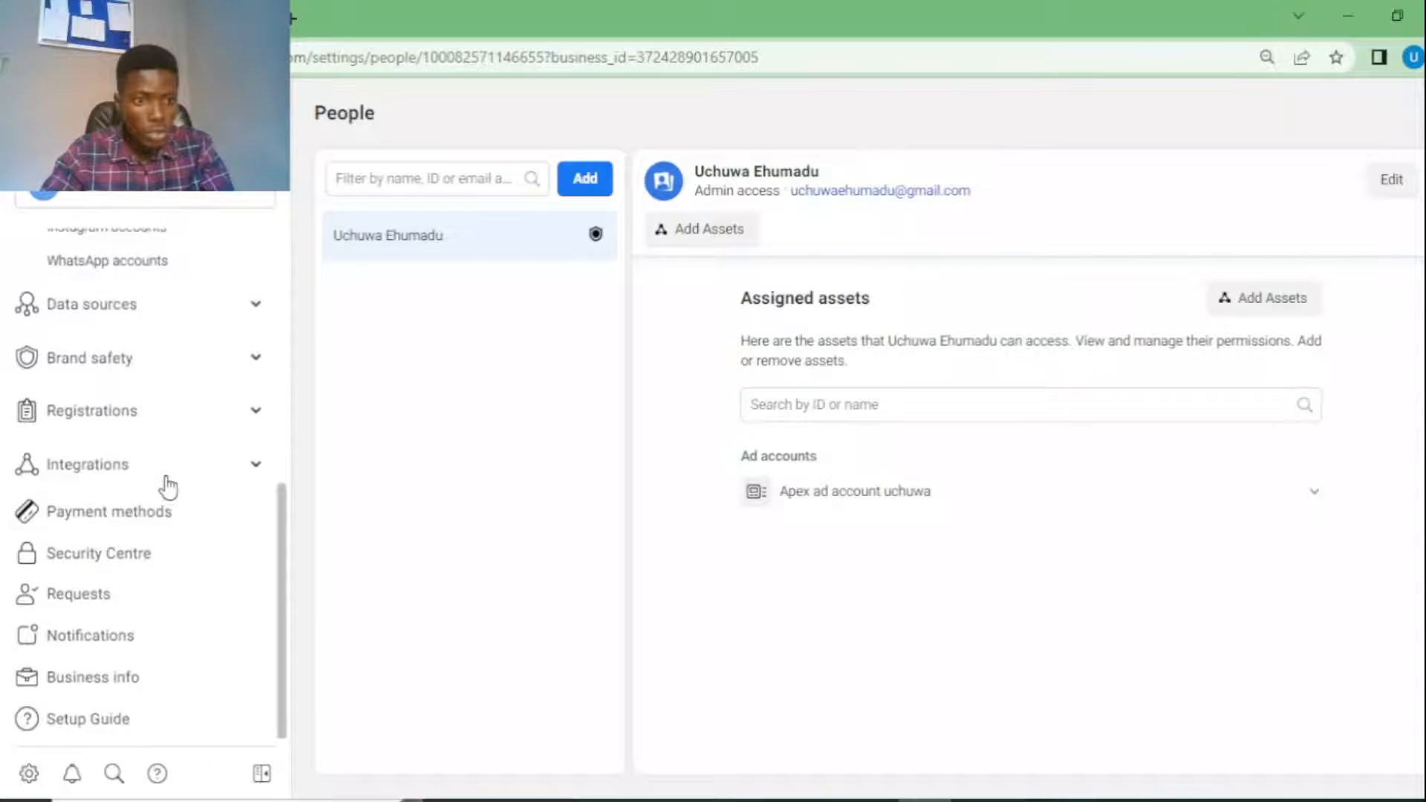
scroll(128, 500, up, 2)
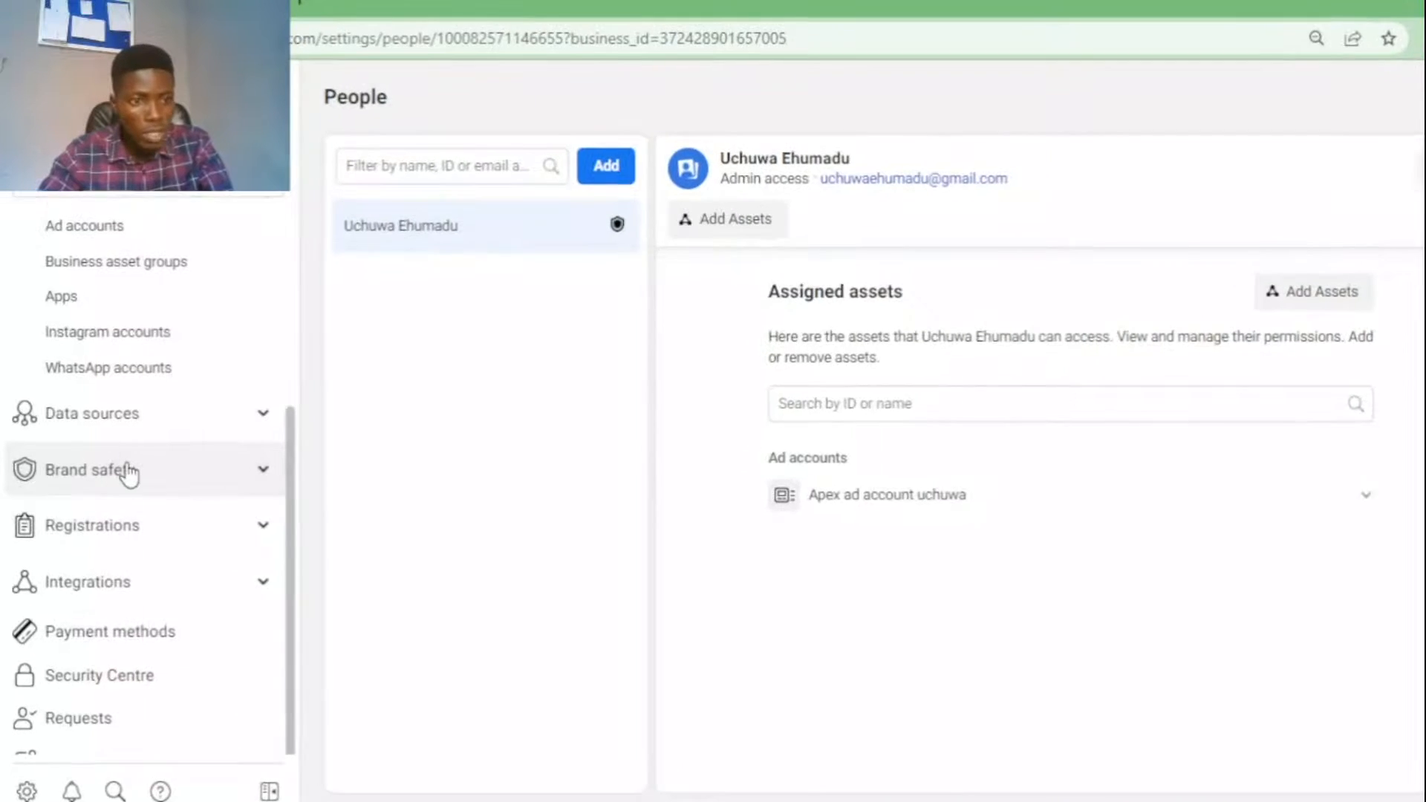
click(312, 583)
scroll(195, 587, down, 3)
scroll(165, 550, up, 1)
scroll(170, 564, up, 1)
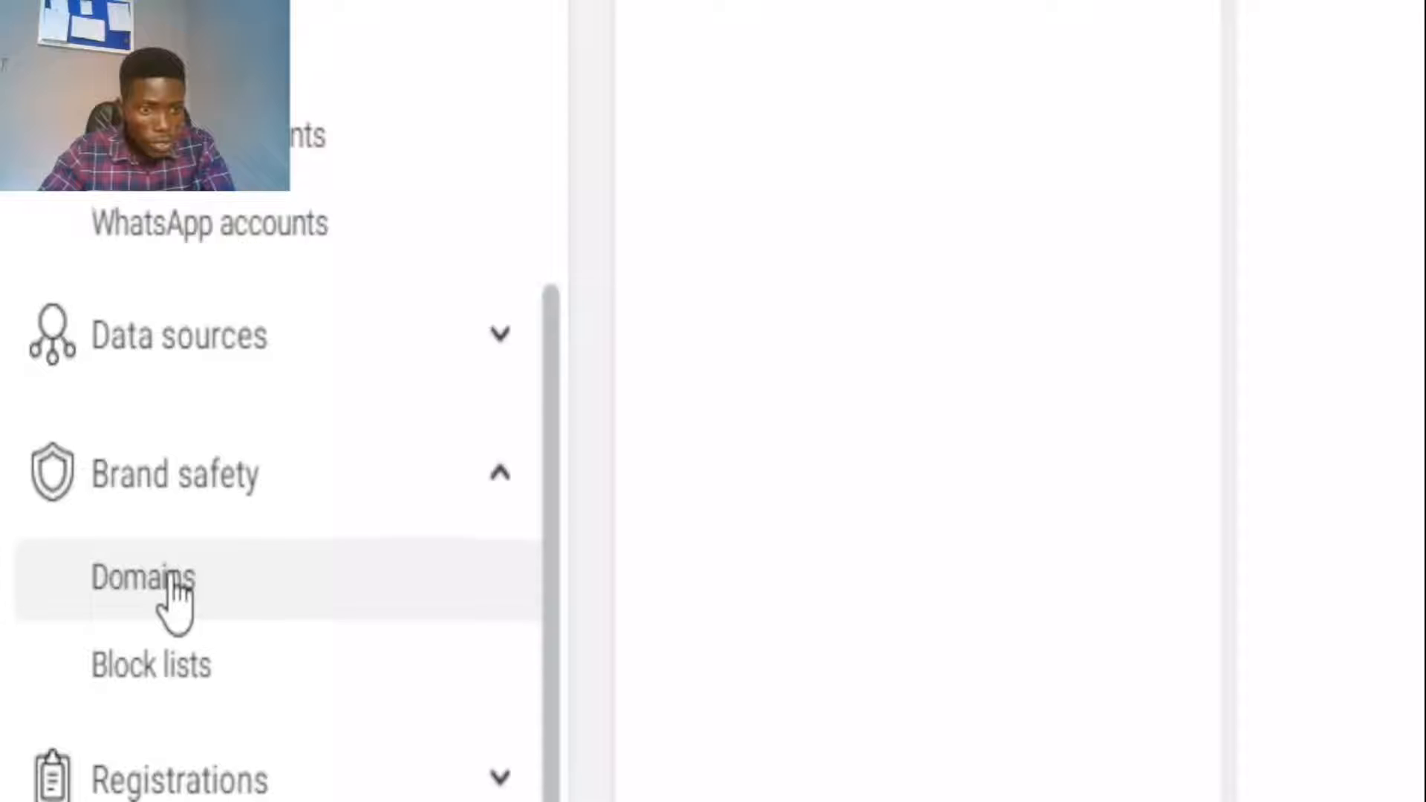
click(175, 601)
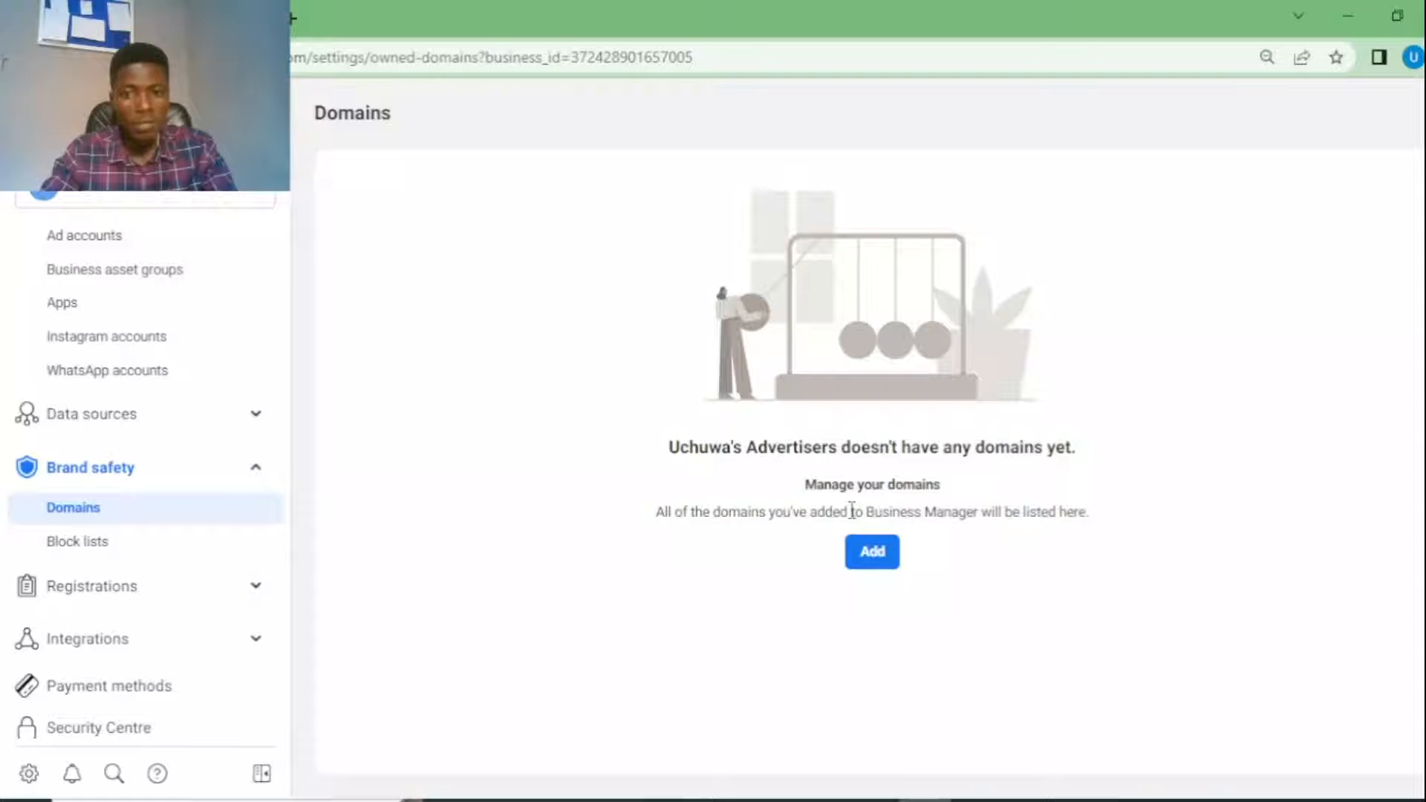
- Start adding a domain and enter the website address copied from the WordPress admin page's URL
click(865, 558)
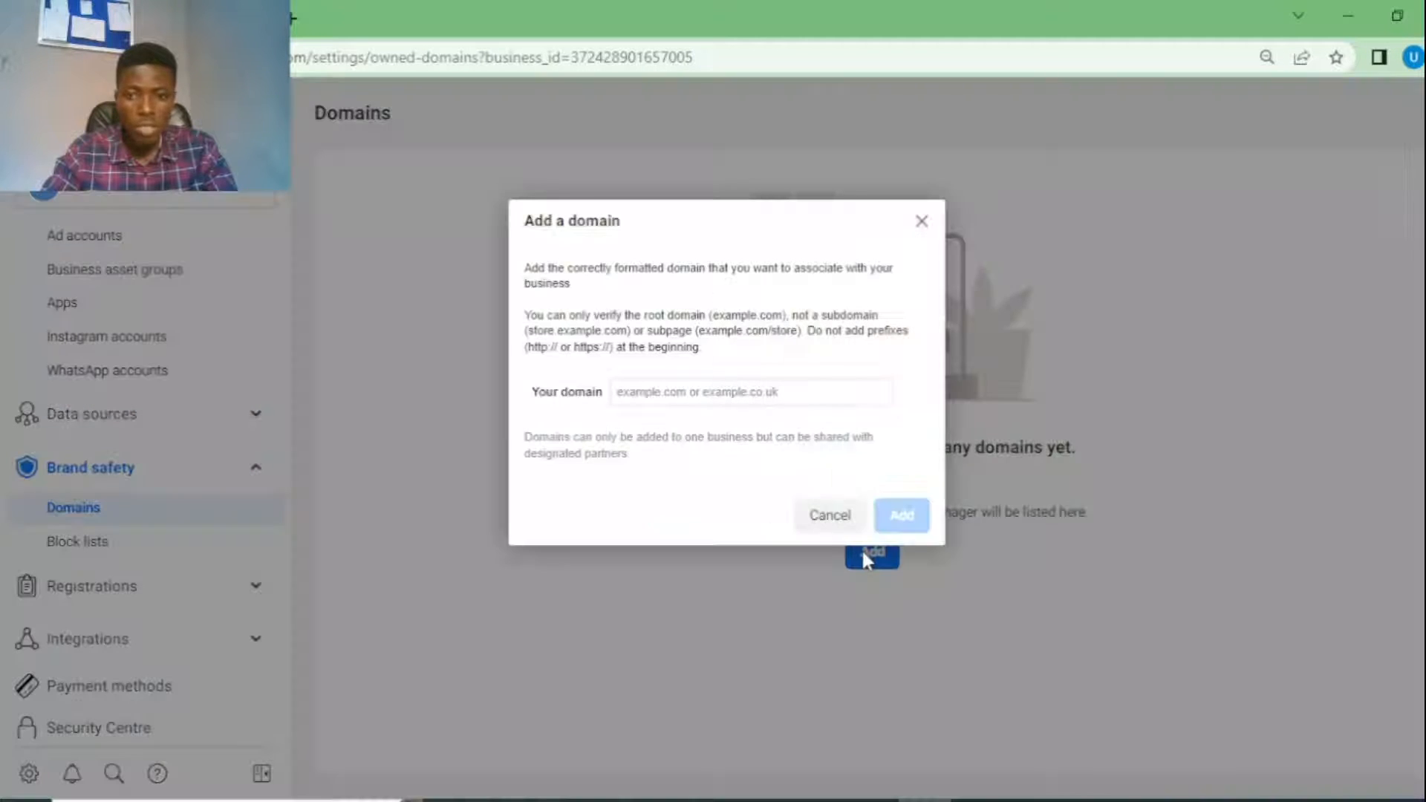
click(703, 394)
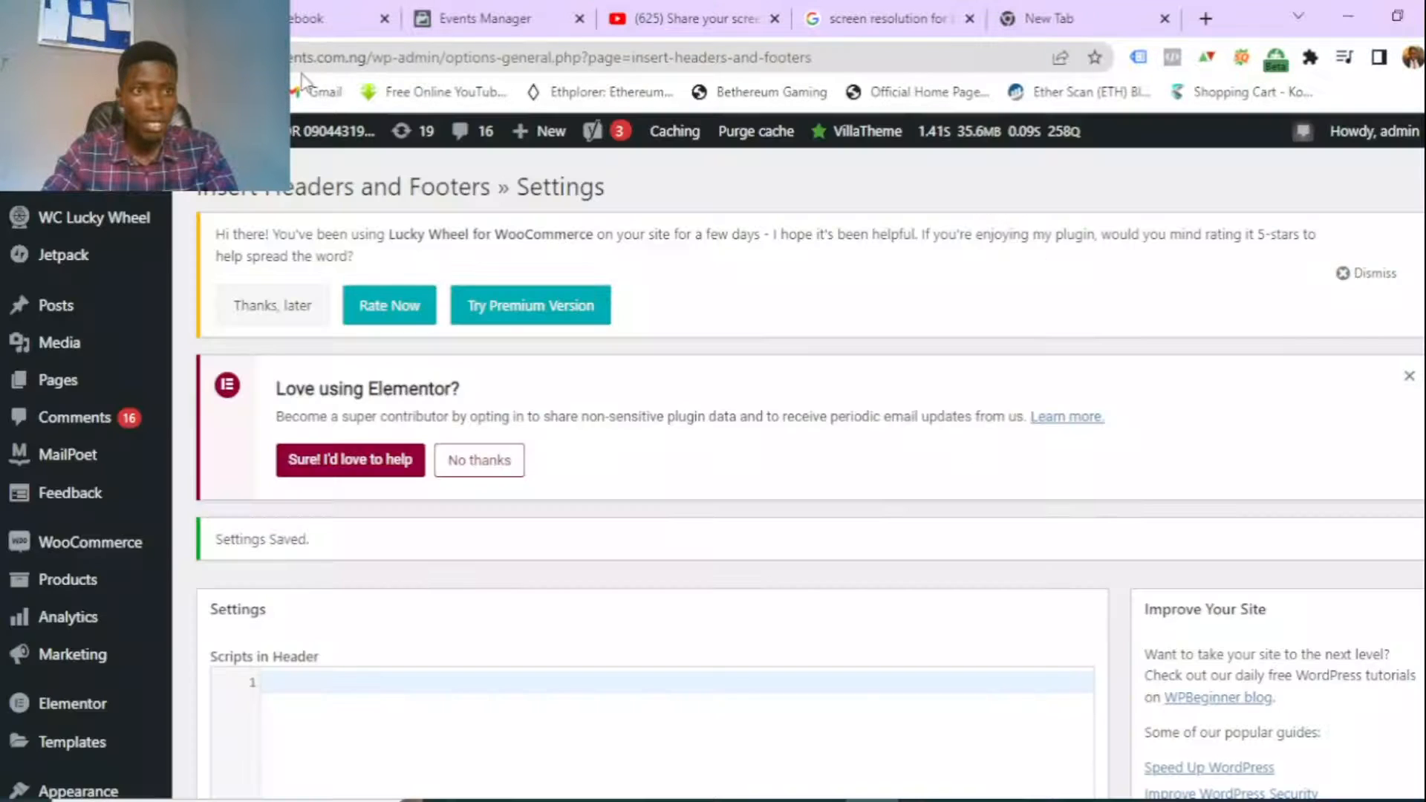
click(418, 59)
click(399, 58)
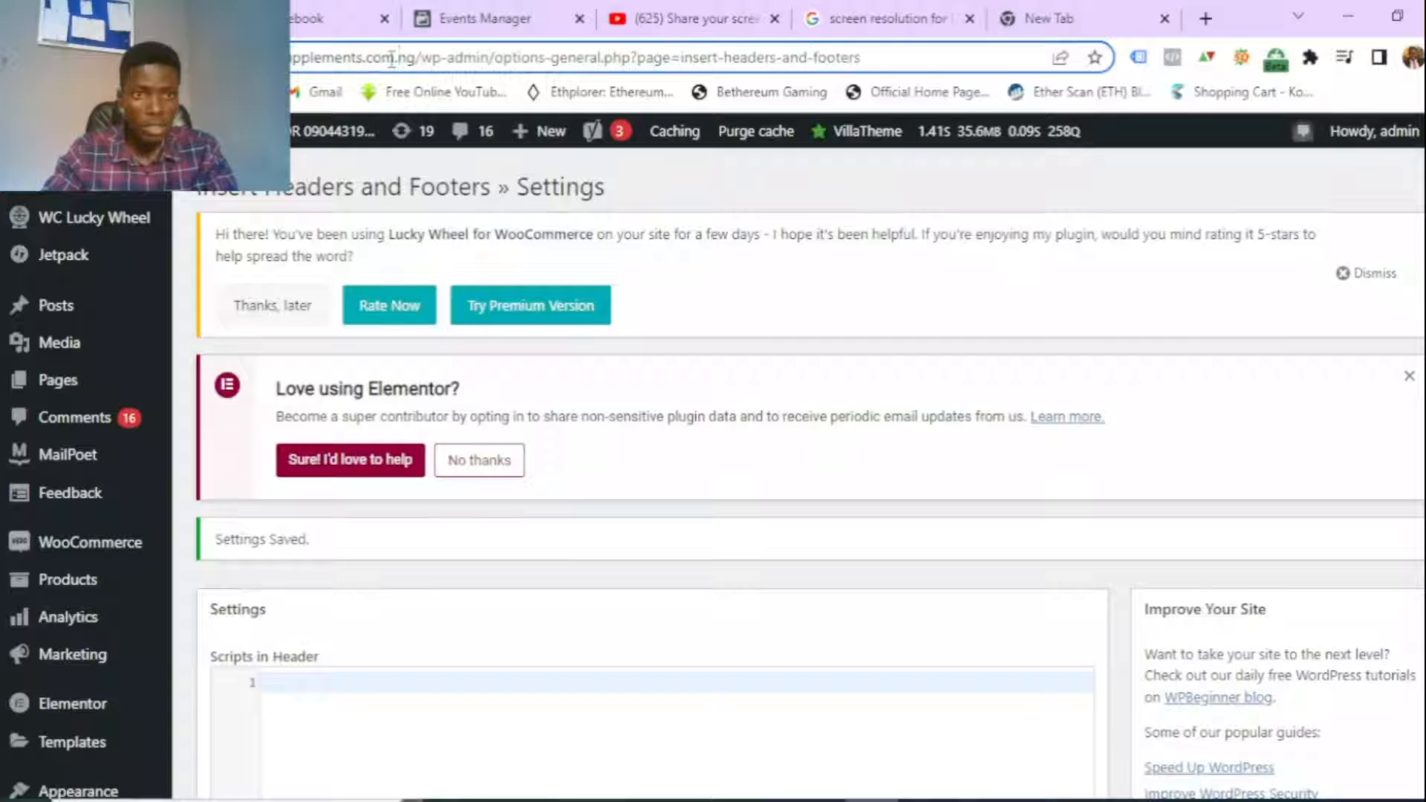
drag(408, 57, 286, 57)
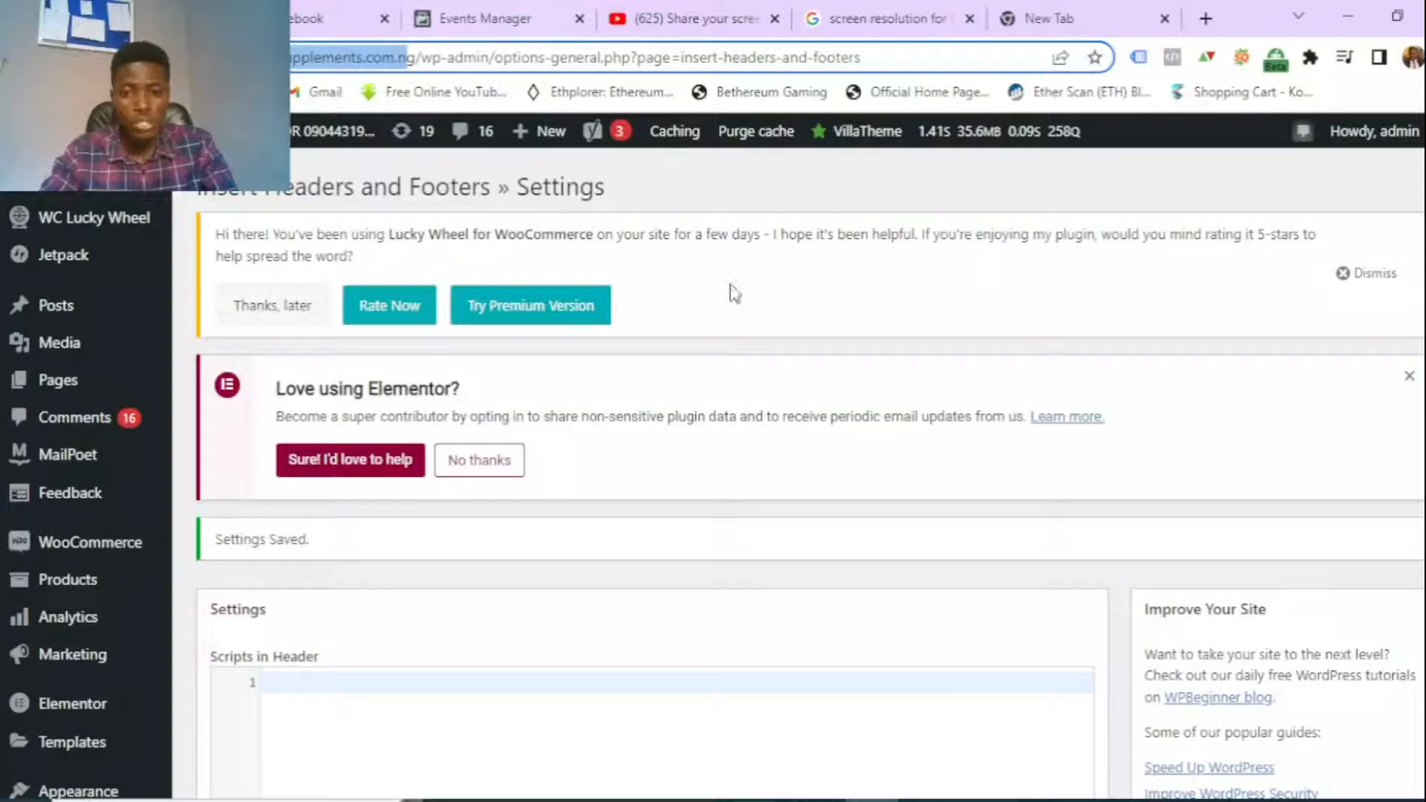
key(alt+Tab)
click(677, 394)
text(https://gnidfeolifesupplements.com.n)
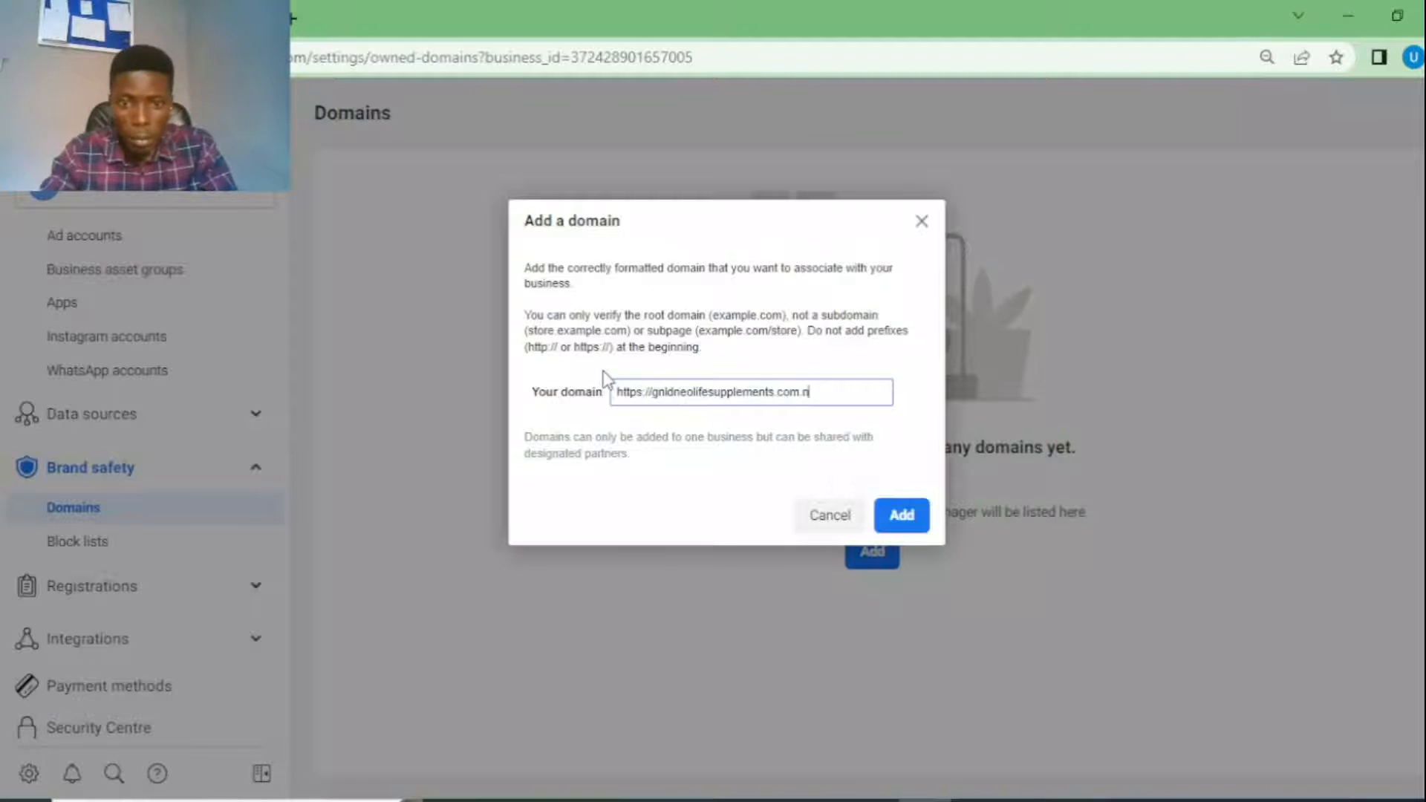
drag(655, 397, 618, 396)
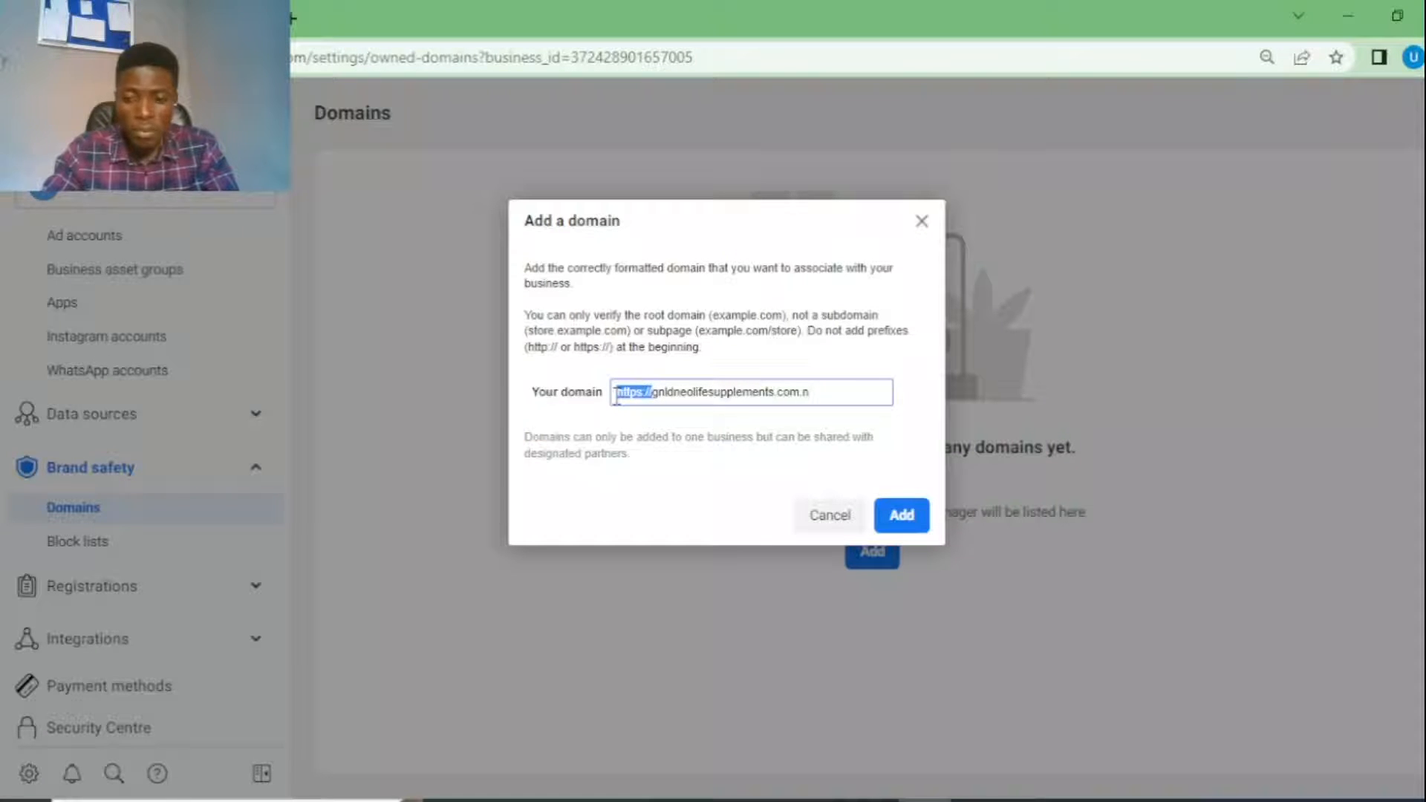
key(BackSpace)
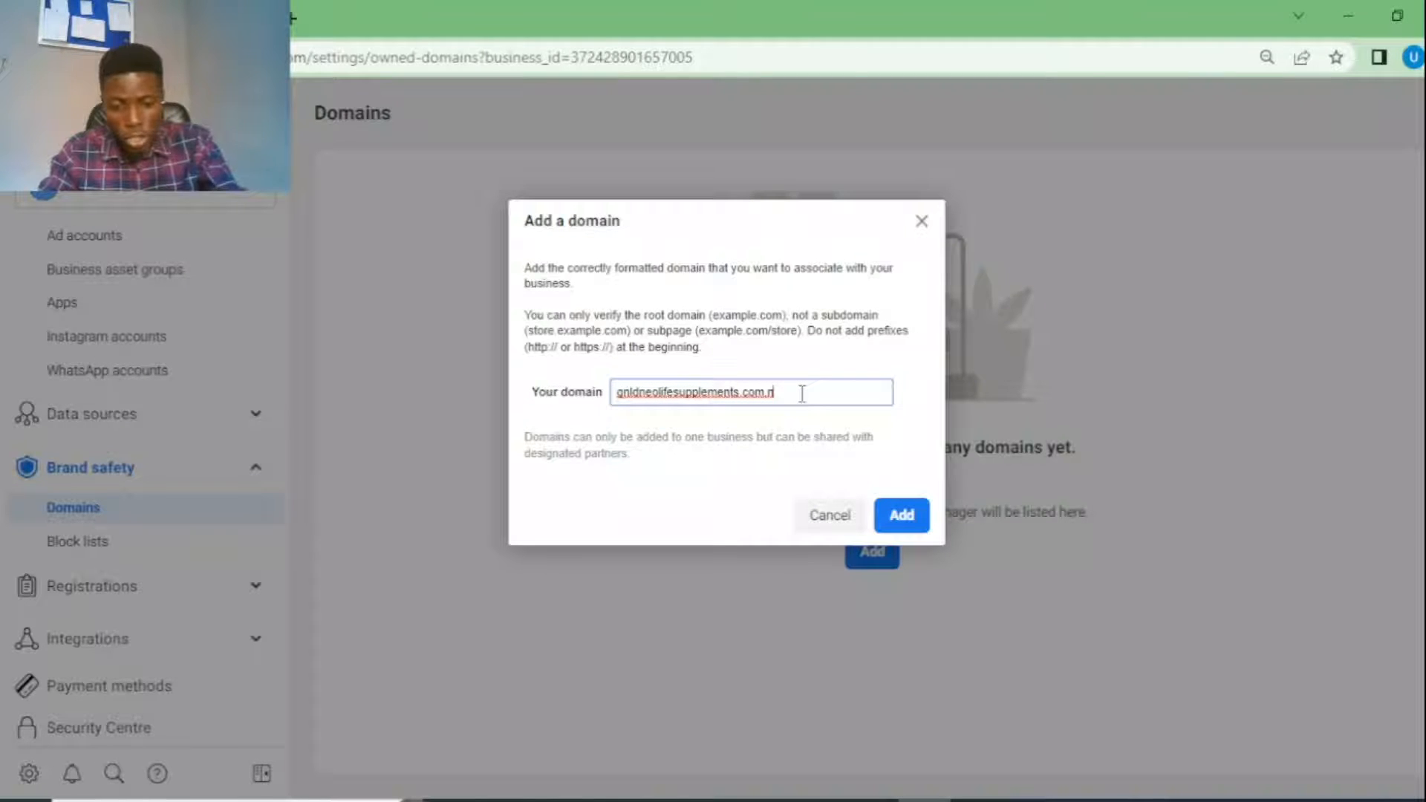
text(g)
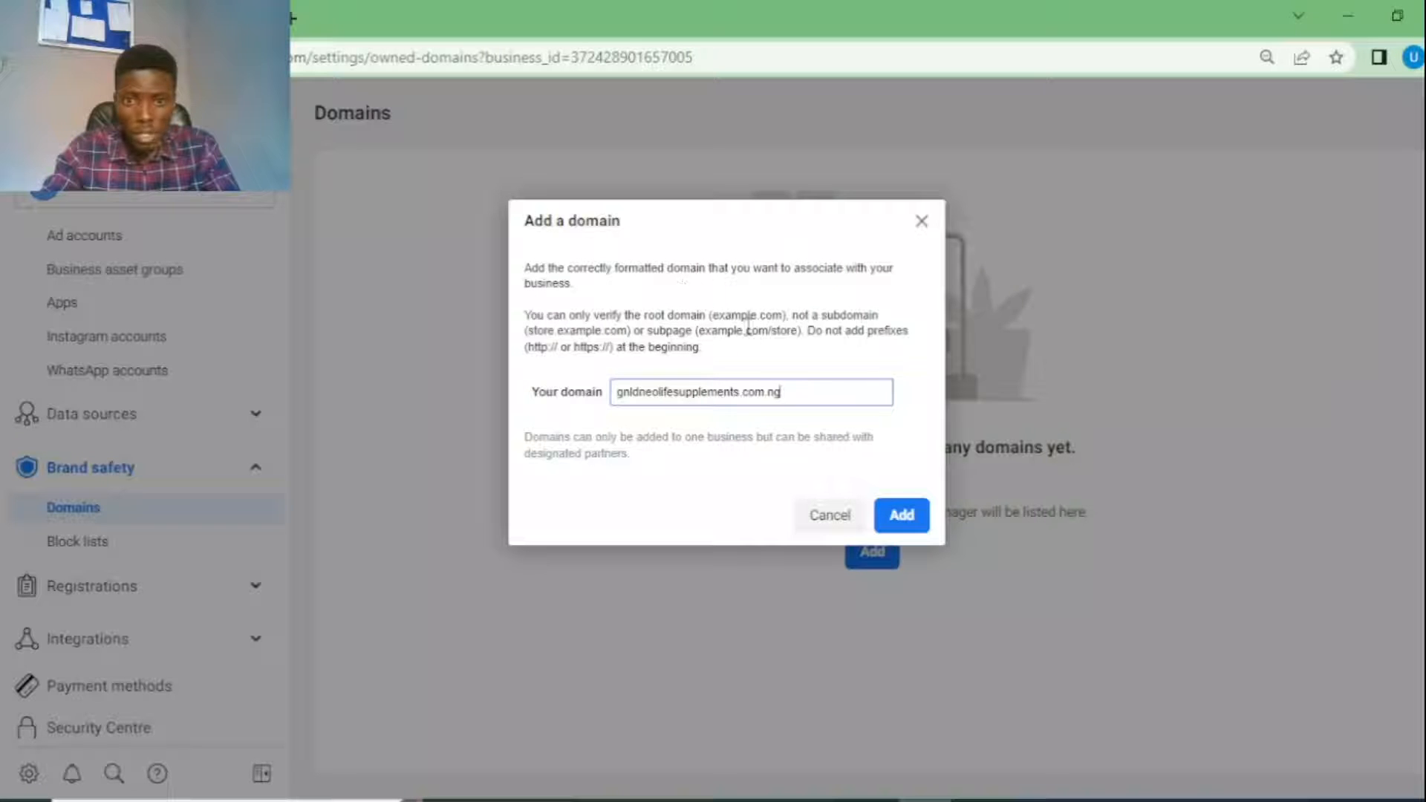
click(901, 514)
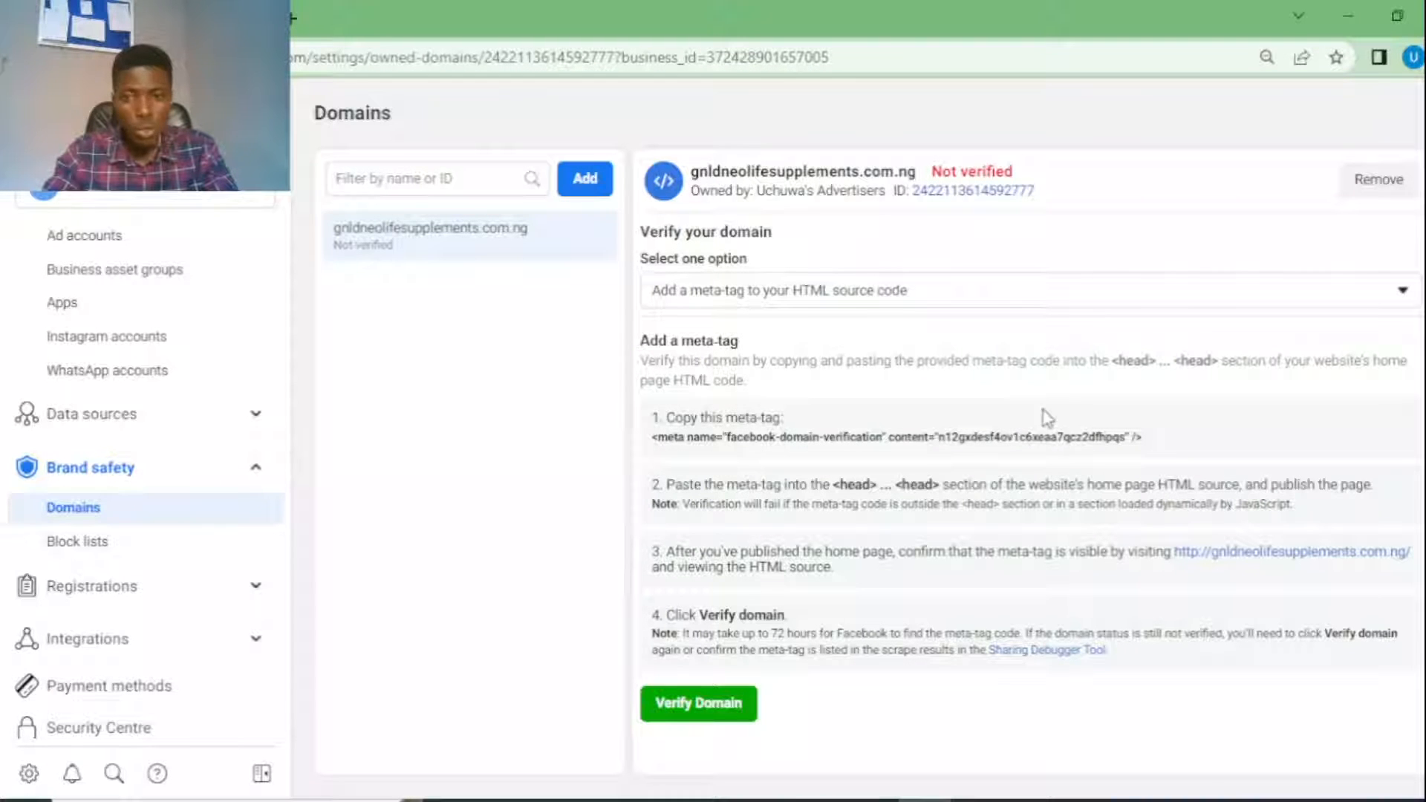
- Select the domain-verification meta-tag for copying and look through the settings list in the WordPress admin
drag(628, 446, 750, 455)
drag(646, 438, 1142, 456)
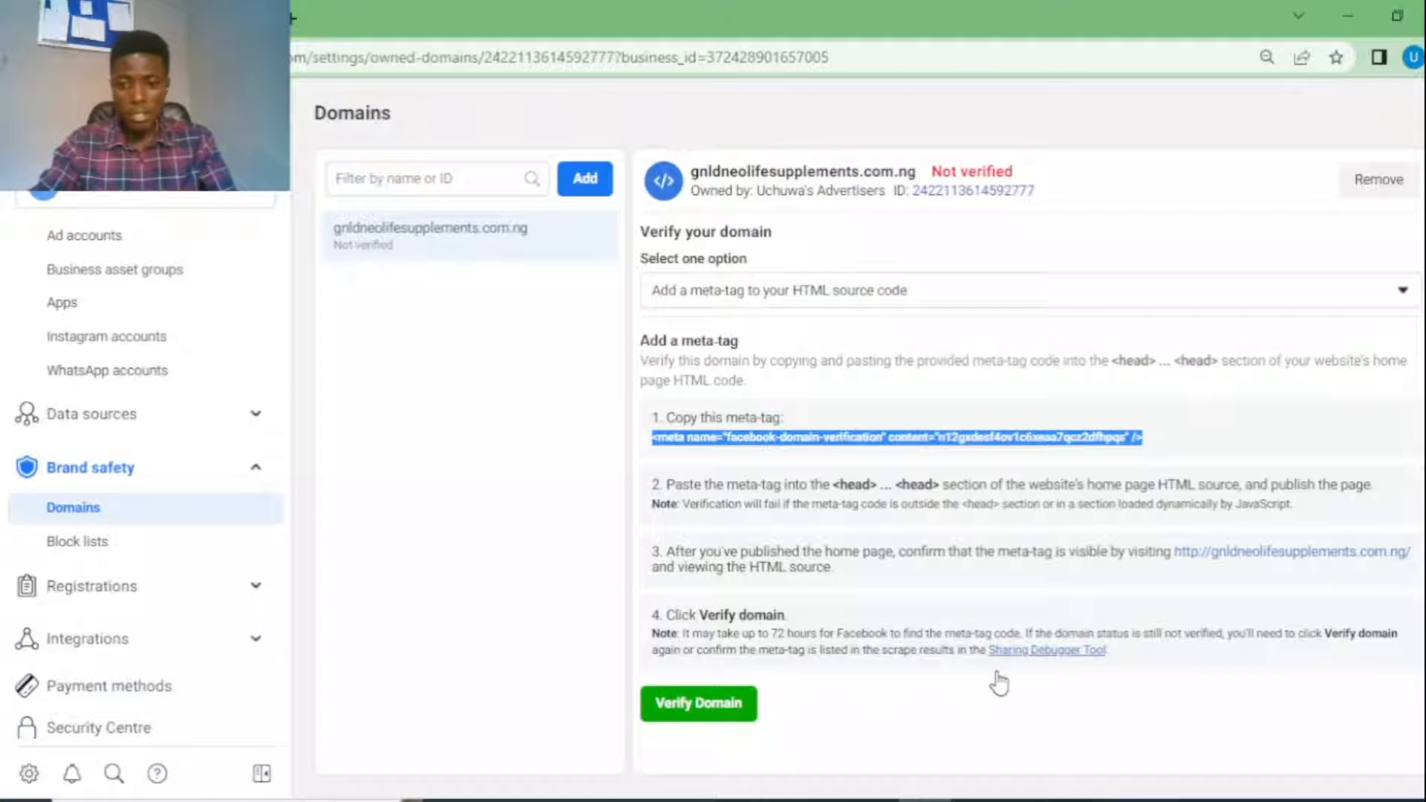
key(alt+Tab)
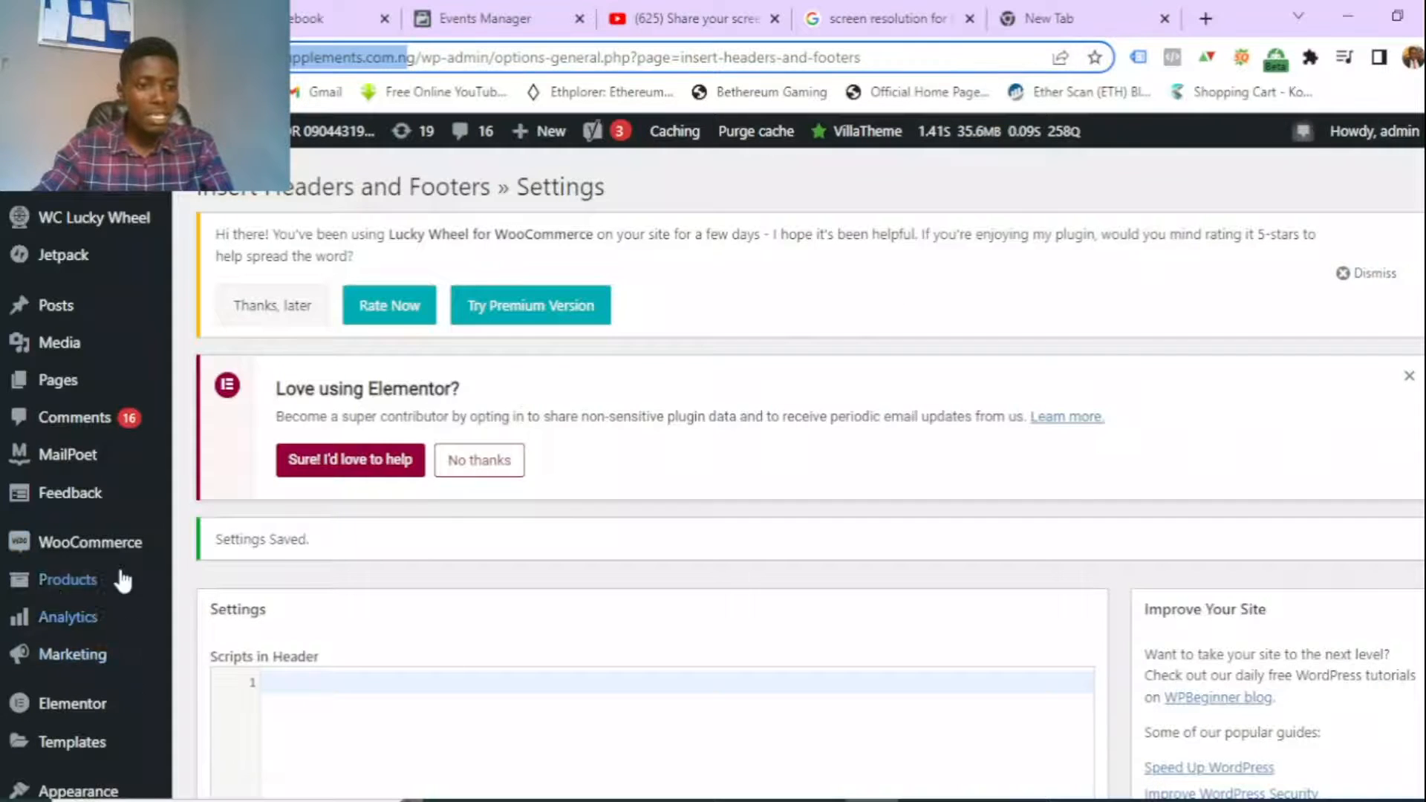
scroll(93, 594, down, 10)
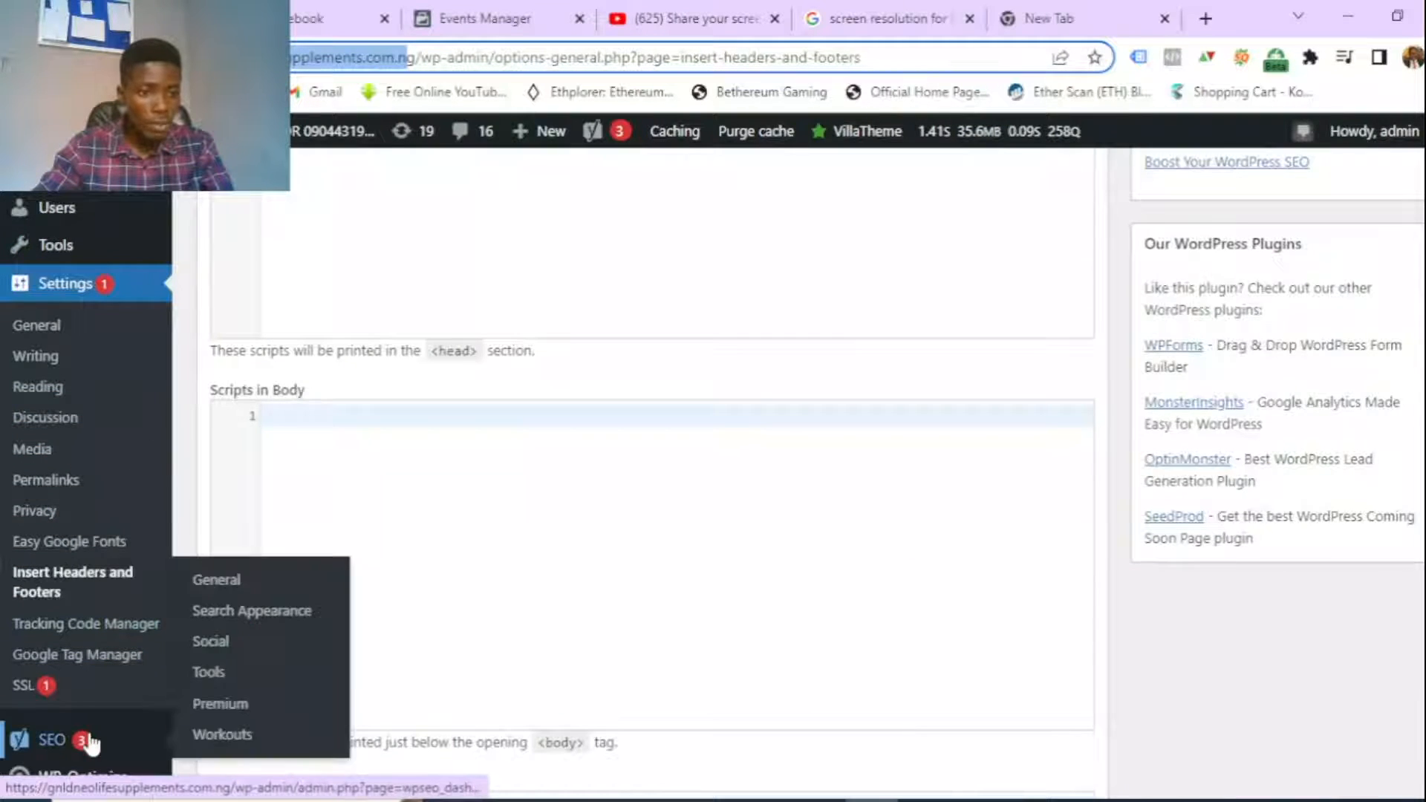
scroll(44, 706, down, 3)
scroll(60, 639, up, 3)
mouse_move(44, 414)
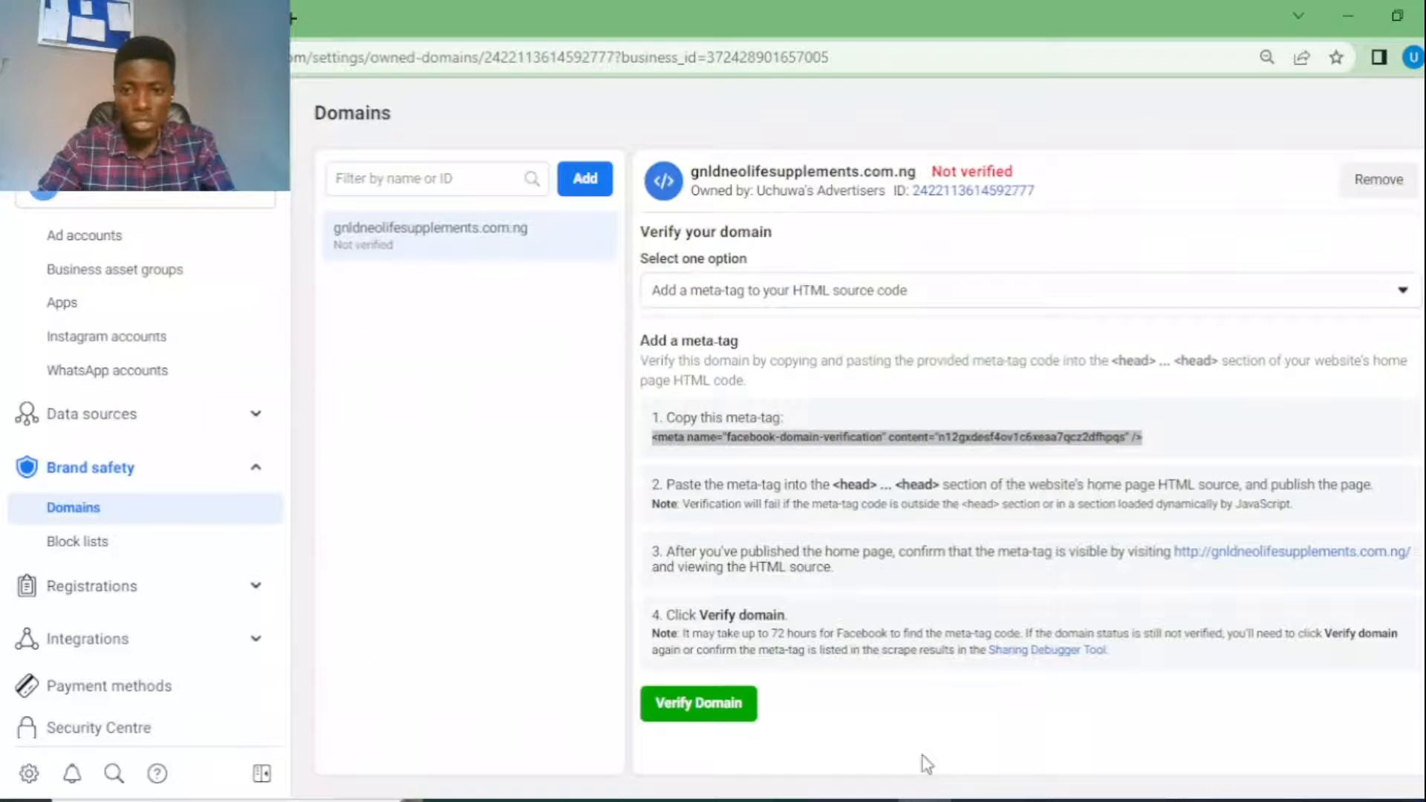
triple_click(892, 438)
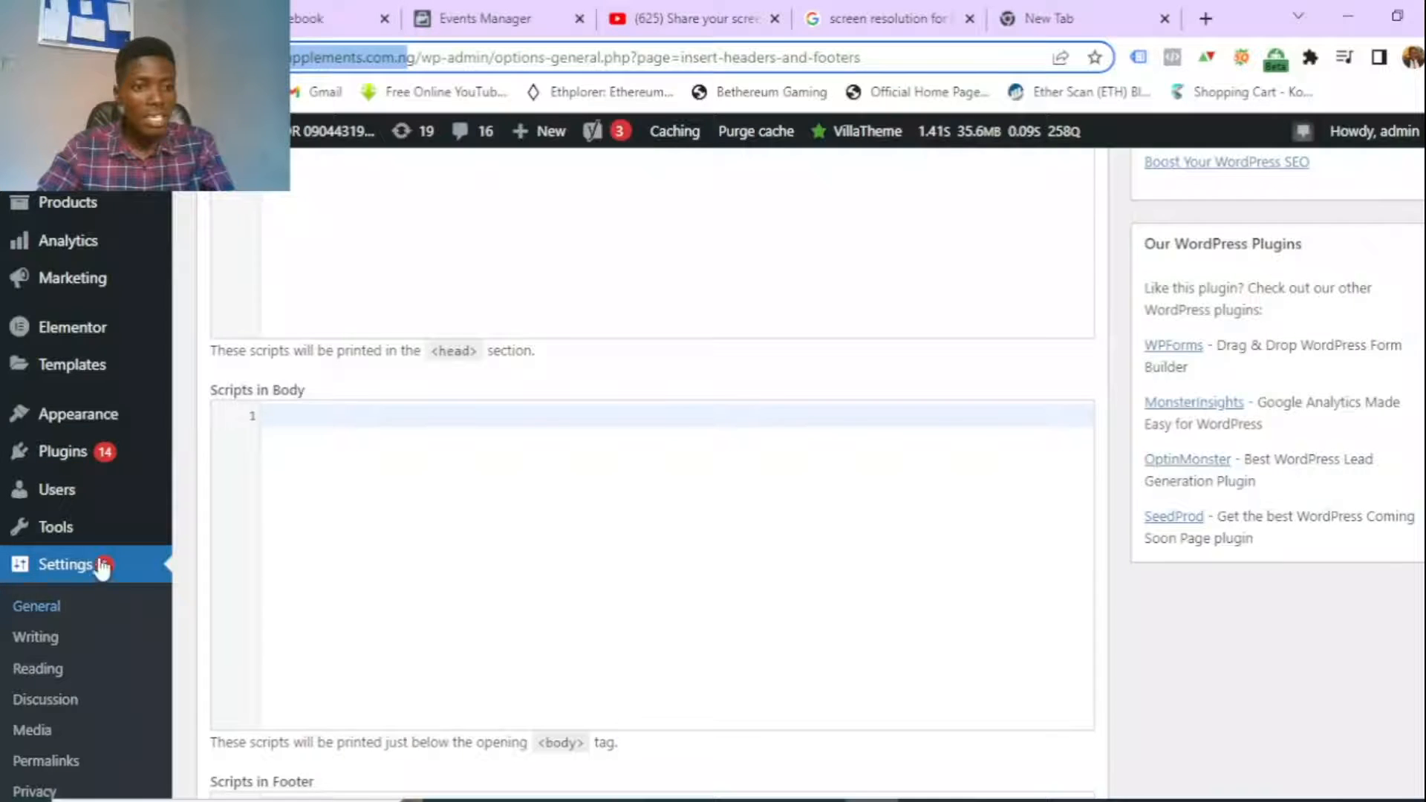
- Open the Insert Headers and Footers settings in the WordPress admin and review its header, body and footer script fields
scroll(297, 471, up, 6)
scroll(119, 483, down, 4)
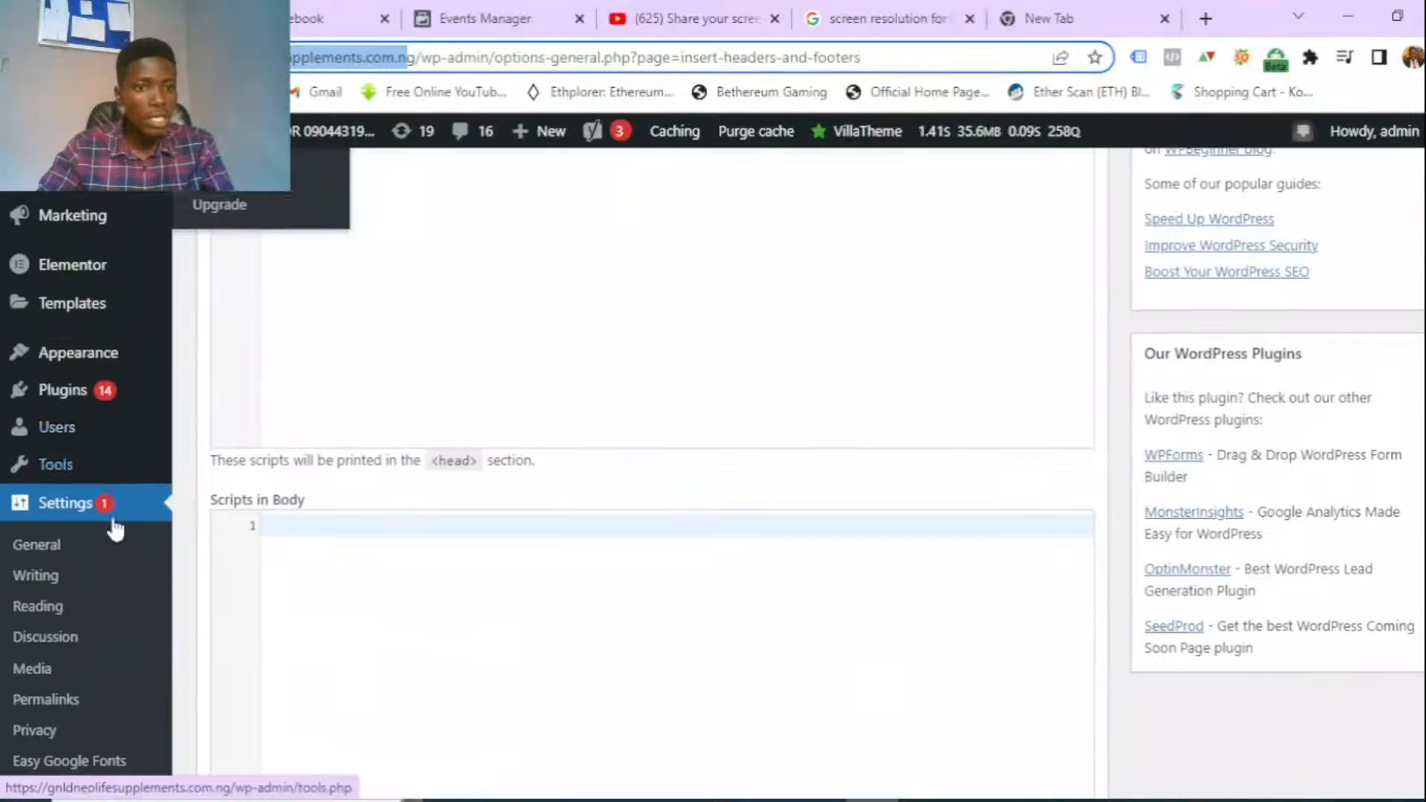
scroll(44, 706, down, 2)
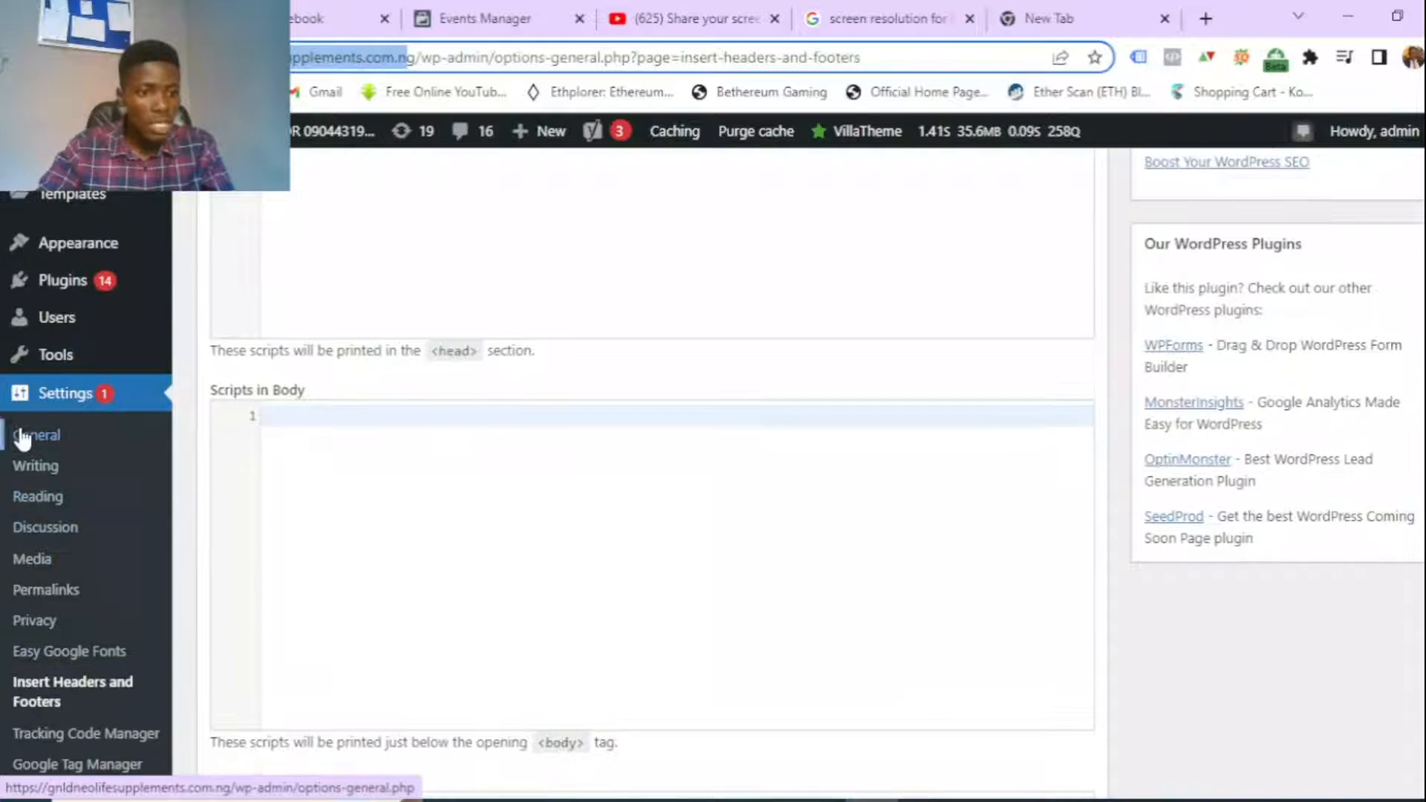
click(70, 403)
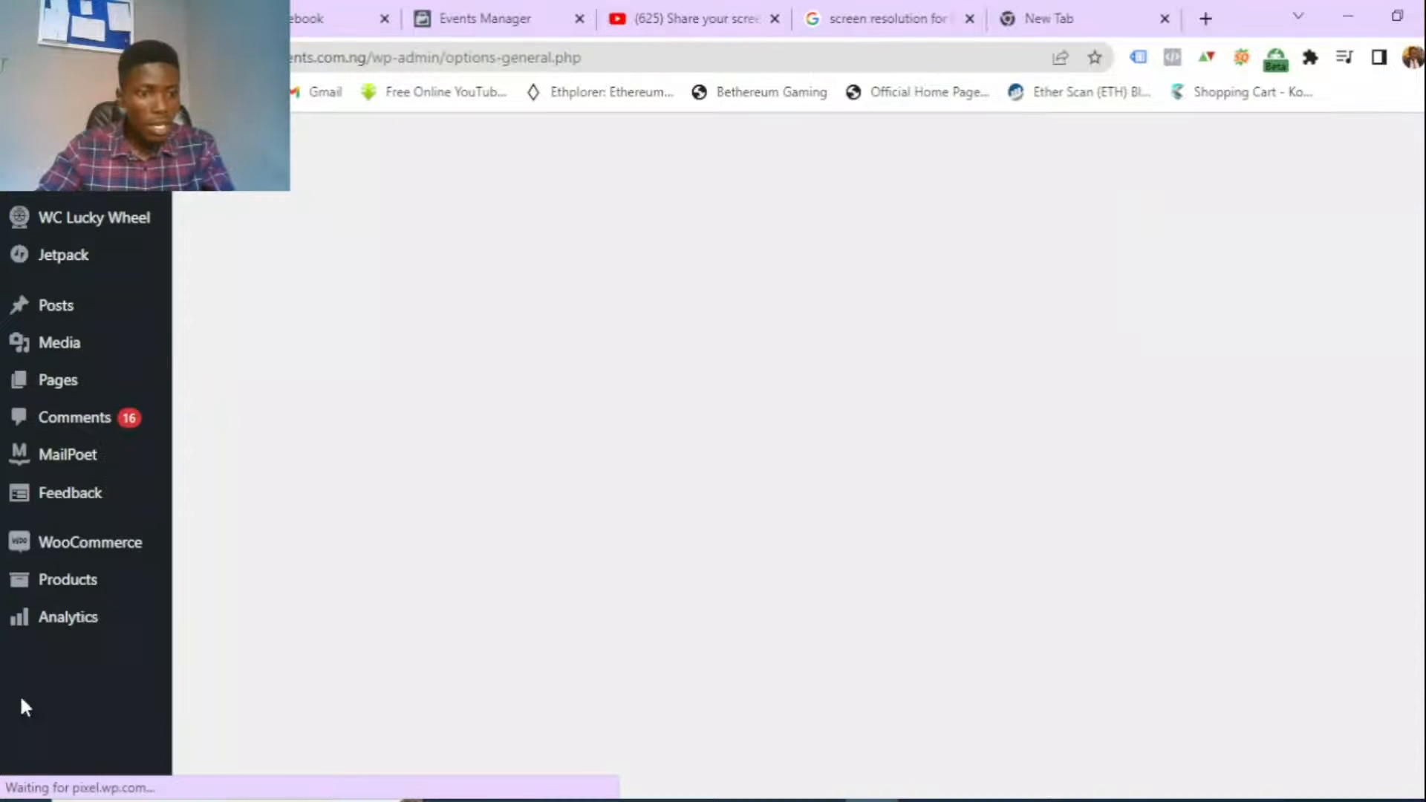
scroll(74, 579, down, 8)
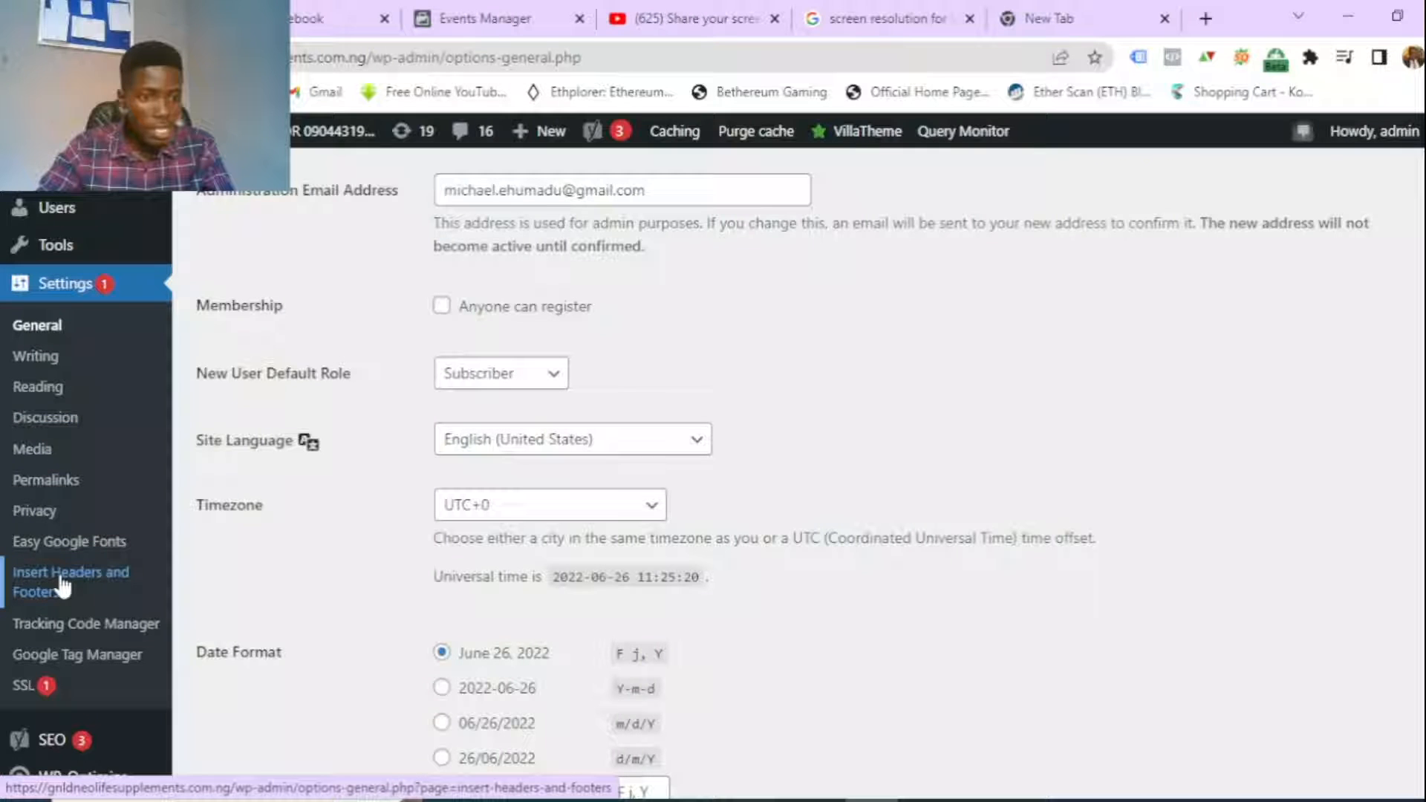
click(63, 587)
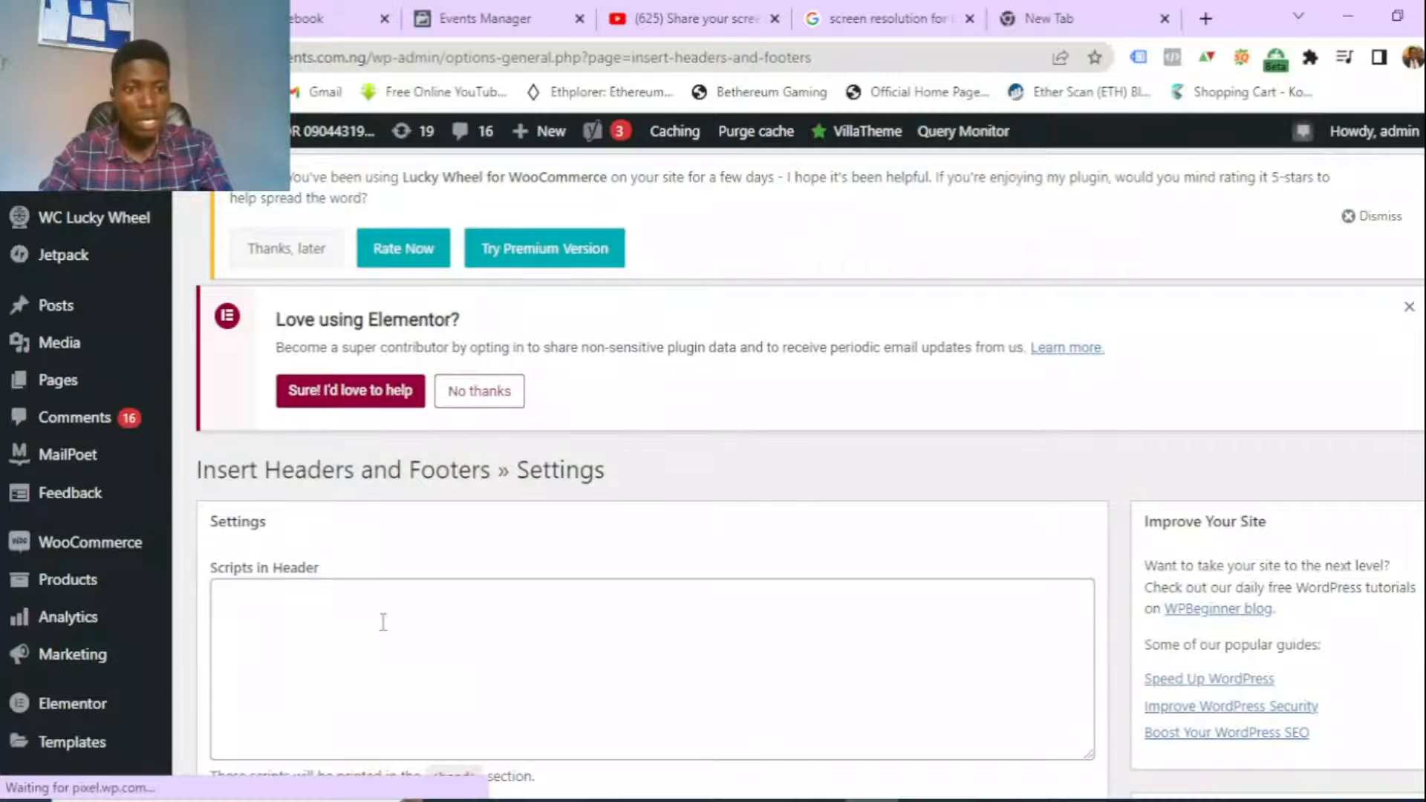
scroll(387, 617, down, 5)
scroll(347, 363, down, 3)
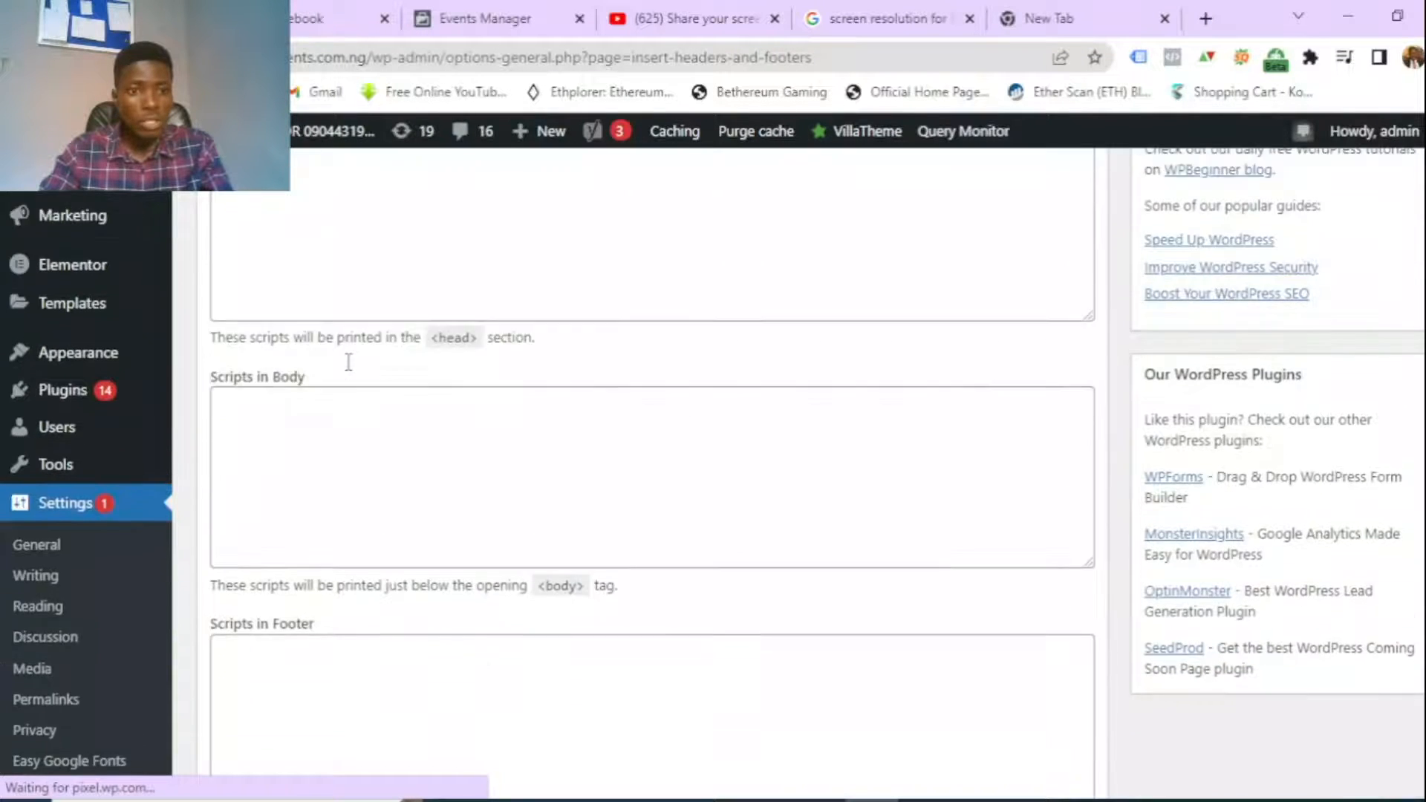
scroll(379, 404, up, 4)
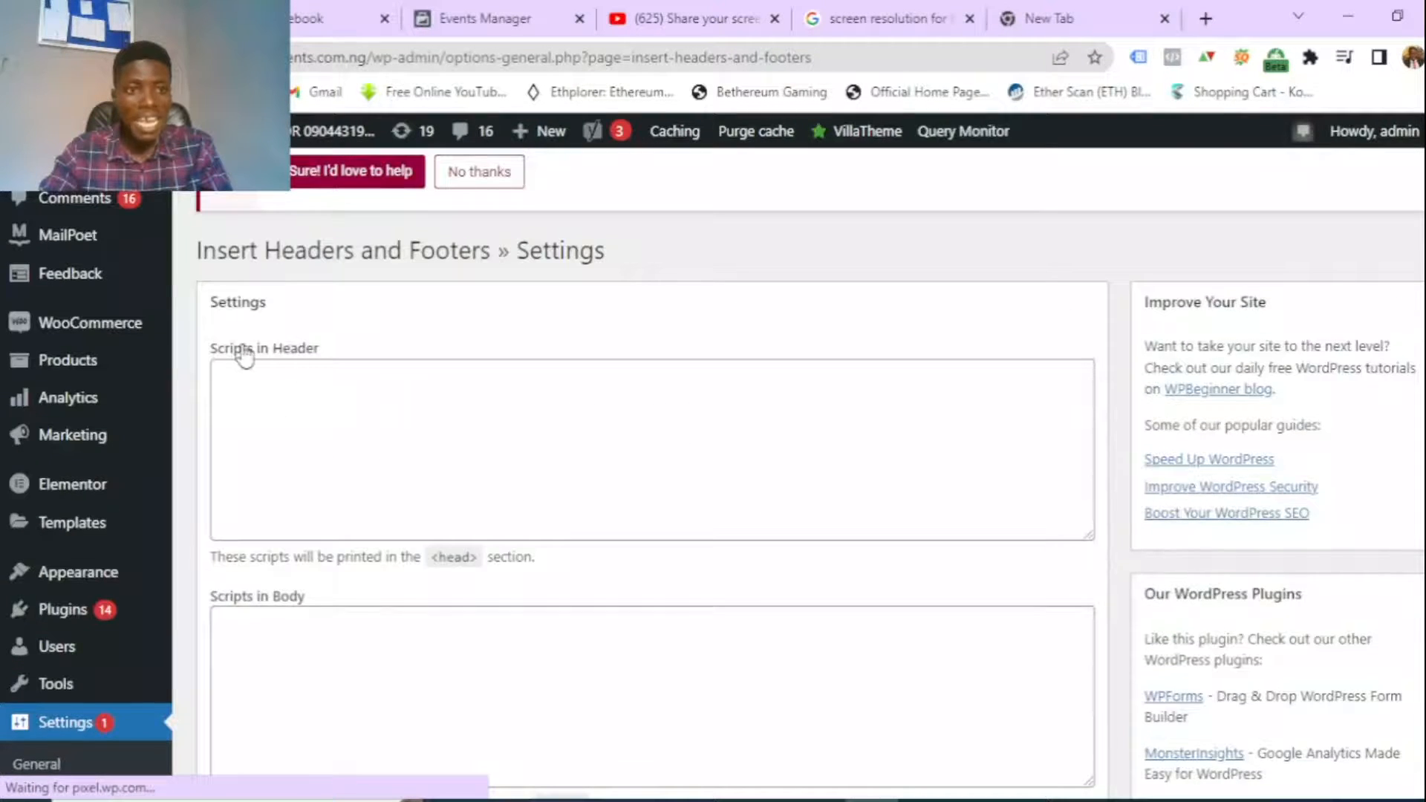
scroll(363, 407, up, 3)
scroll(302, 456, down, 2)
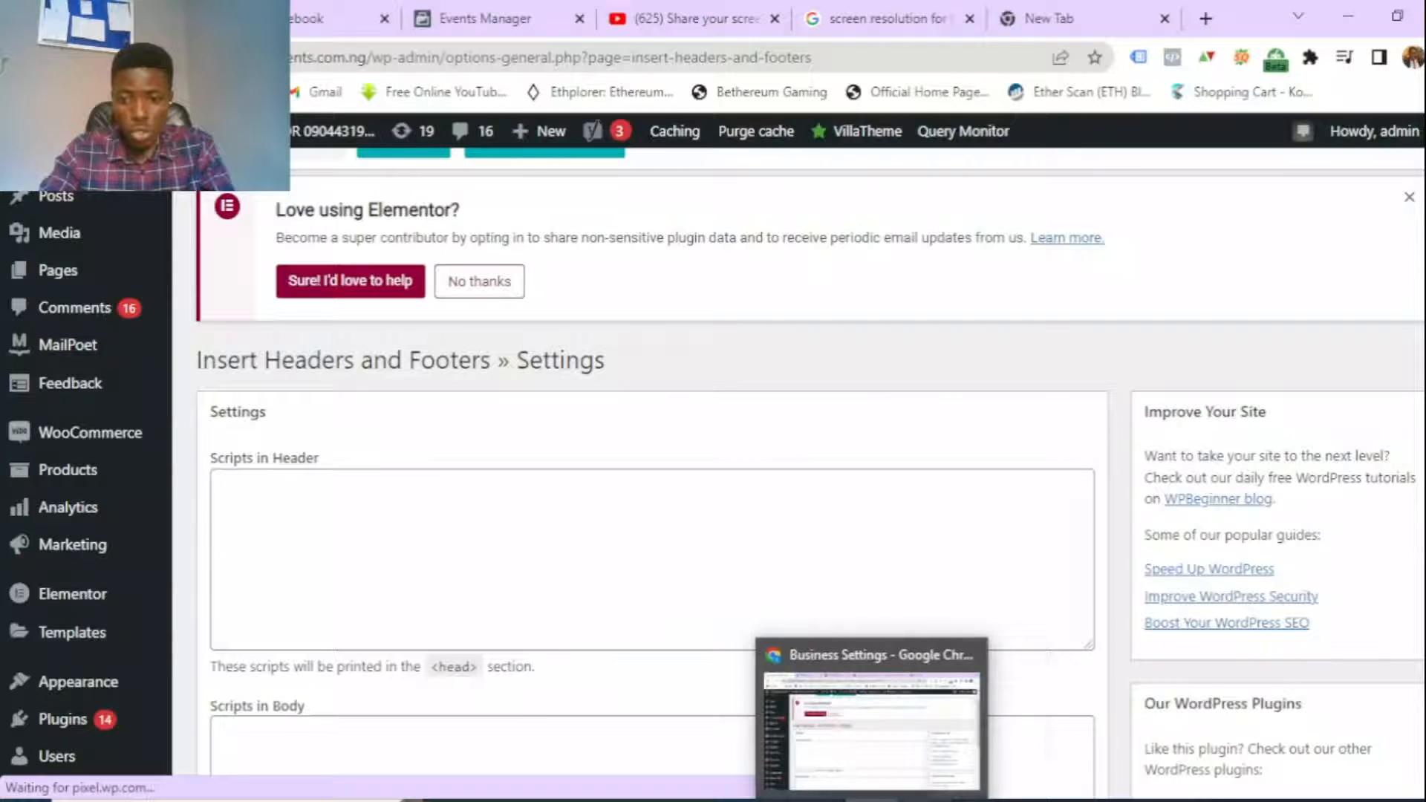
- Return to the domain's verification instructions in Business Settings and copy the facebook-domain-verification meta-tag to the clipboard
click(925, 800)
click(1179, 429)
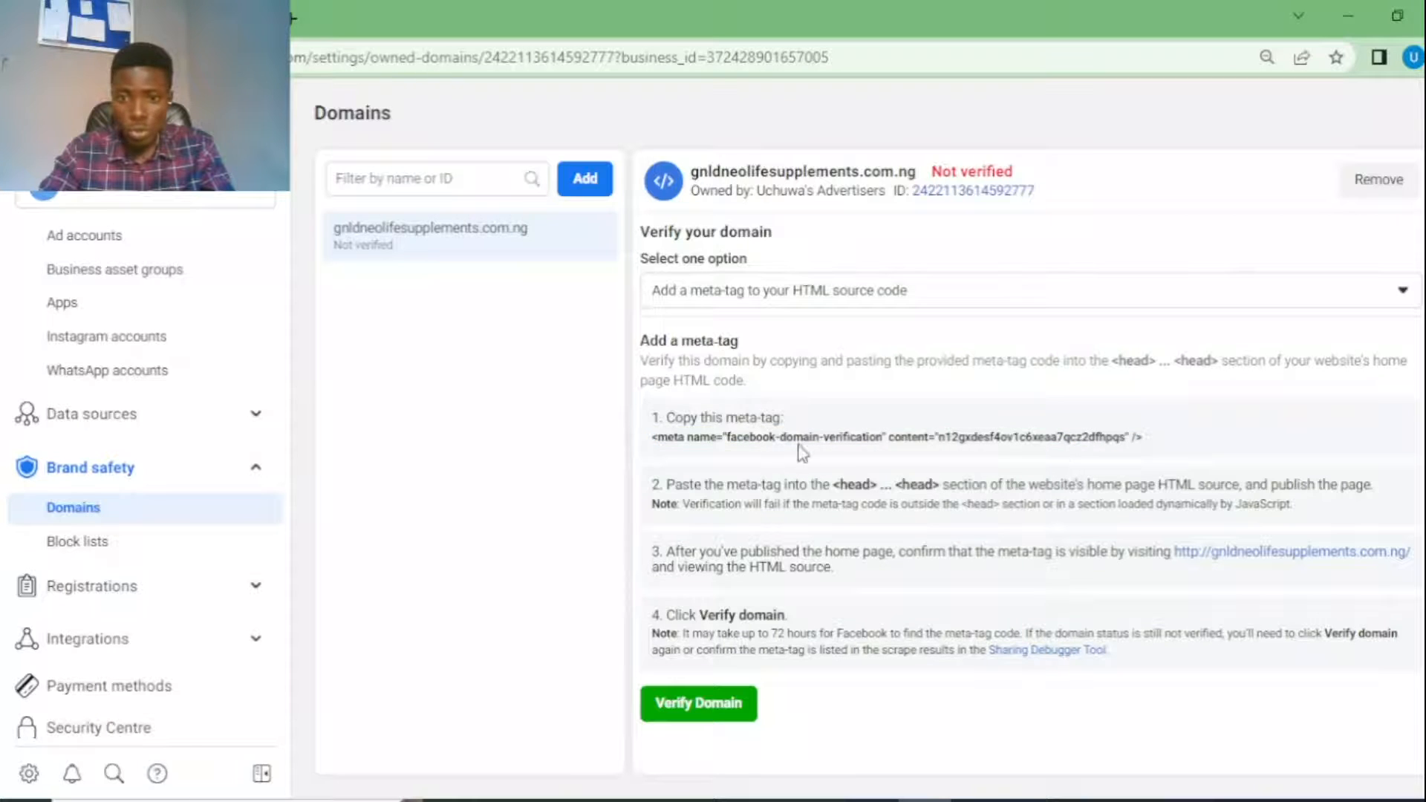
drag(1147, 438, 676, 446)
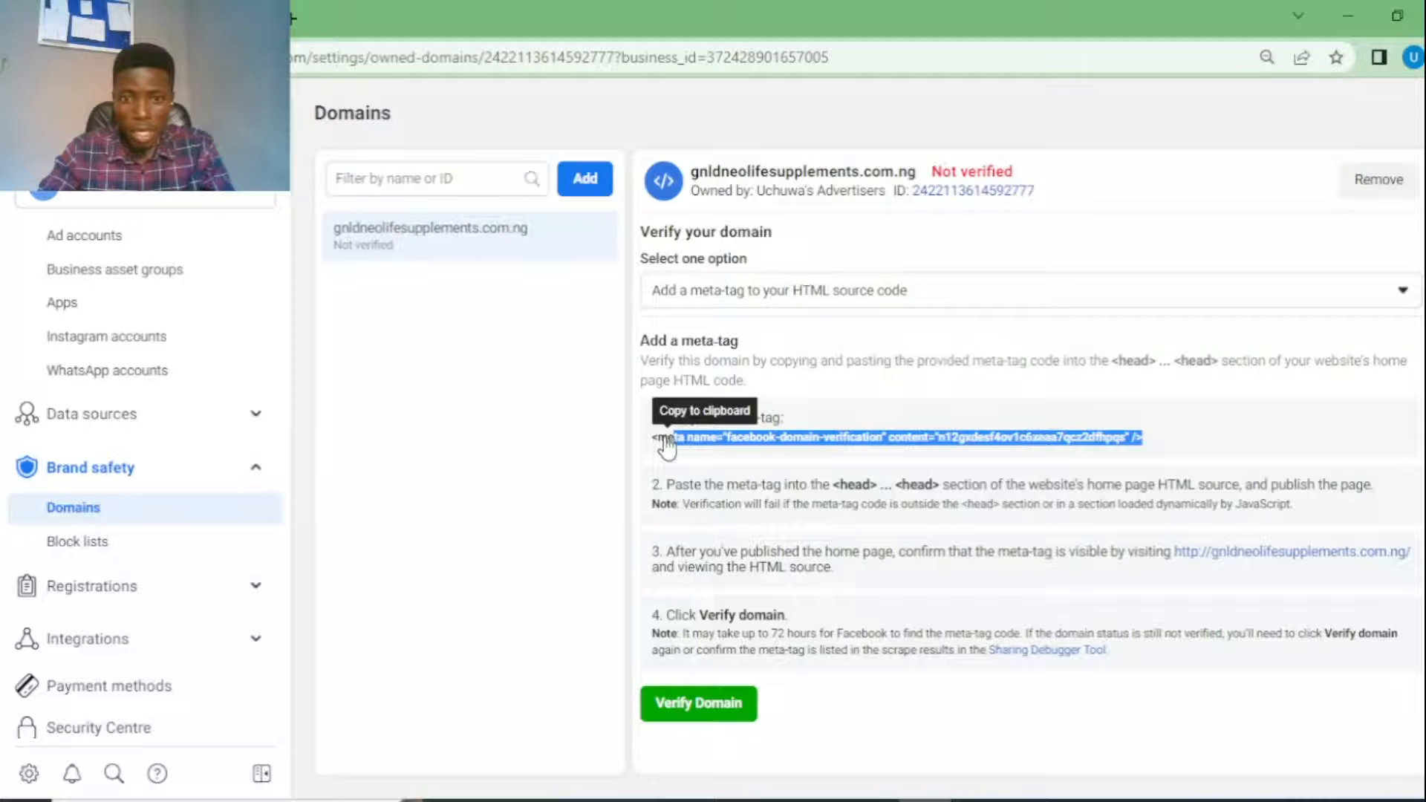
click(667, 443)
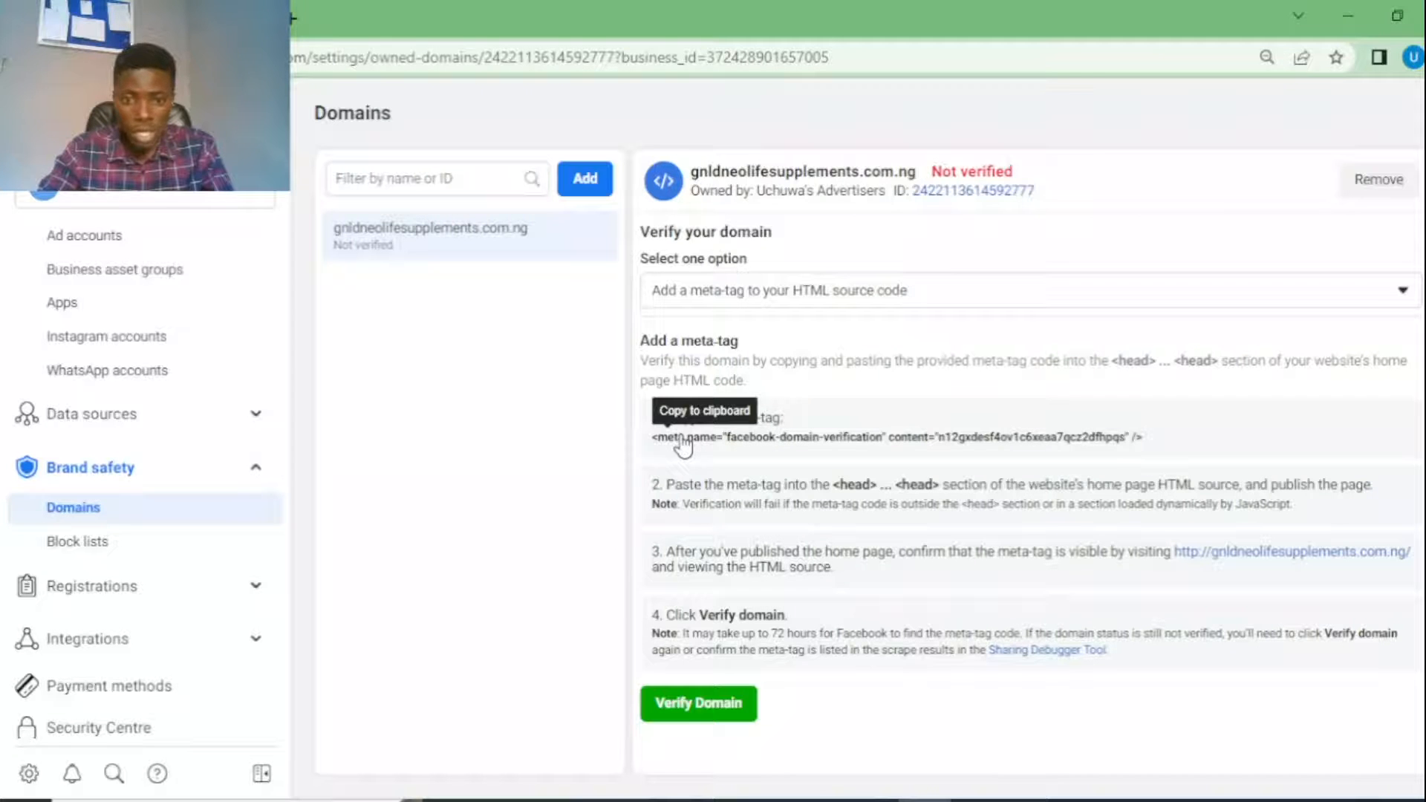
- Copy the facebook-domain-verification meta-tag and paste it into the Scripts in Header field of the WordPress Insert Headers and Footers settings
click(682, 446)
click(682, 446)
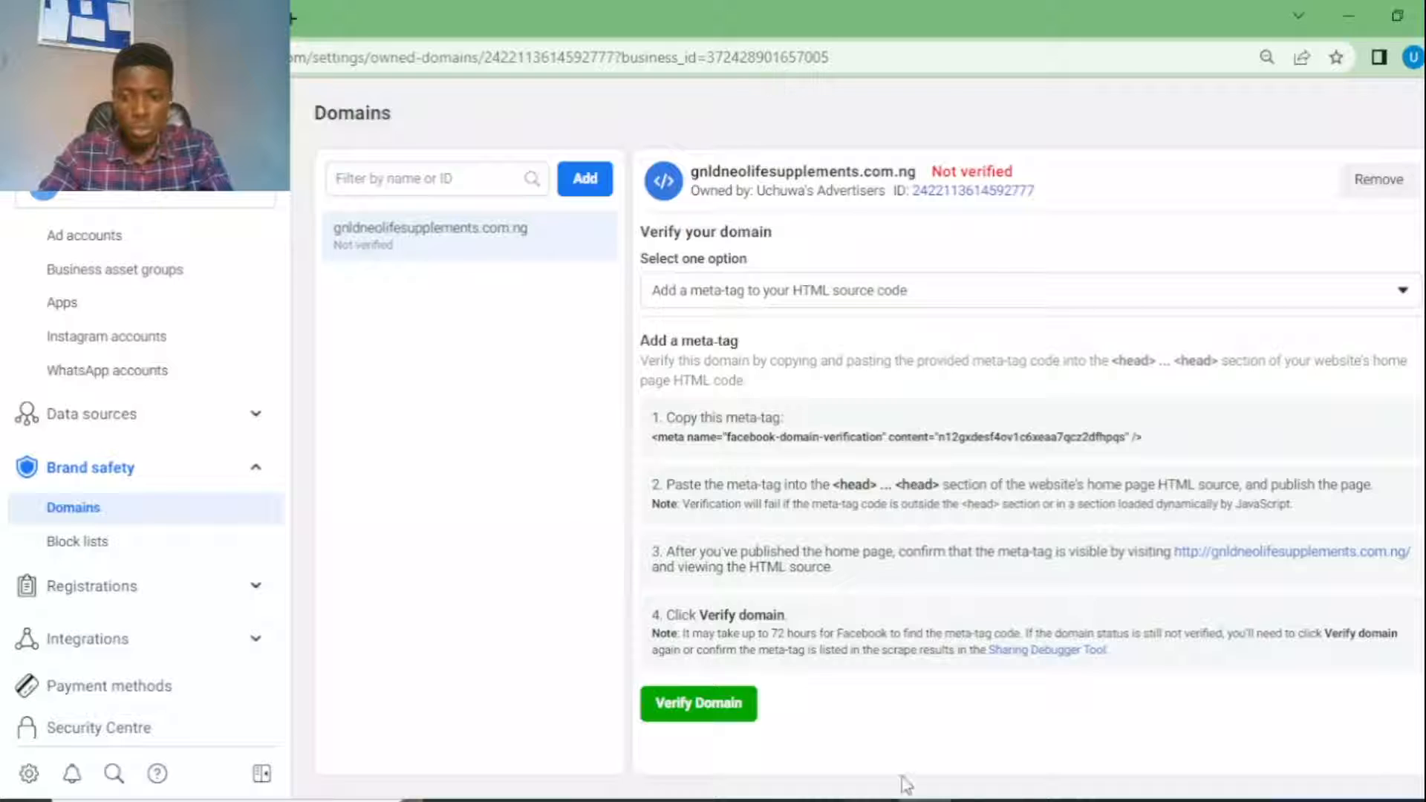
click(884, 801)
click(356, 492)
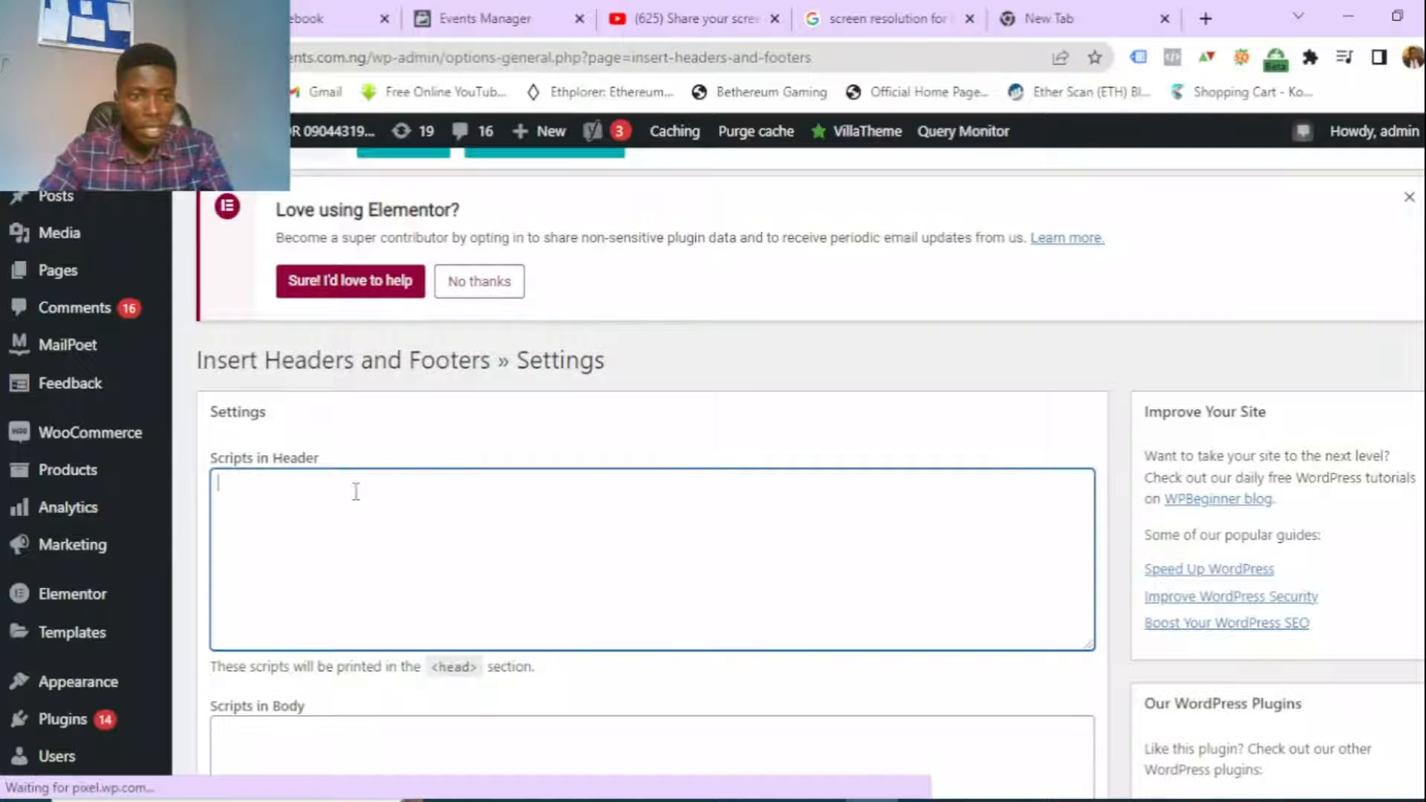
scroll(355, 492, down, 3)
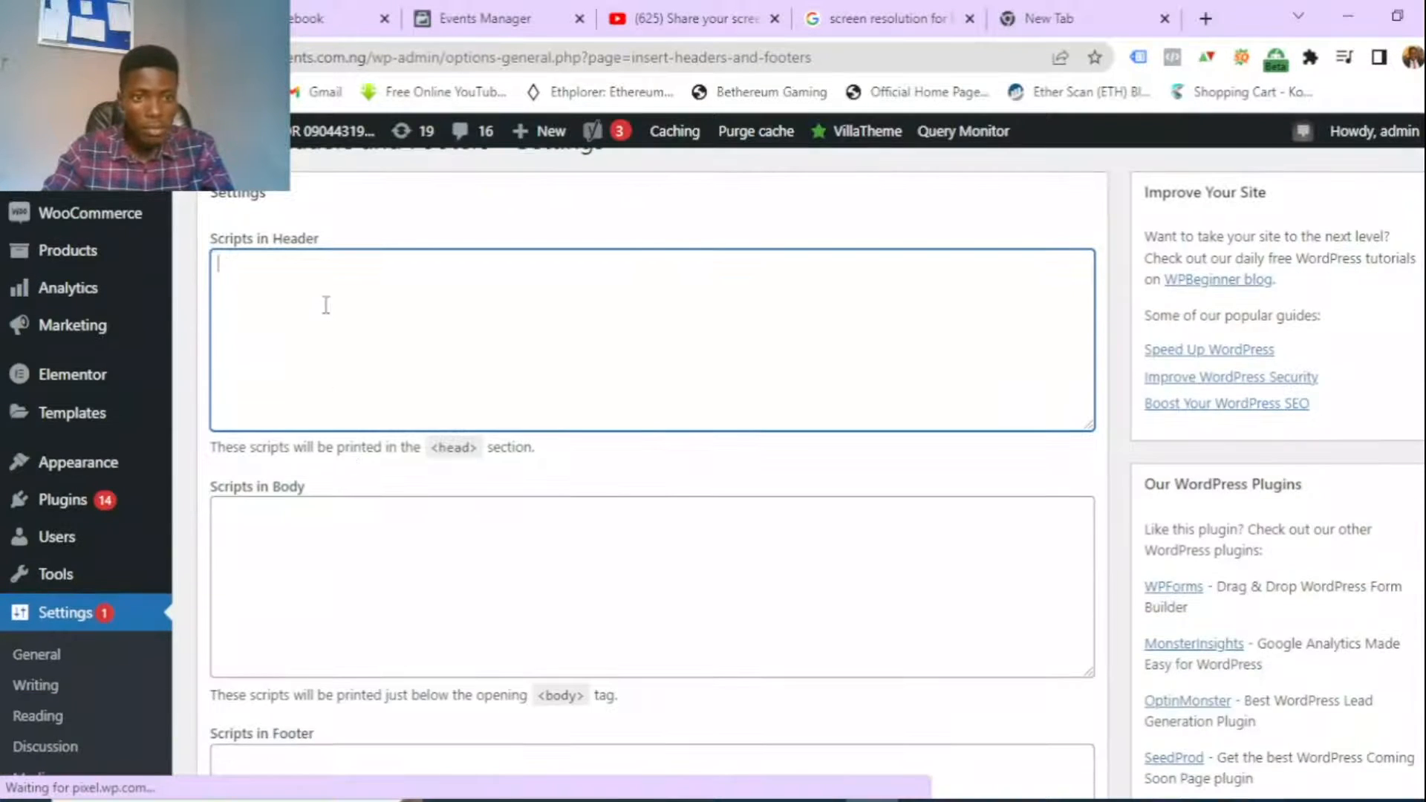
key(ctrl+v)
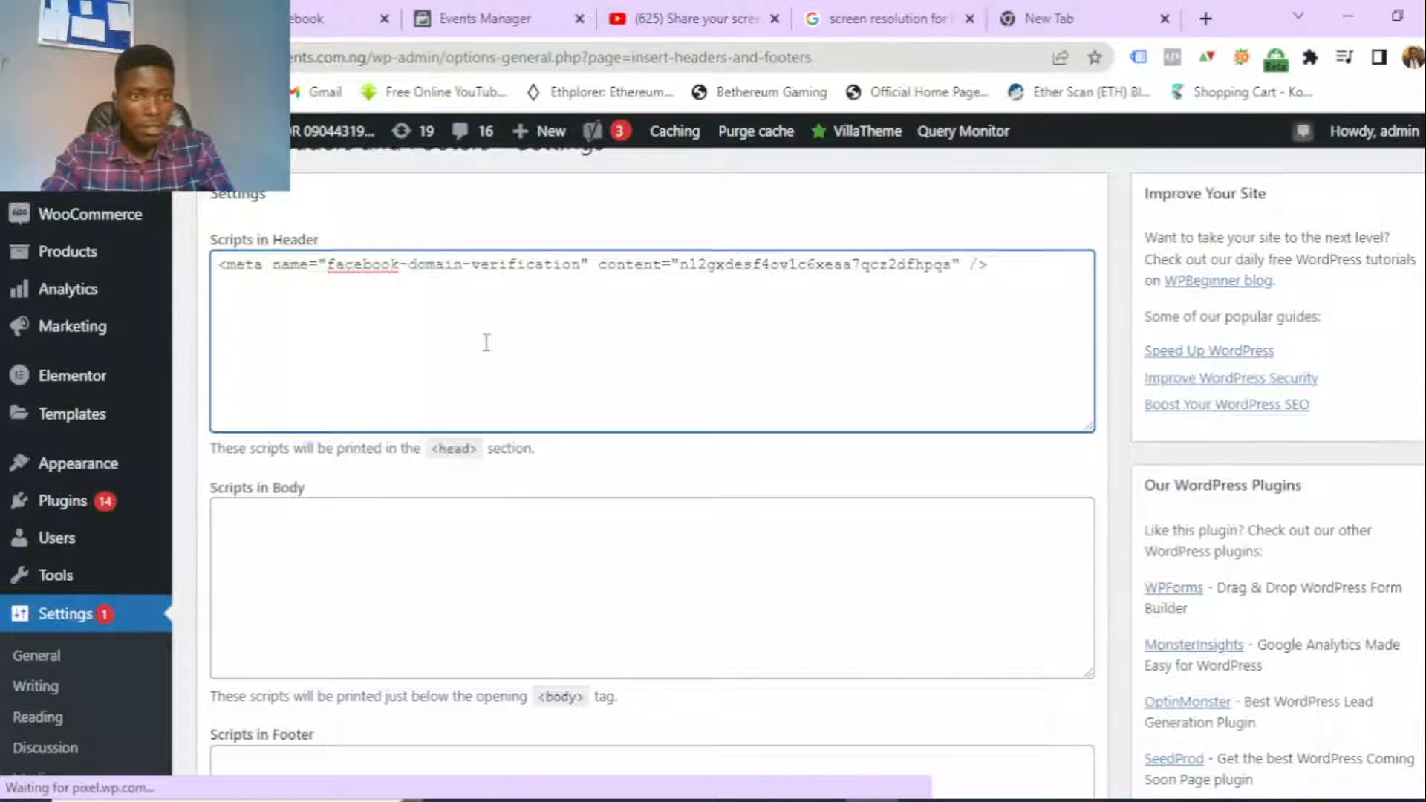
- Save the Insert Headers and Footers settings and return to the domain's verification page in Facebook Business Settings
scroll(486, 342, up, 4)
scroll(393, 572, down, 7)
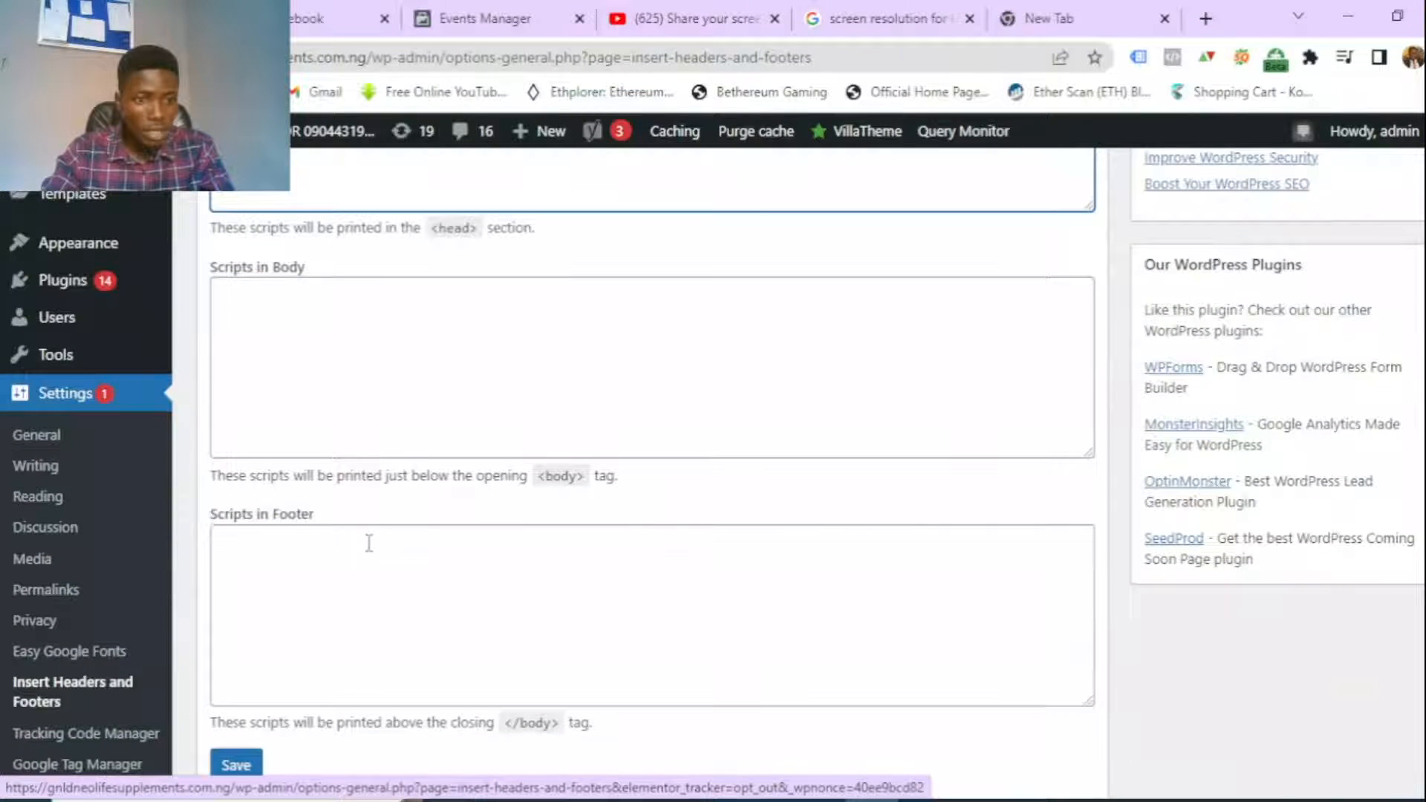
scroll(369, 543, down, 2)
scroll(369, 543, up, 5)
scroll(371, 547, down, 2)
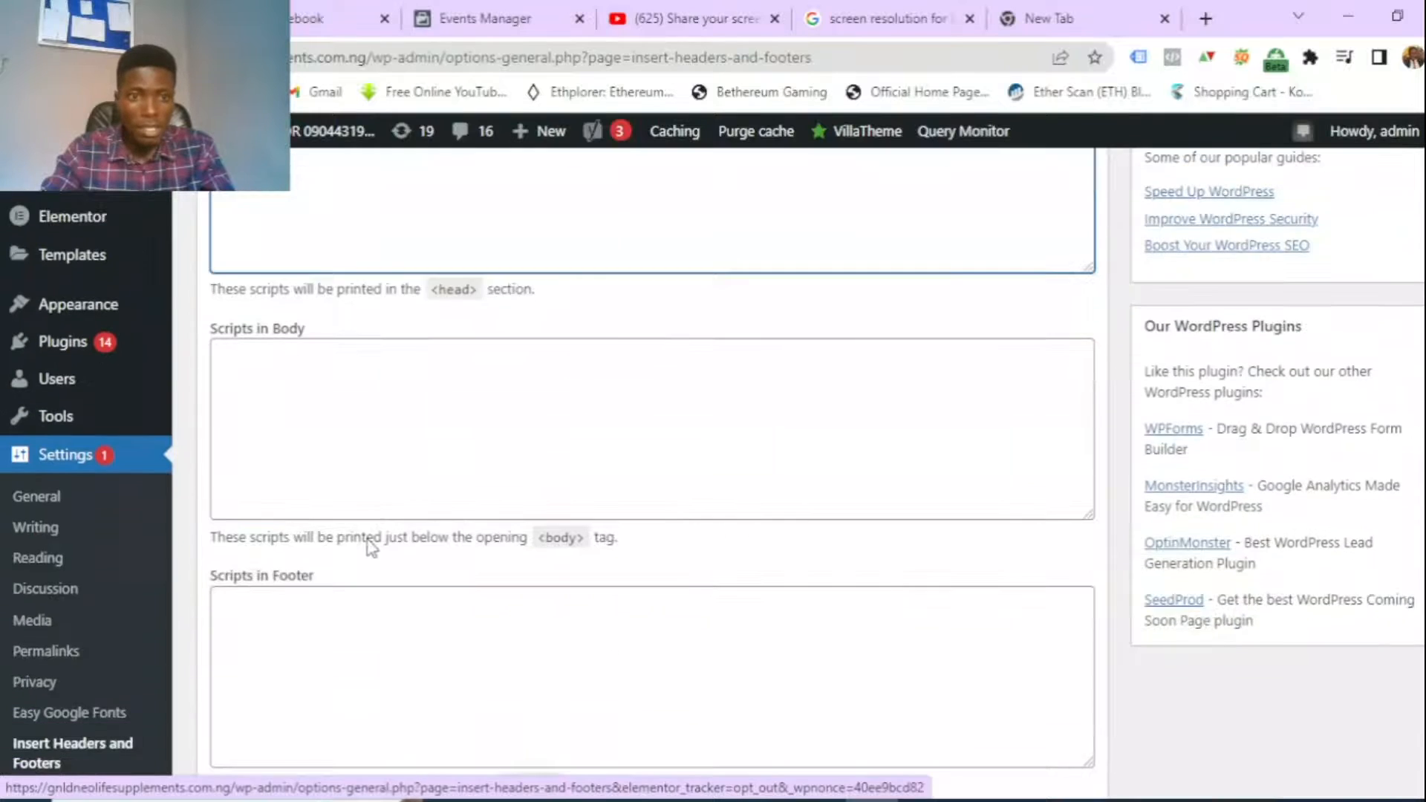
scroll(372, 548, down, 3)
click(249, 614)
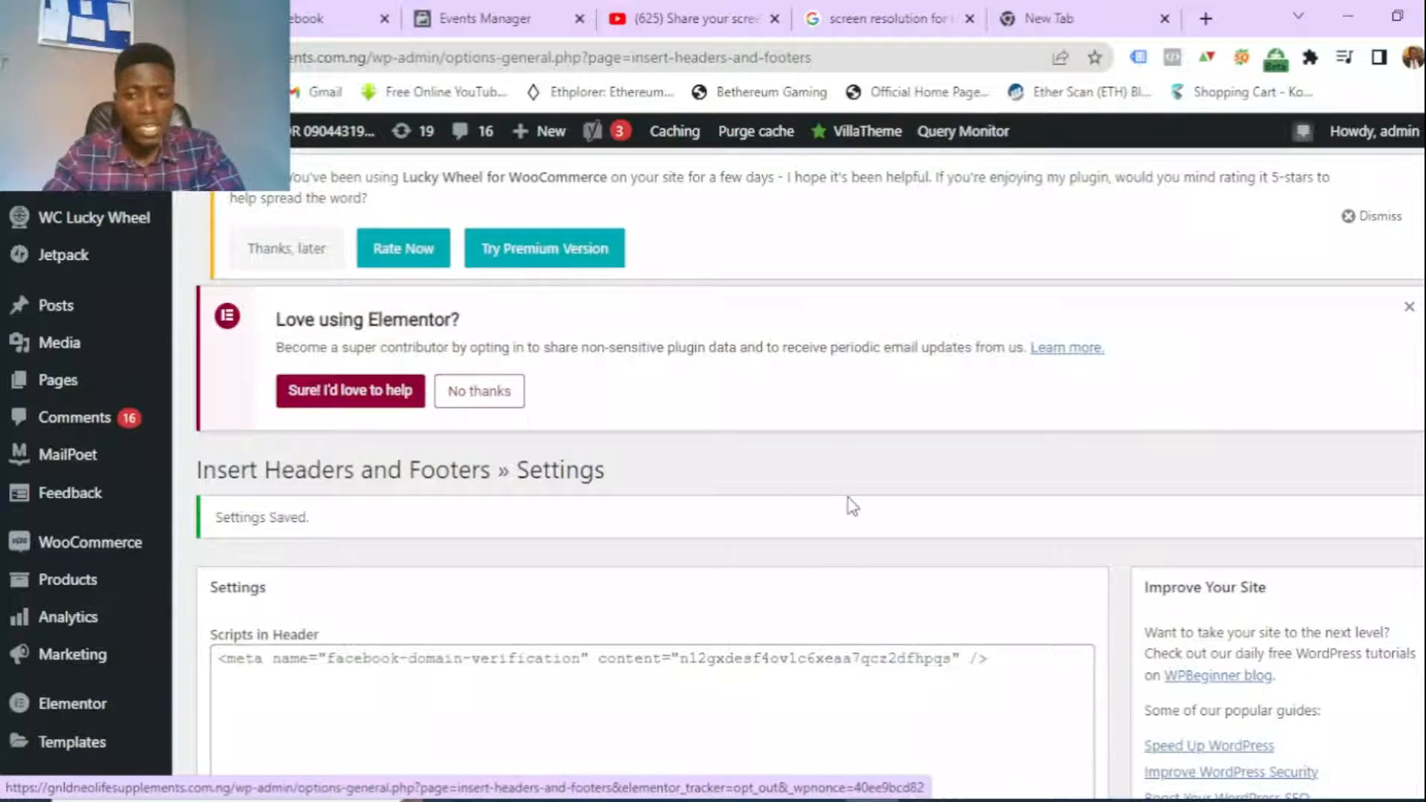
scroll(811, 518, down, 6)
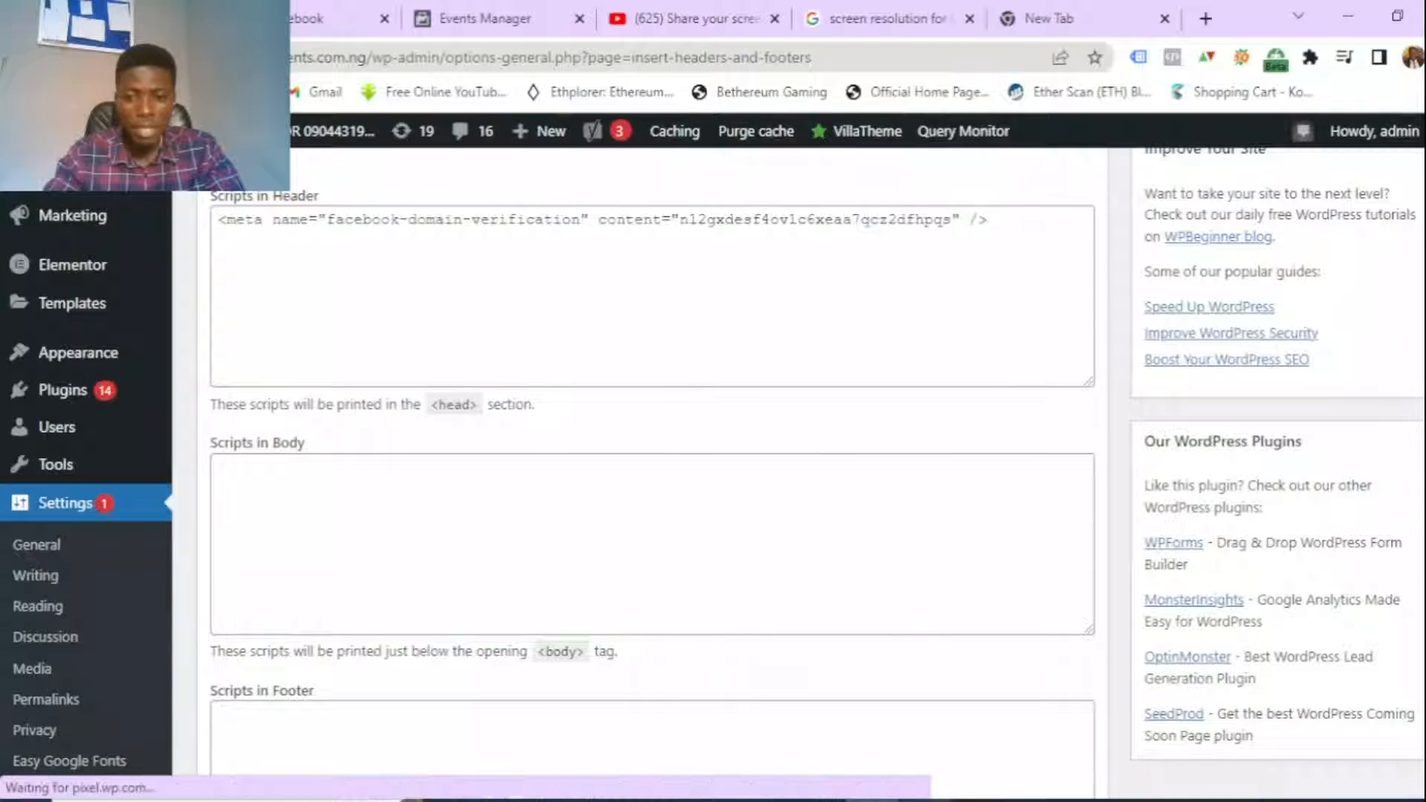
mouse_move(933, 791)
click(937, 756)
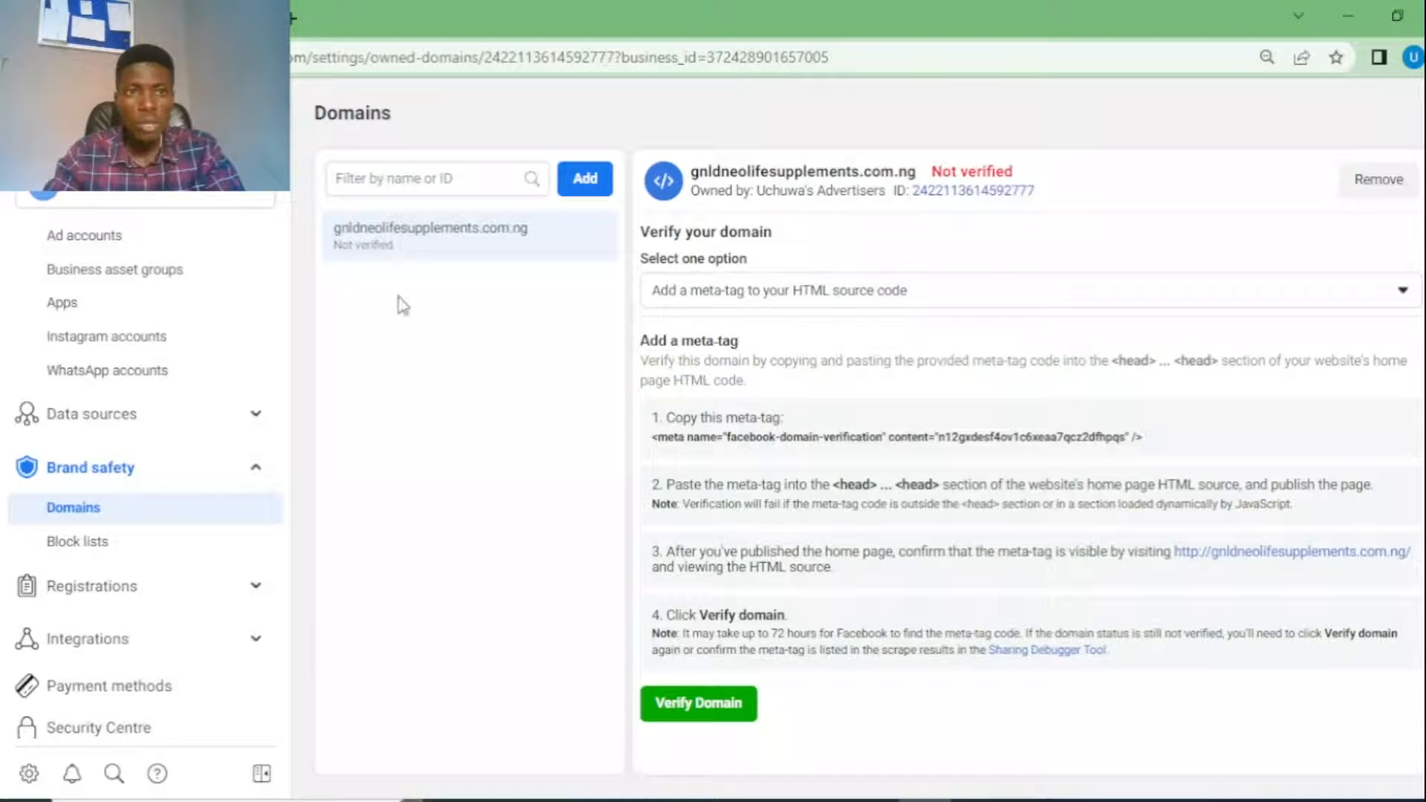
click(1425, 58)
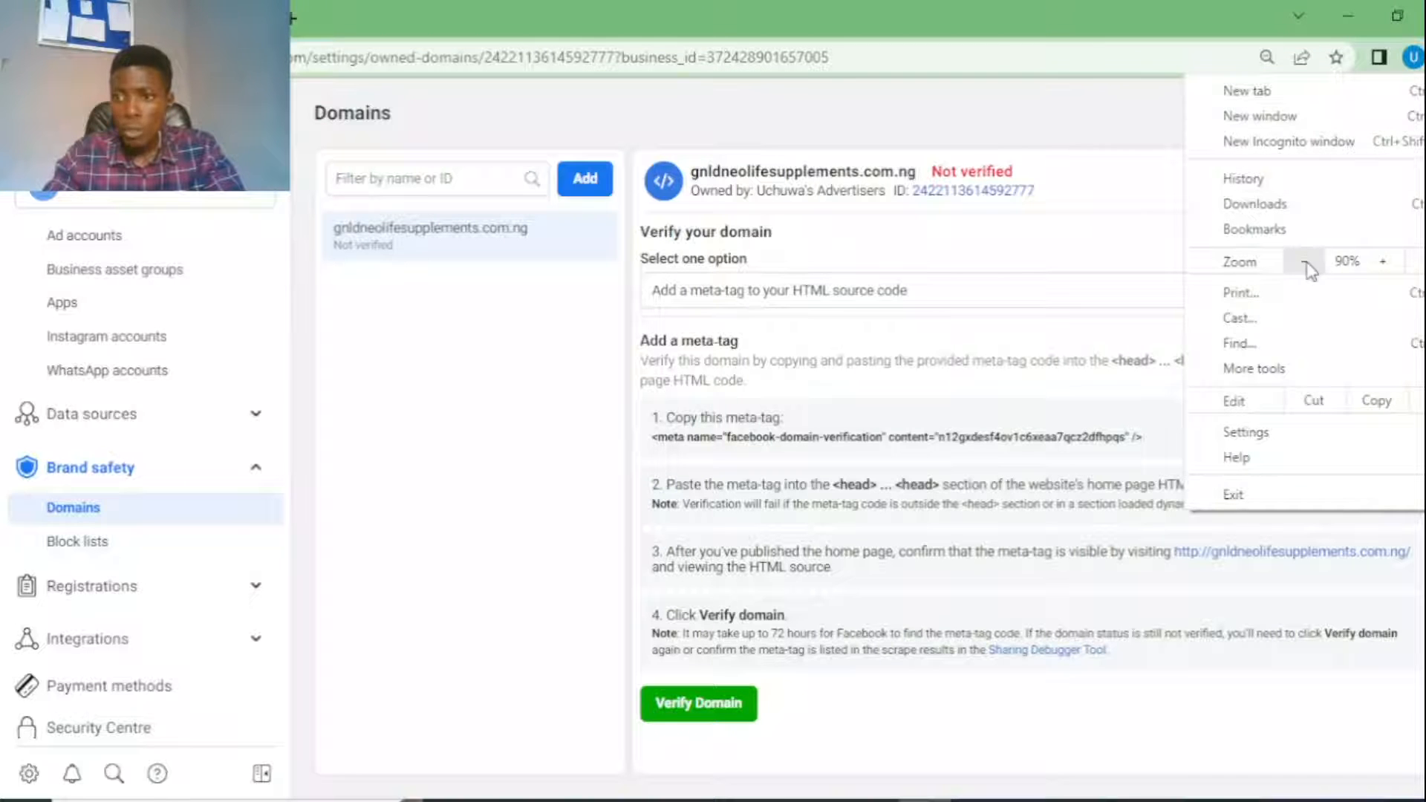
click(1383, 261)
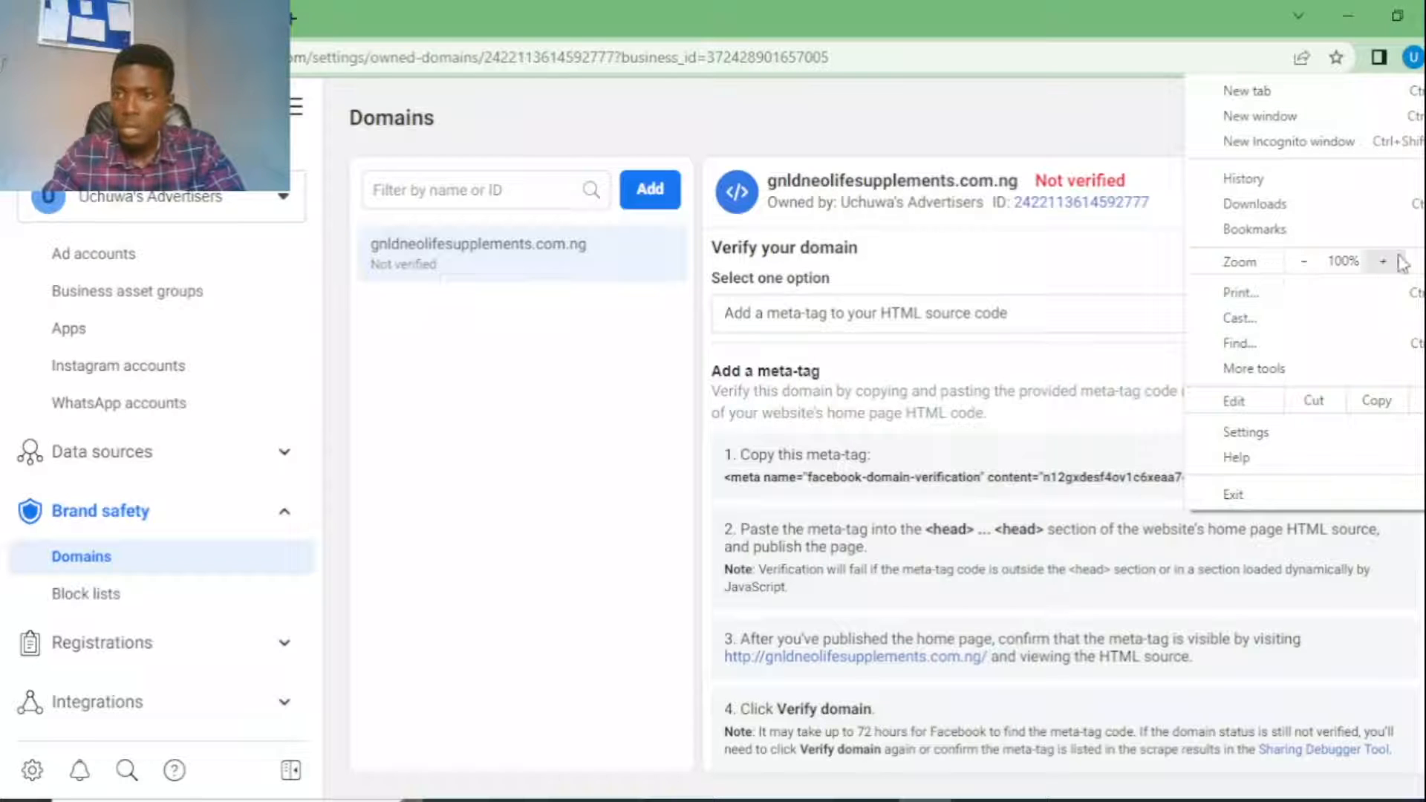
click(1105, 115)
click(1424, 57)
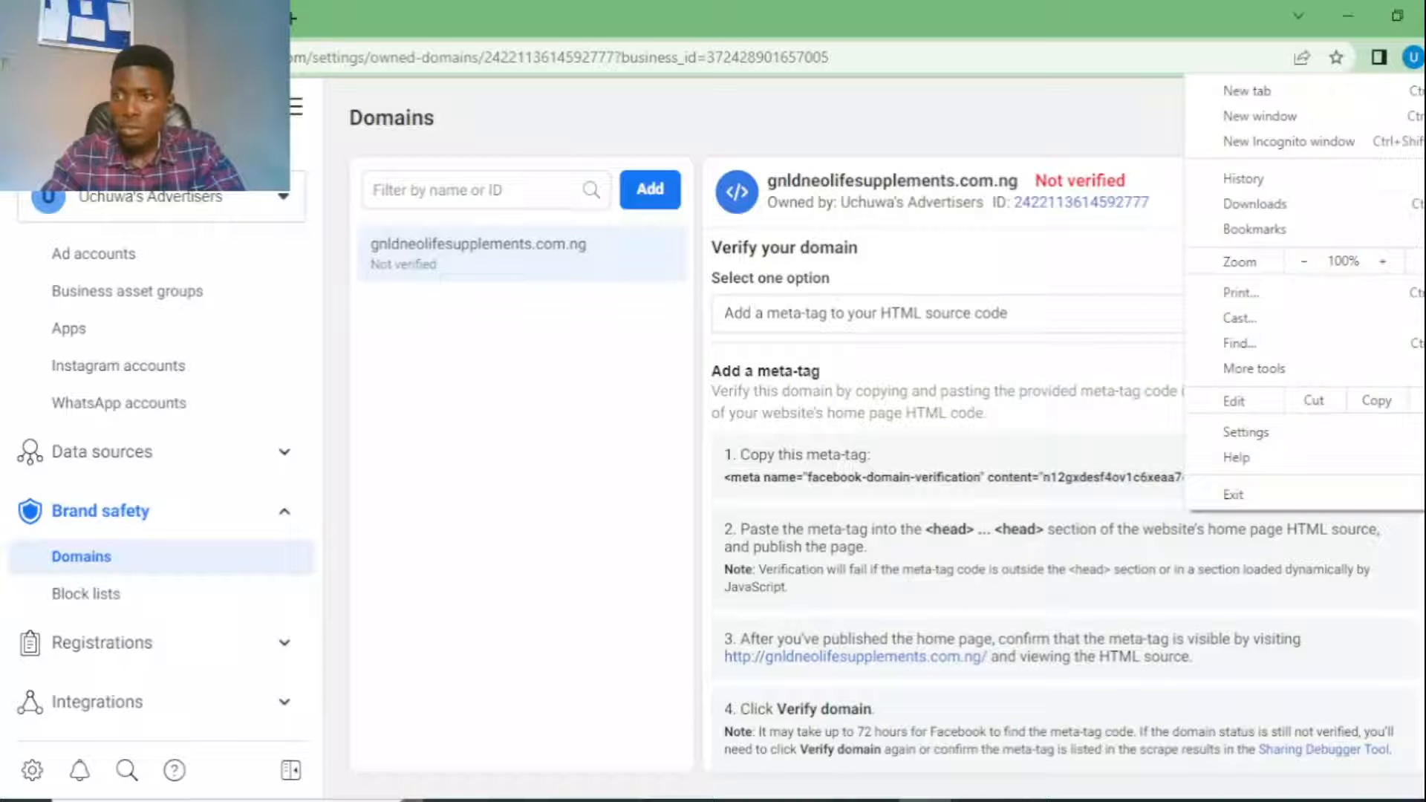
click(1107, 132)
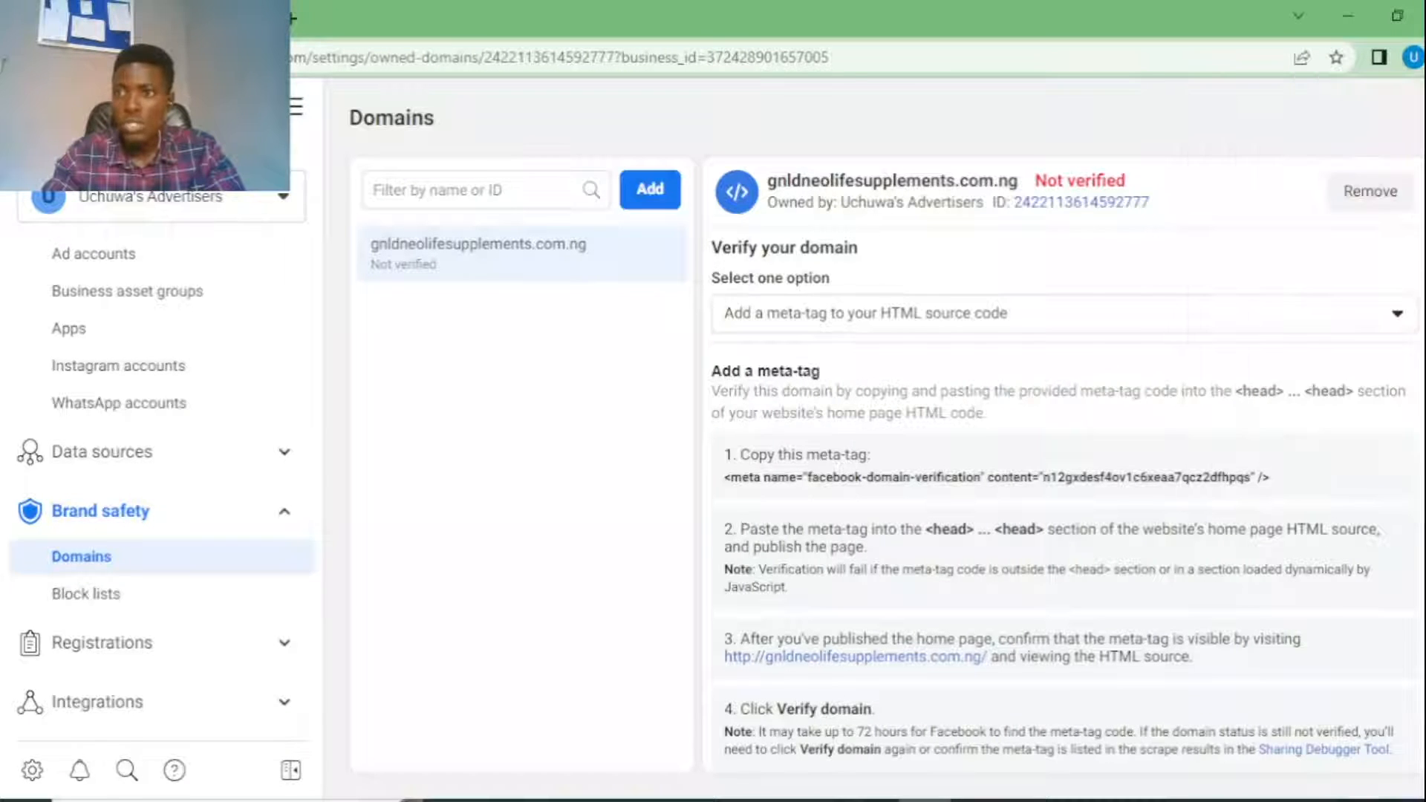
click(1424, 57)
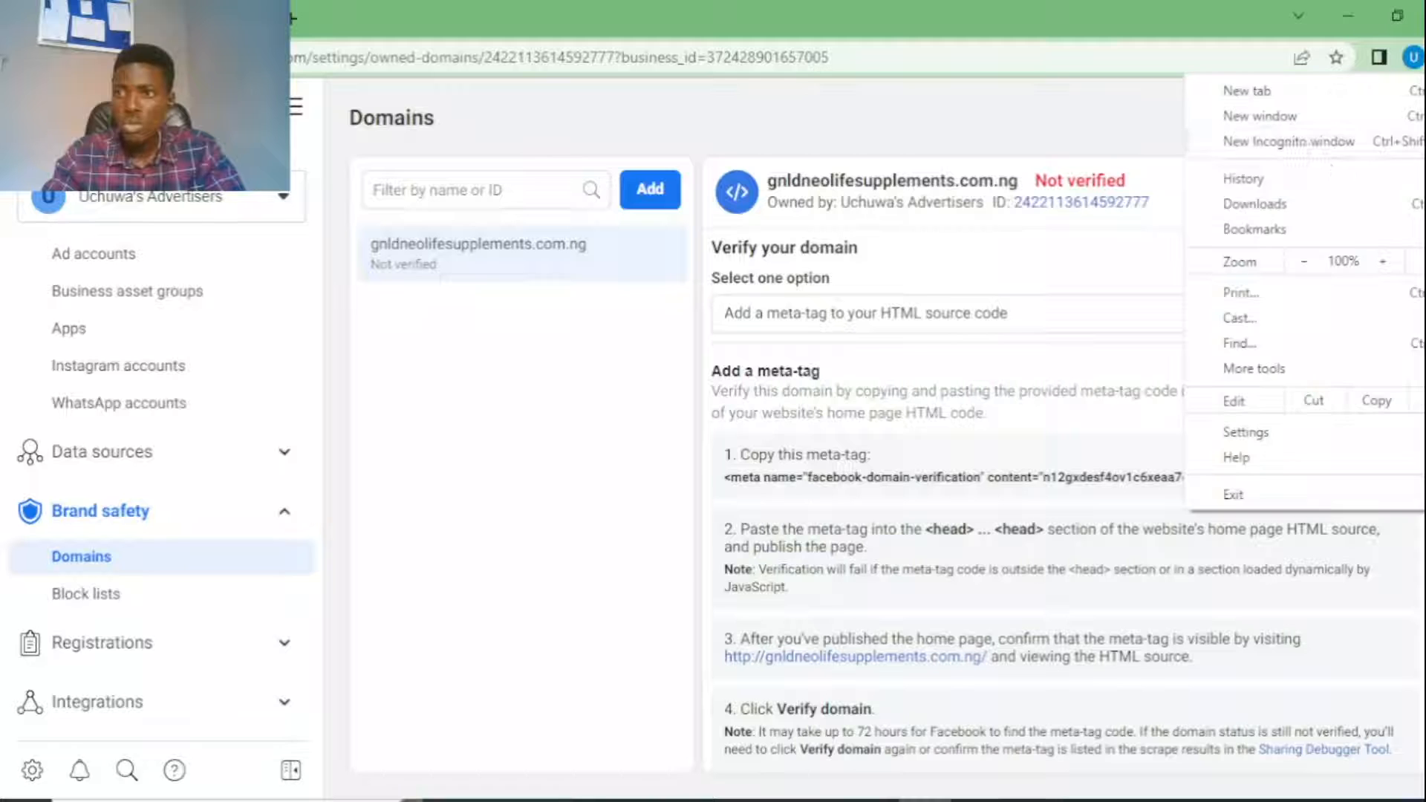
click(1304, 269)
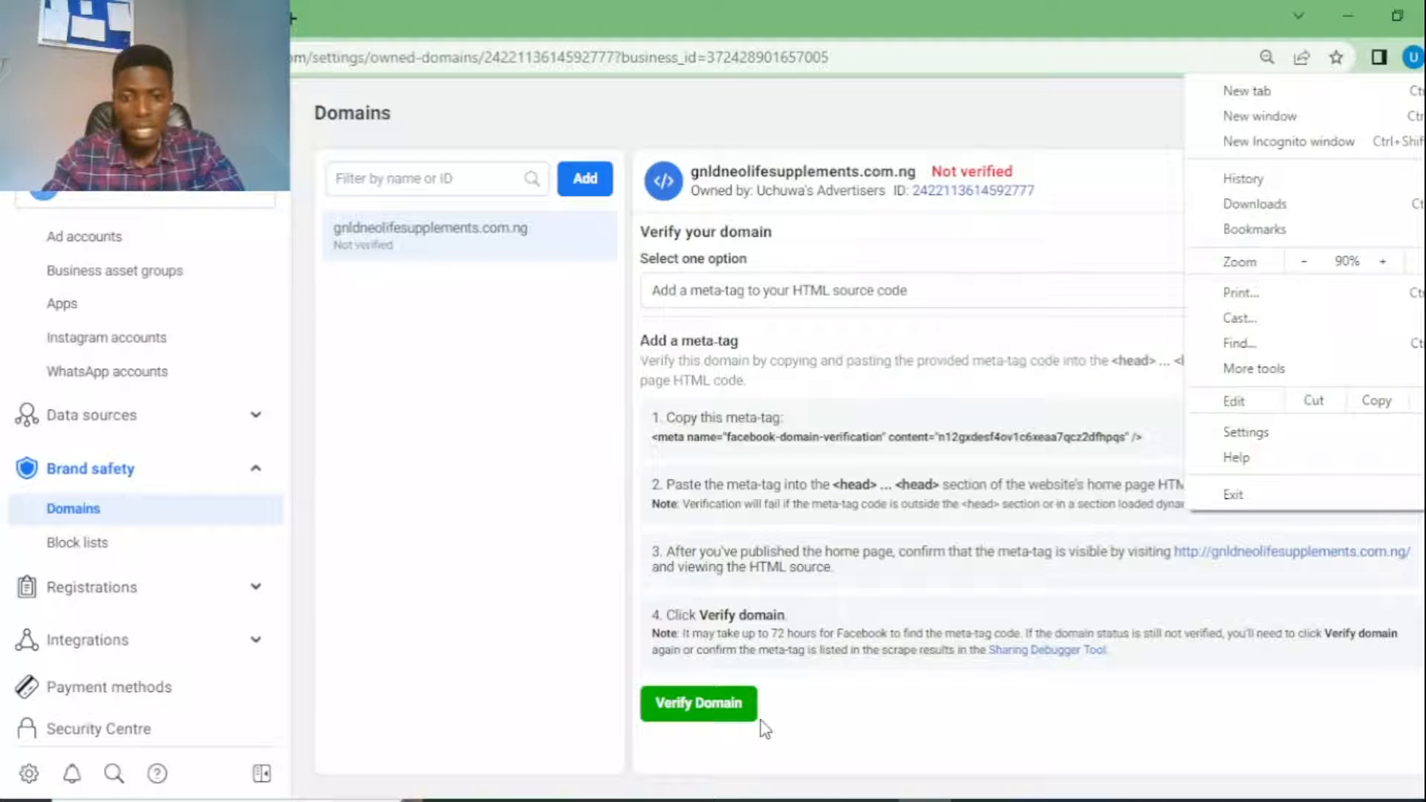
- Verify the domain gnldneolifesupplements.com.ng and dismiss the confirmation dialog
click(698, 702)
click(694, 702)
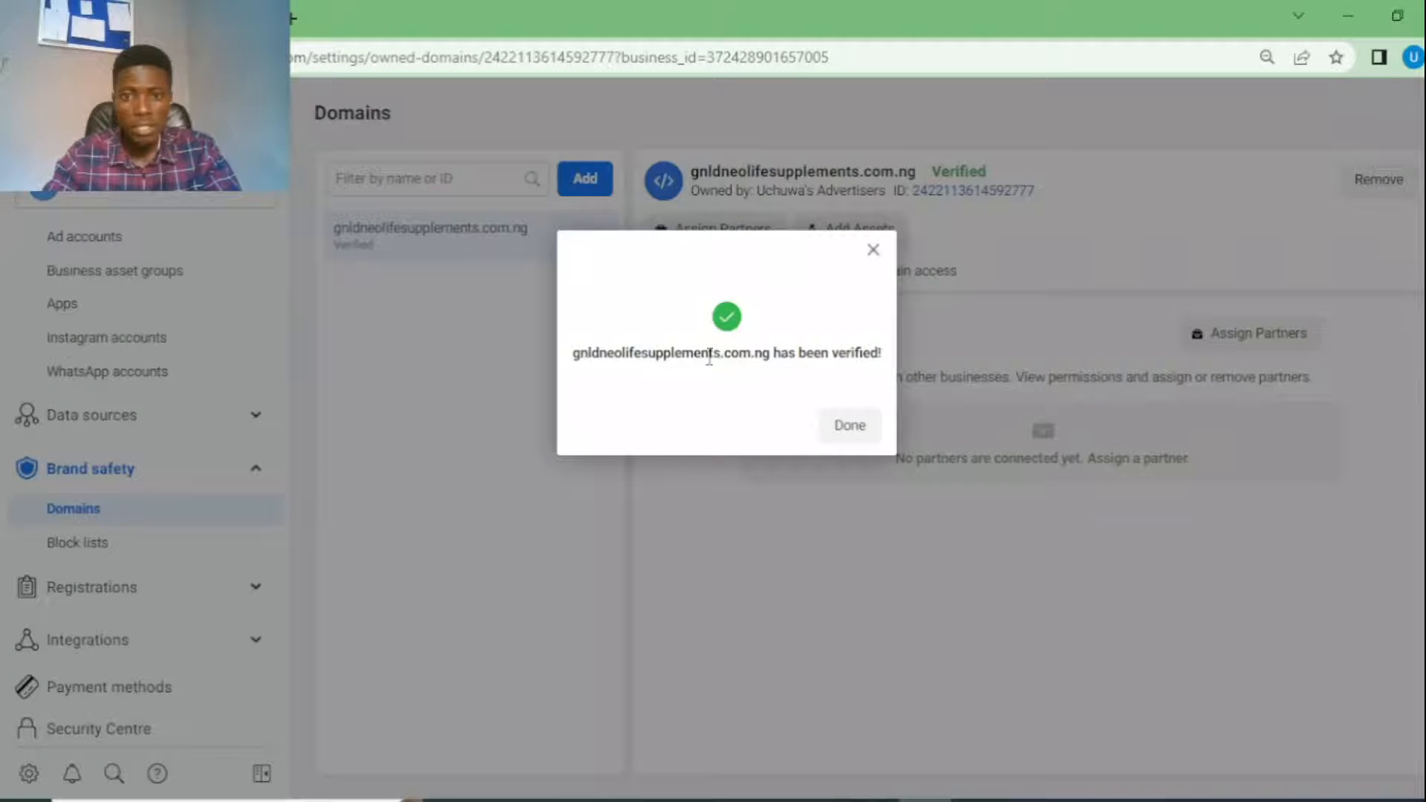
click(839, 434)
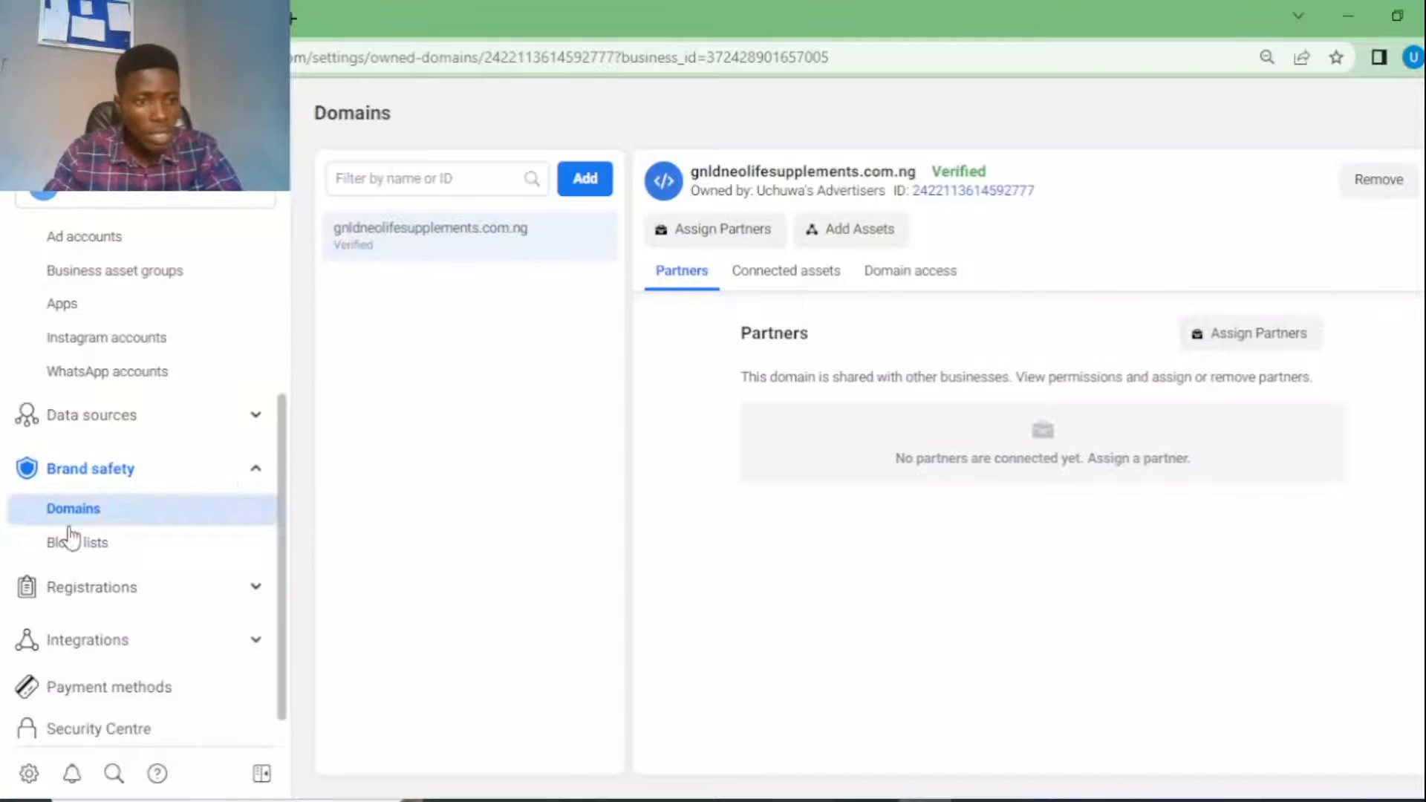
- Open the Pixels page under Data sources in Business Settings
scroll(82, 591, down, 2)
scroll(74, 572, up, 3)
scroll(73, 561, down, 3)
scroll(73, 557, up, 3)
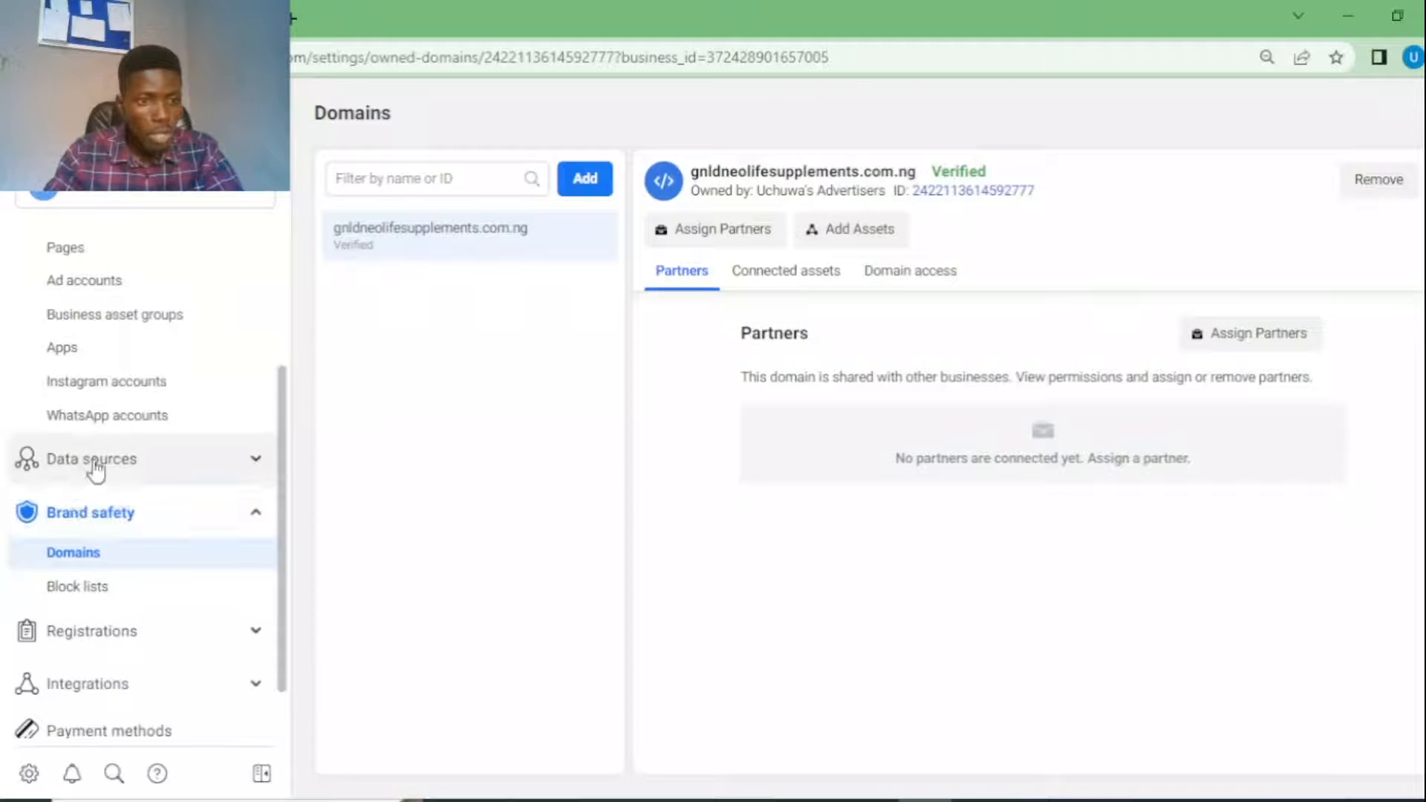
click(97, 461)
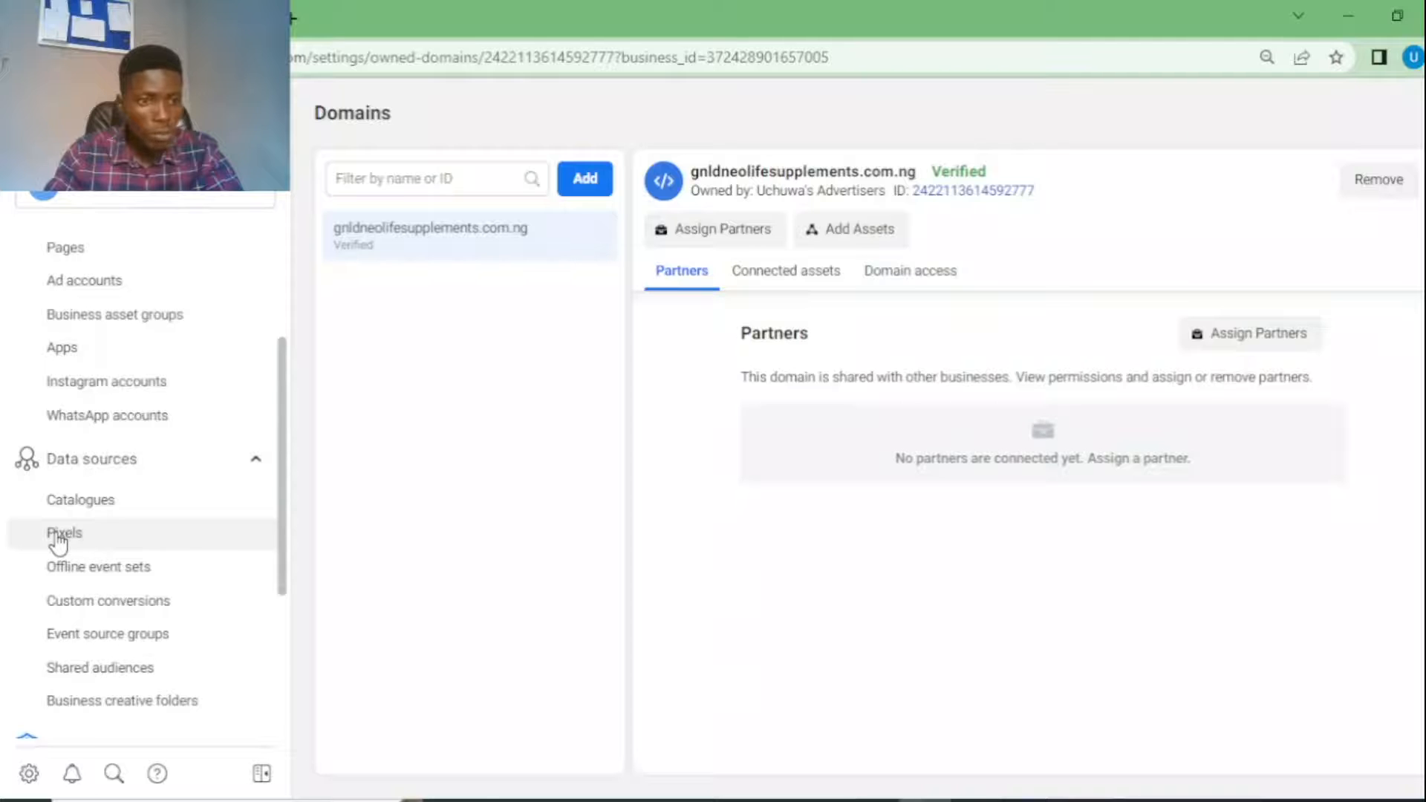
click(55, 541)
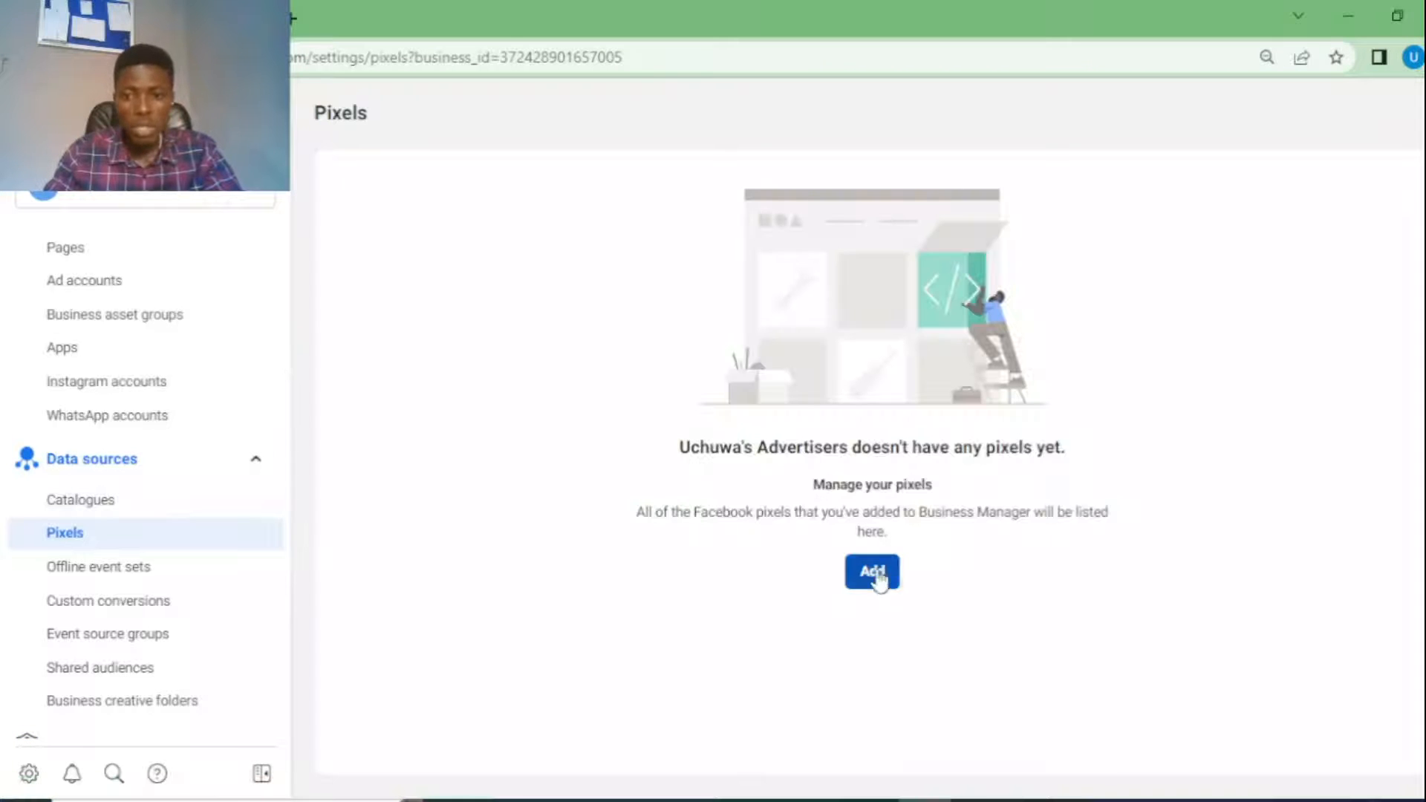
- Add a pixel with the suggested name and no website URL, choosing to continue managing the business instead of setting it up now
click(886, 585)
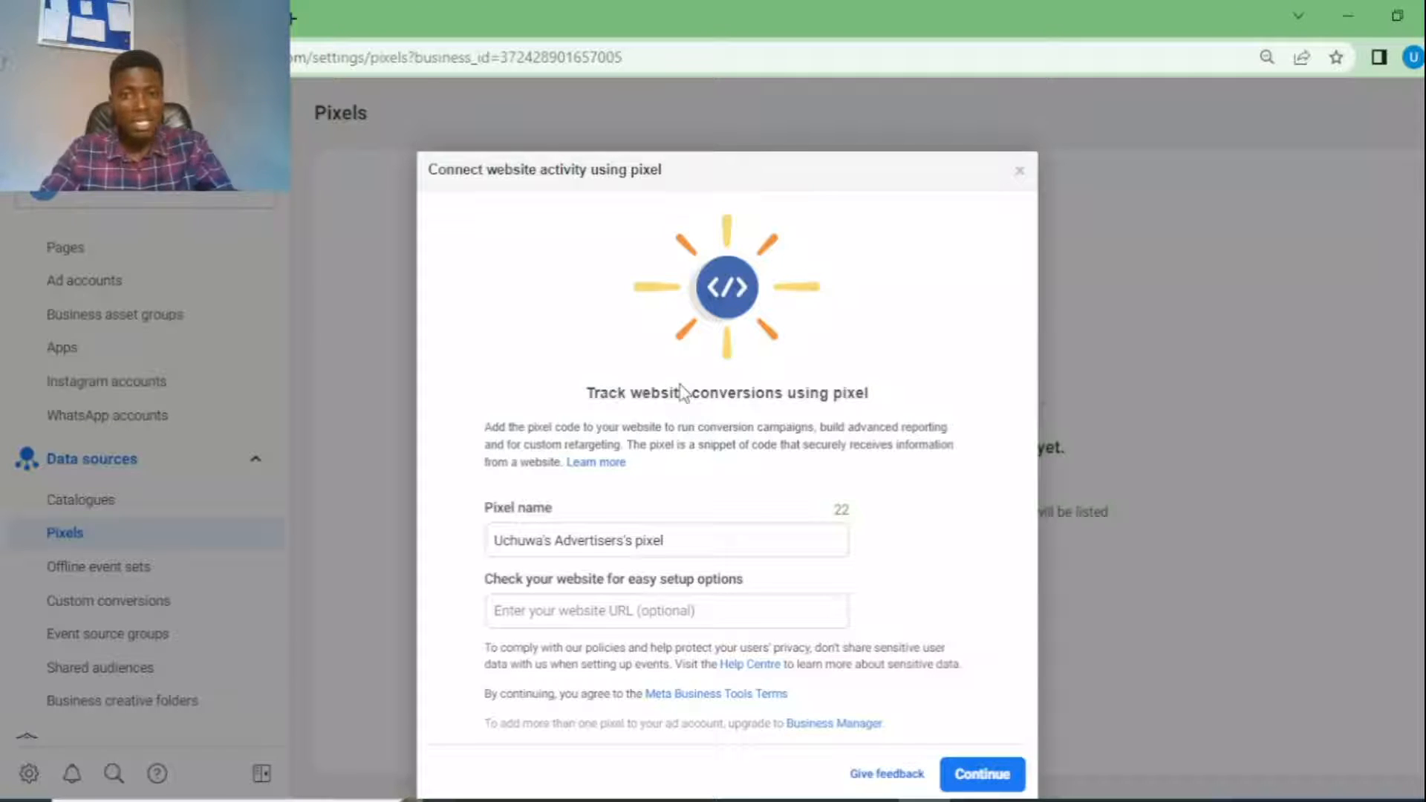
scroll(711, 388, down, 1)
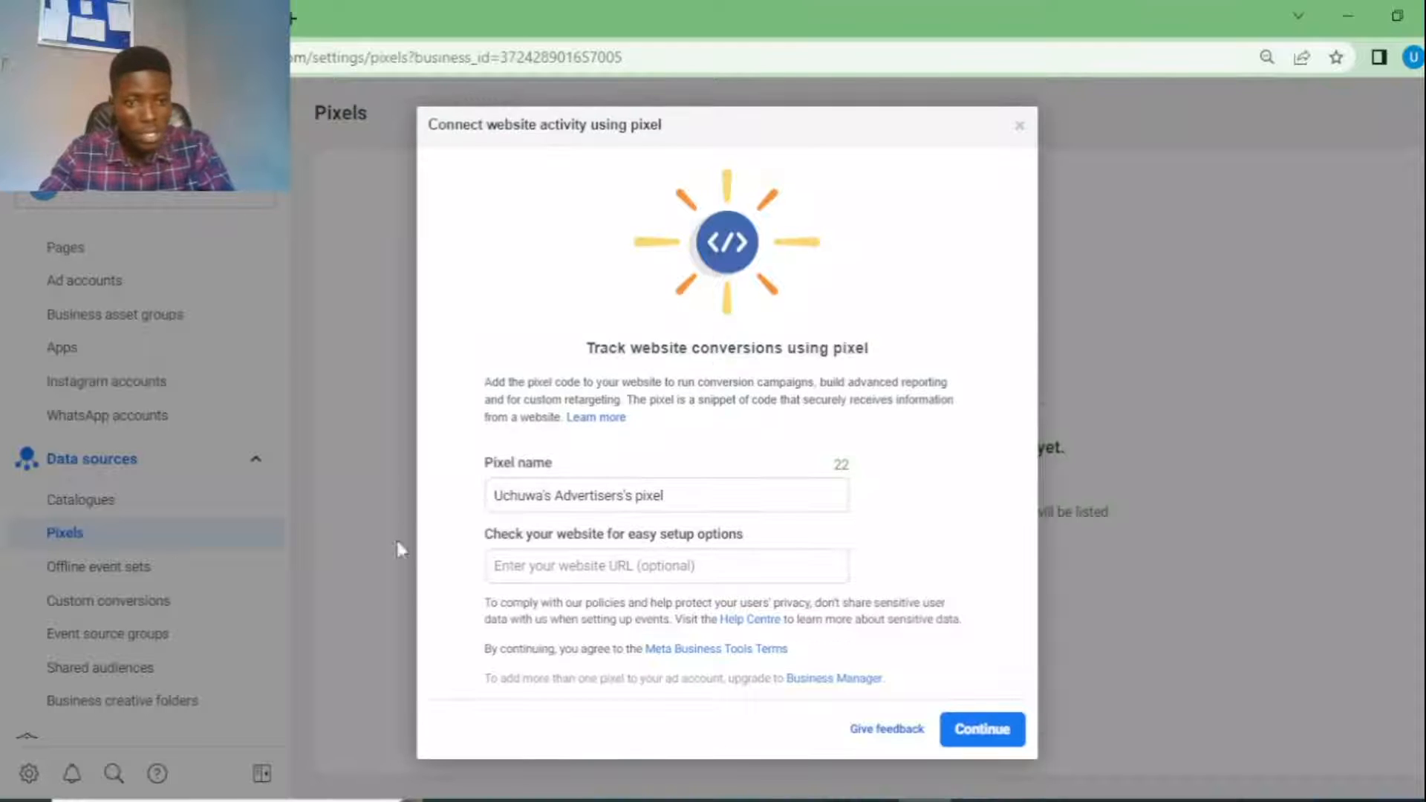
click(685, 500)
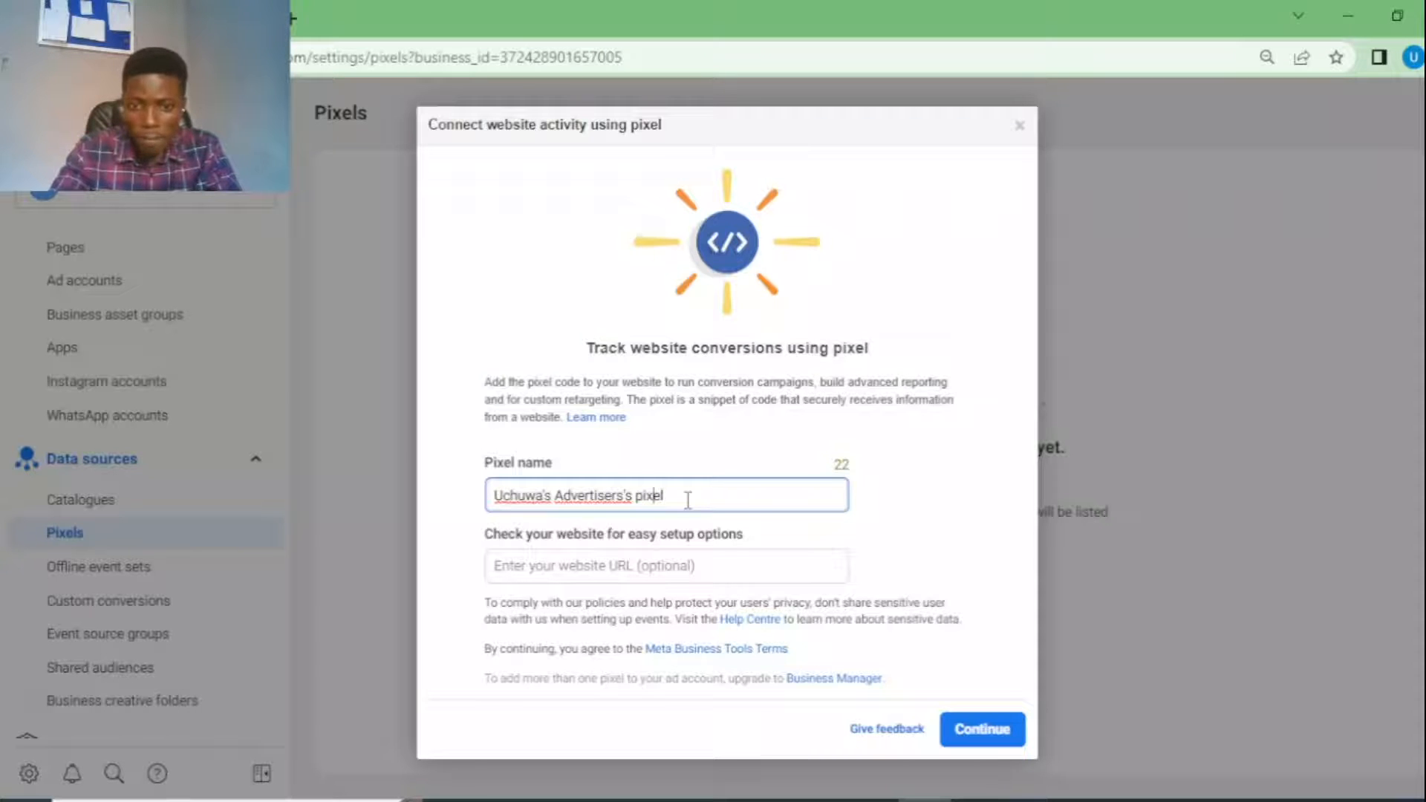
key(Left)
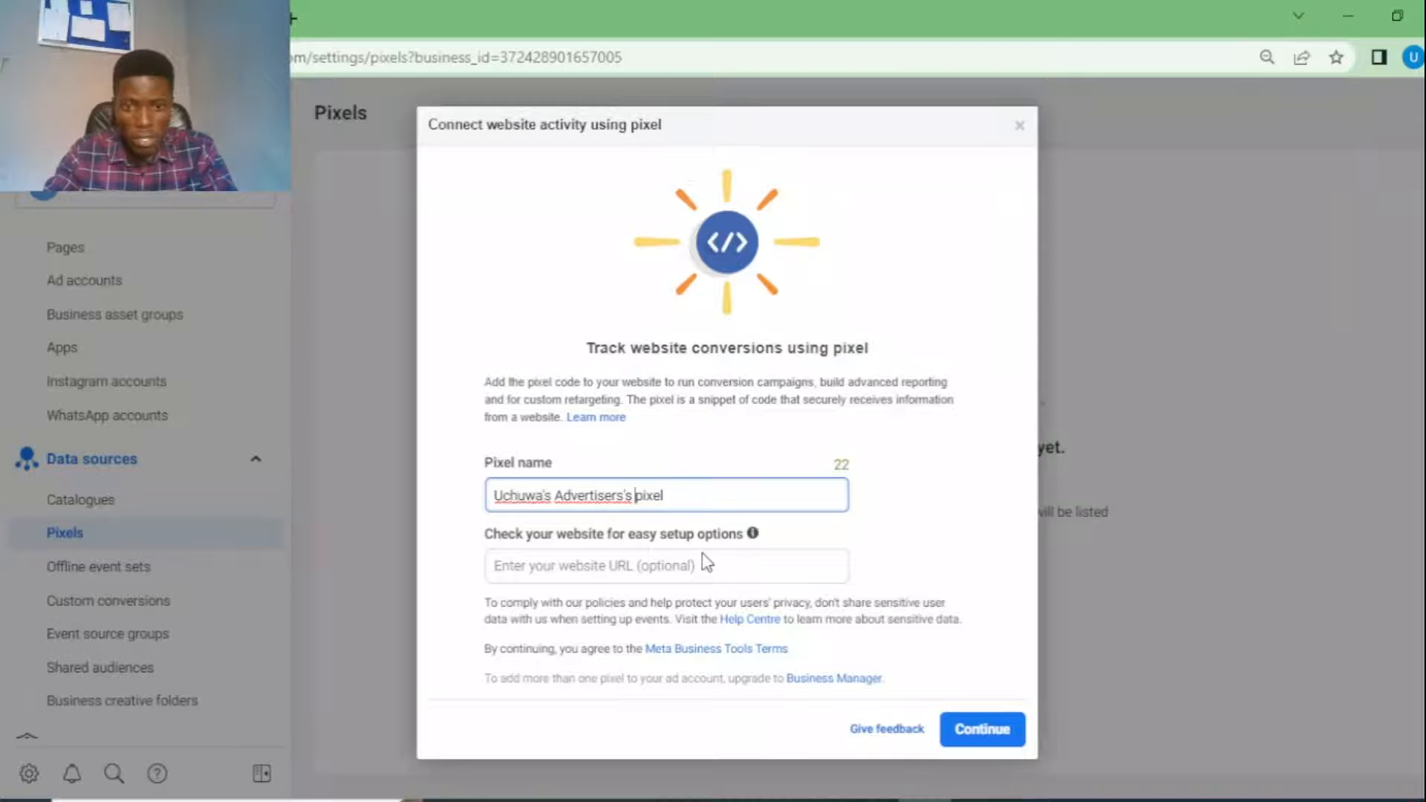
click(821, 476)
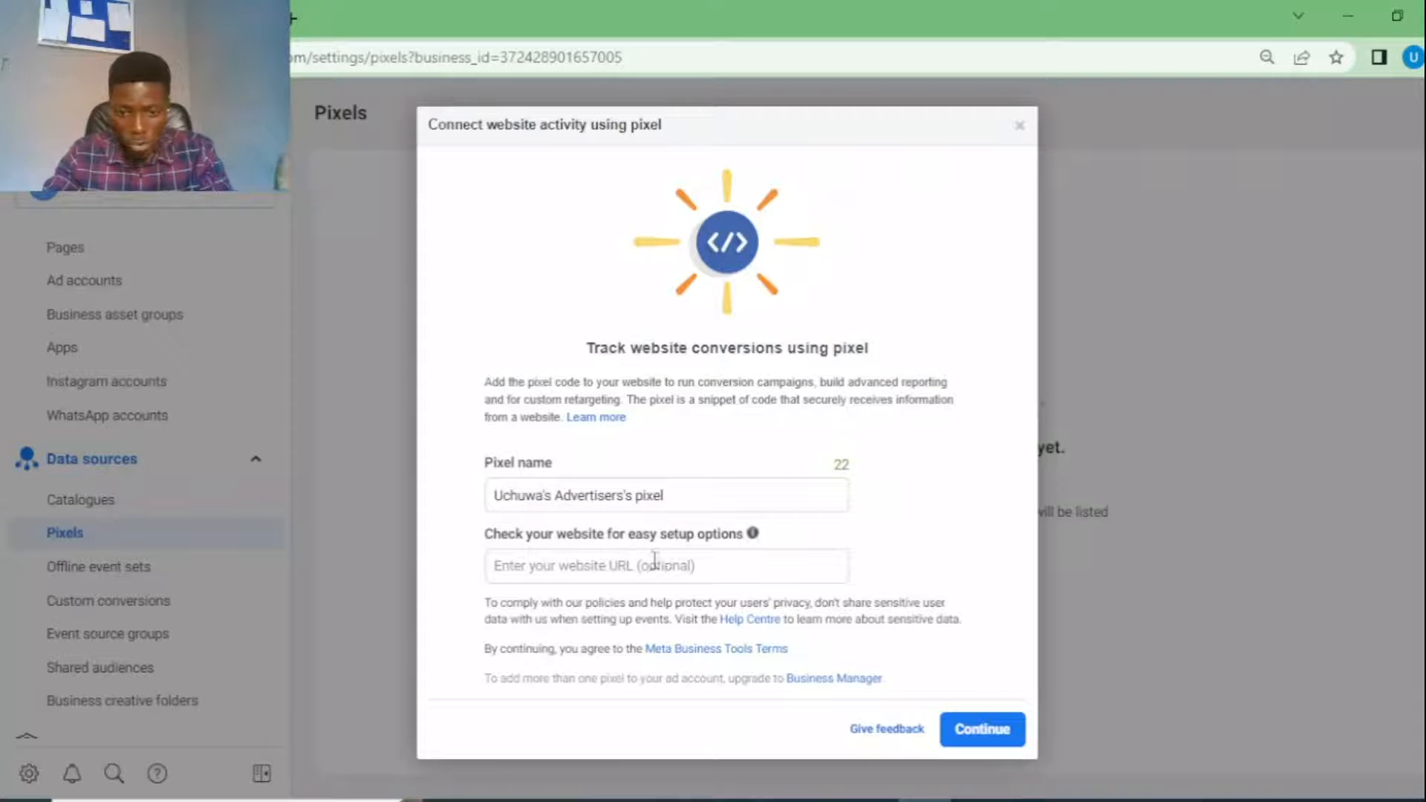
click(981, 731)
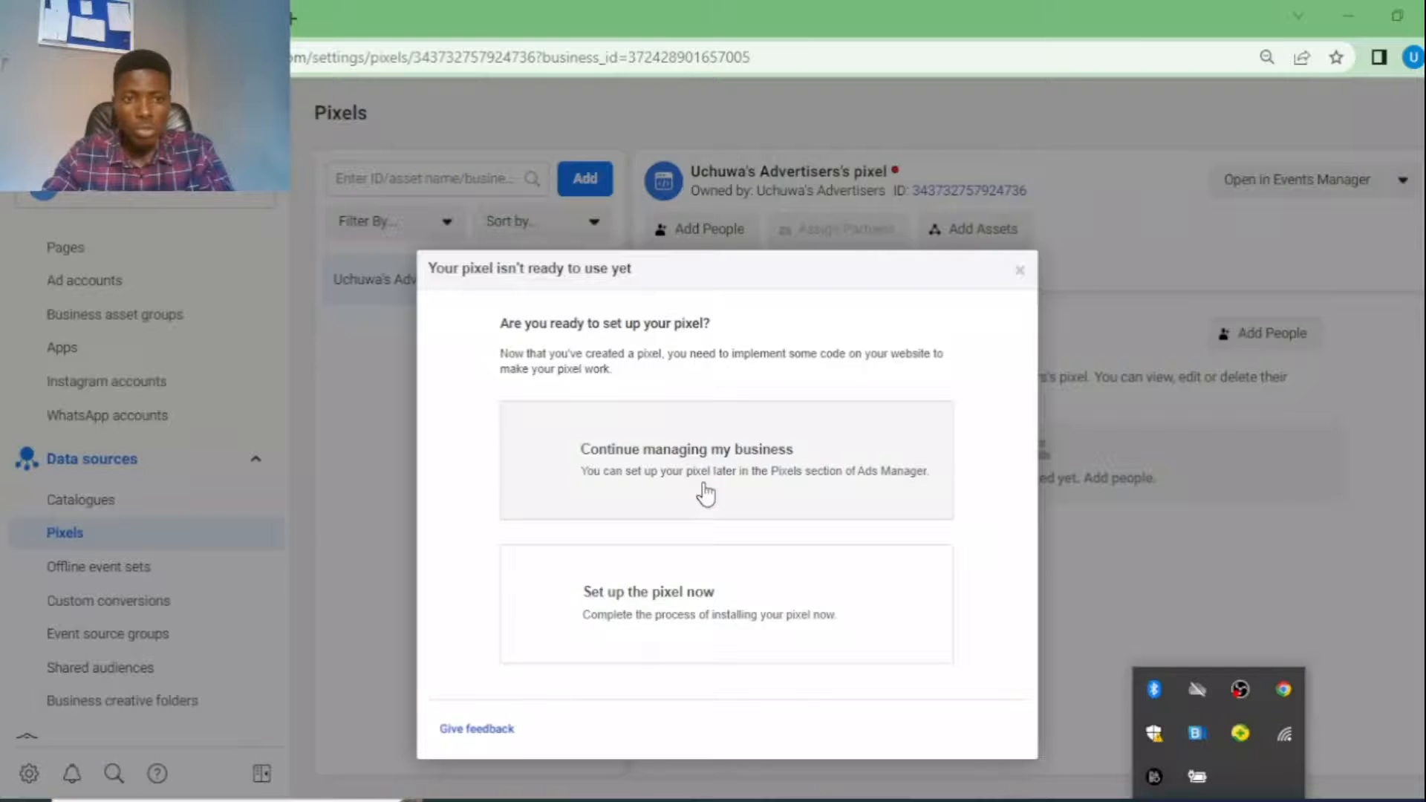
click(790, 469)
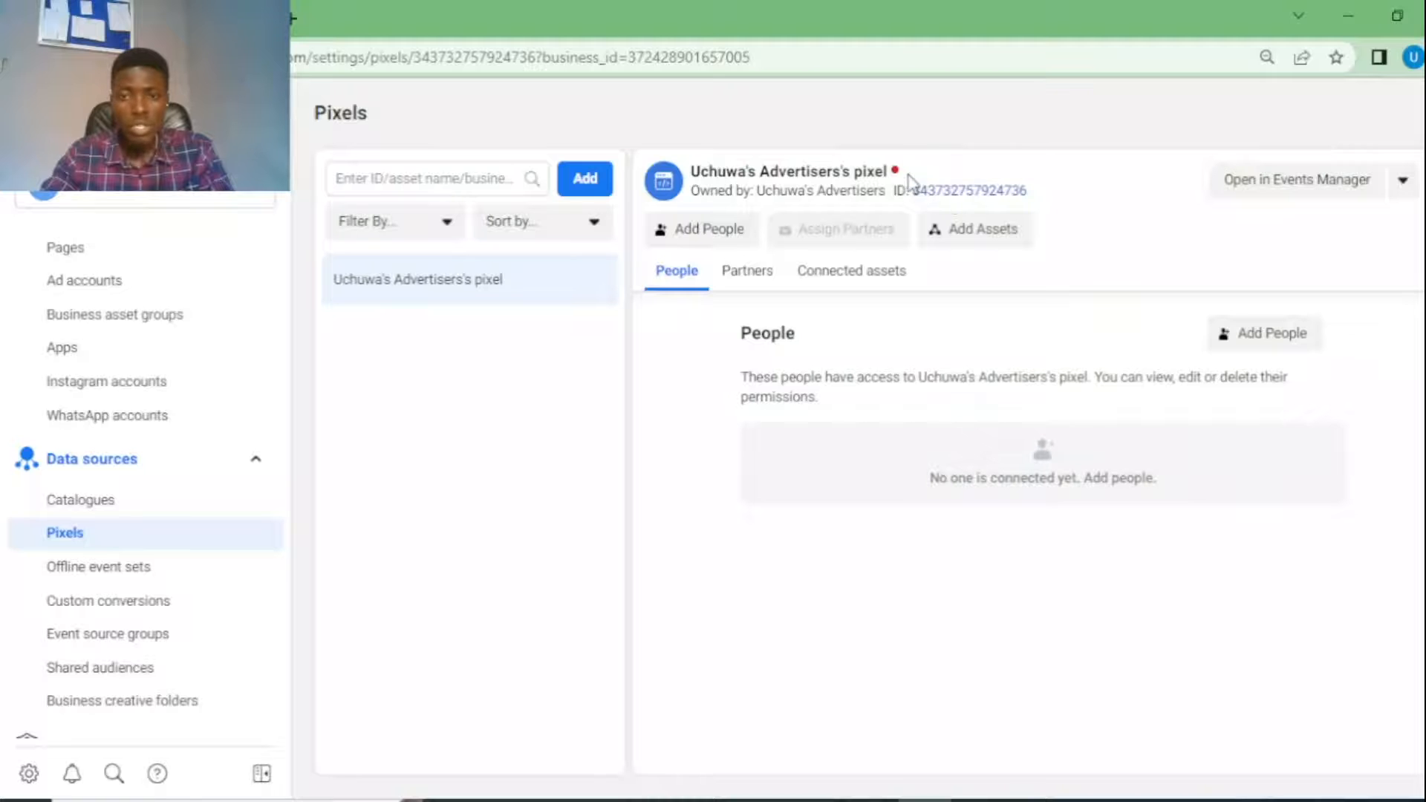
- Check the new pixel's status indicator and review the script fields in the WordPress Insert Headers and Footers settings
mouse_move(897, 177)
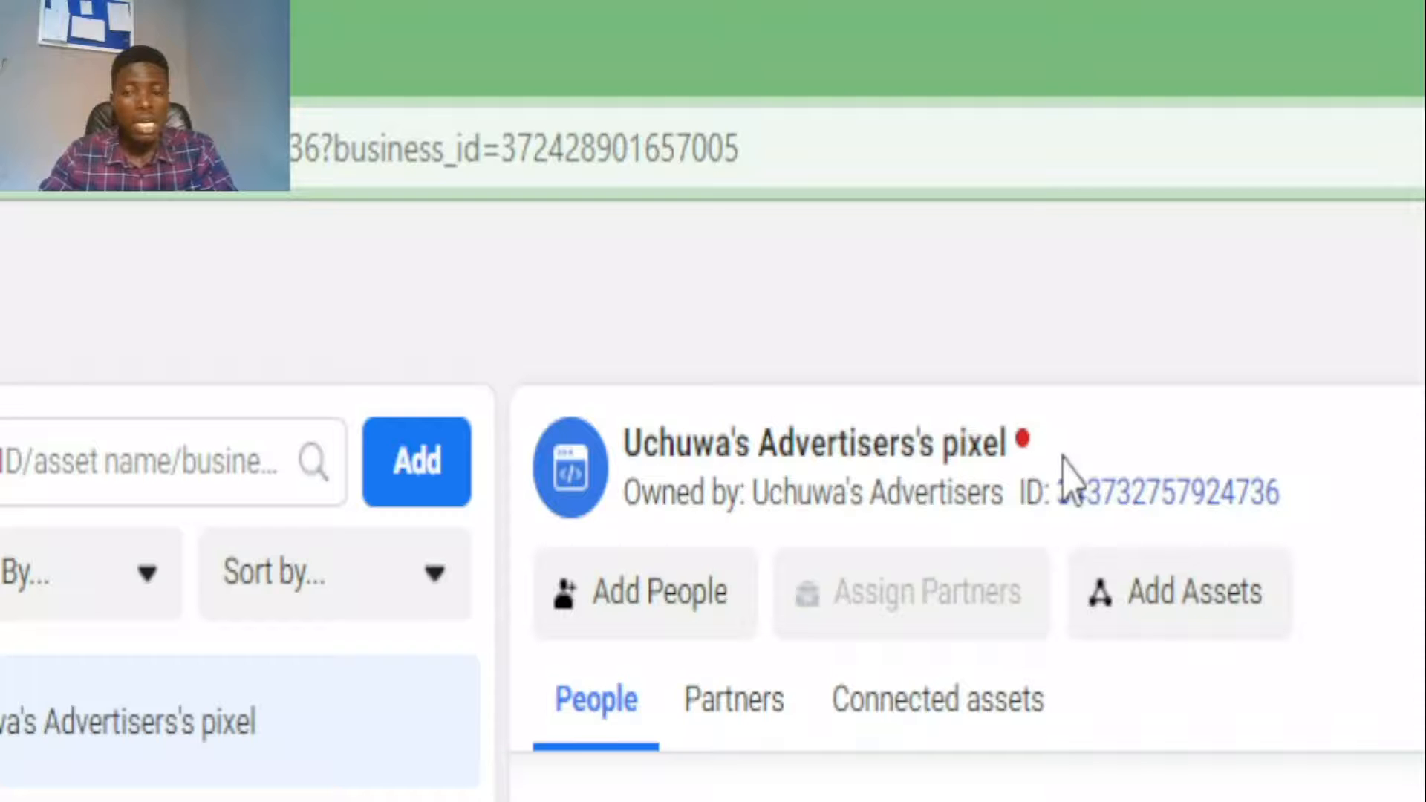
mouse_move(1025, 442)
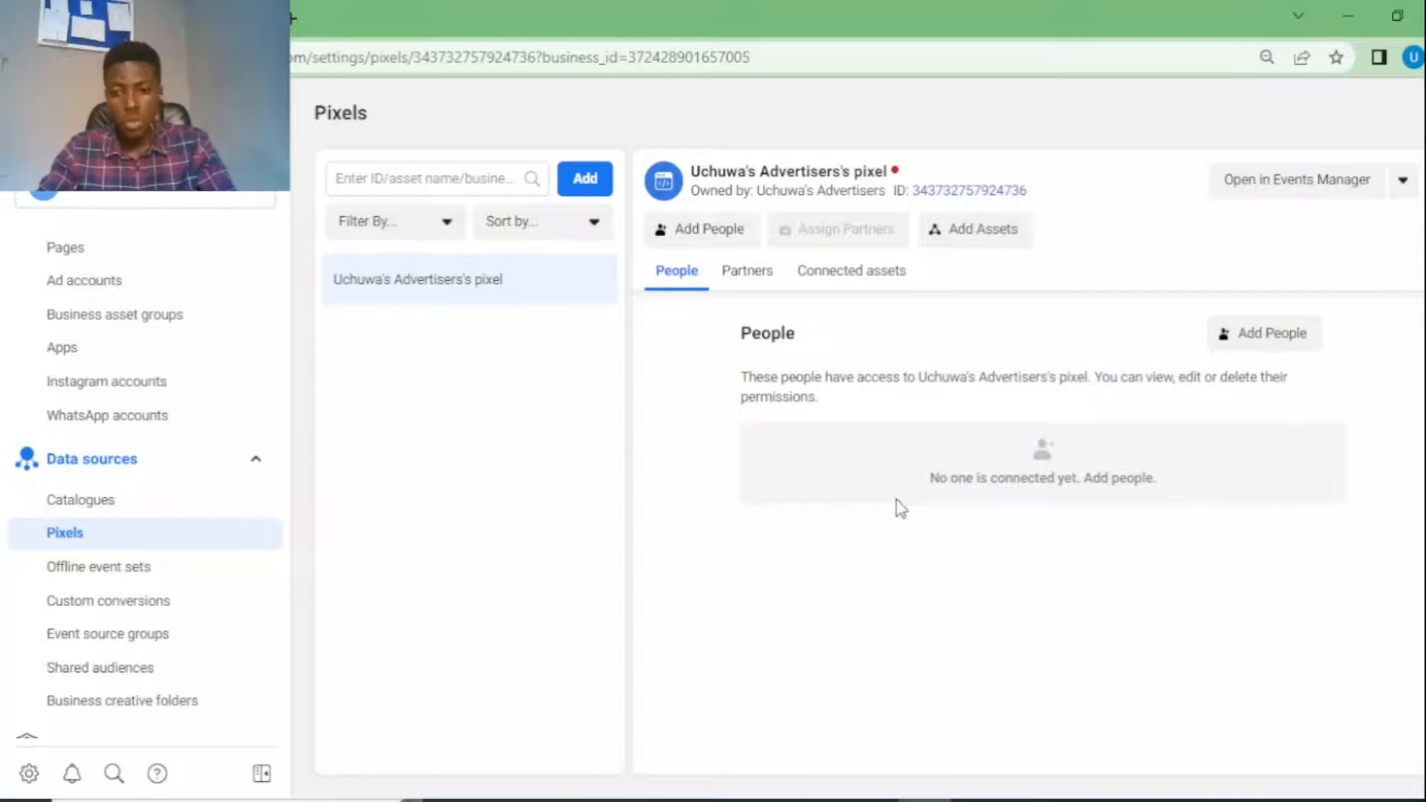
click(872, 801)
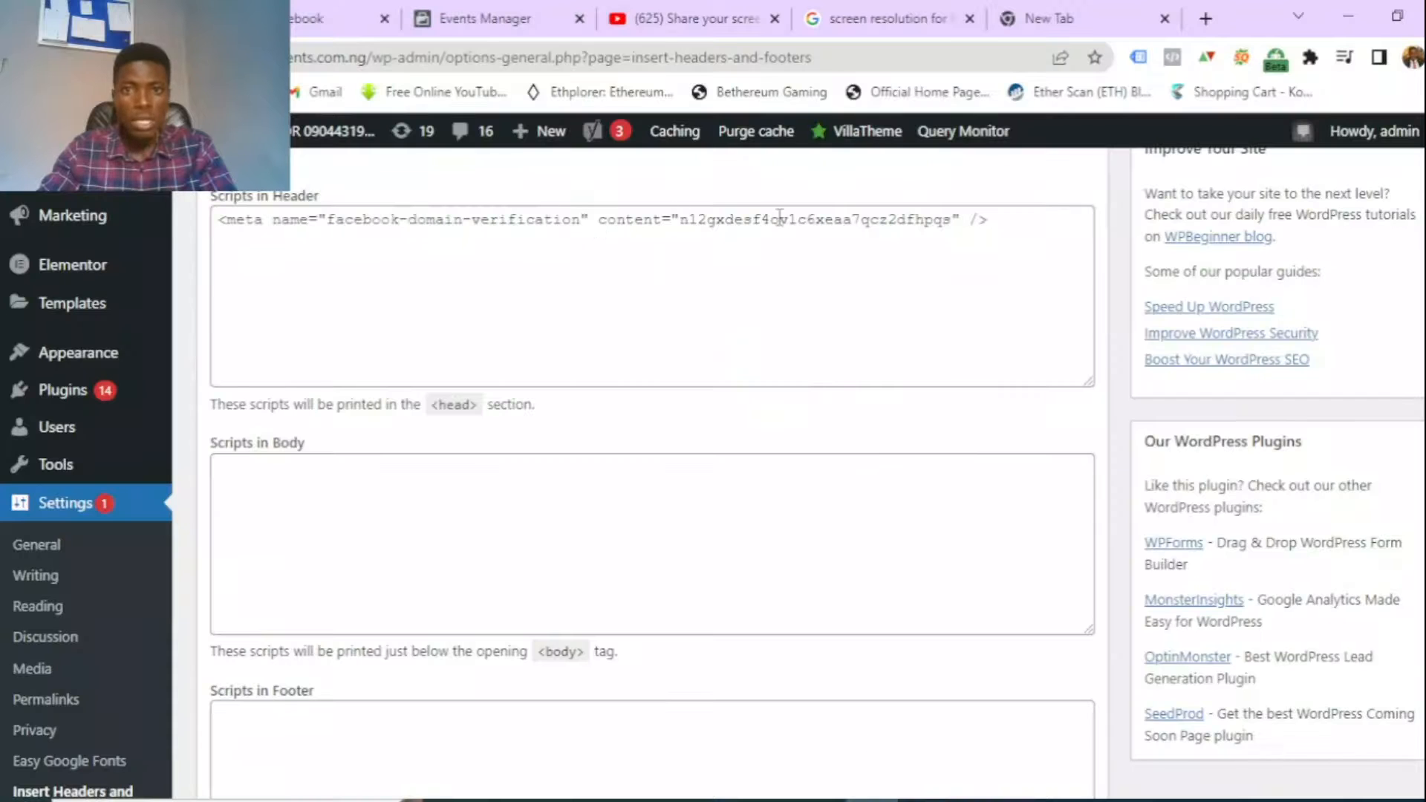
scroll(320, 349, down, 4)
scroll(294, 378, up, 7)
scroll(292, 374, down, 6)
scroll(293, 374, down, 2)
scroll(297, 371, up, 7)
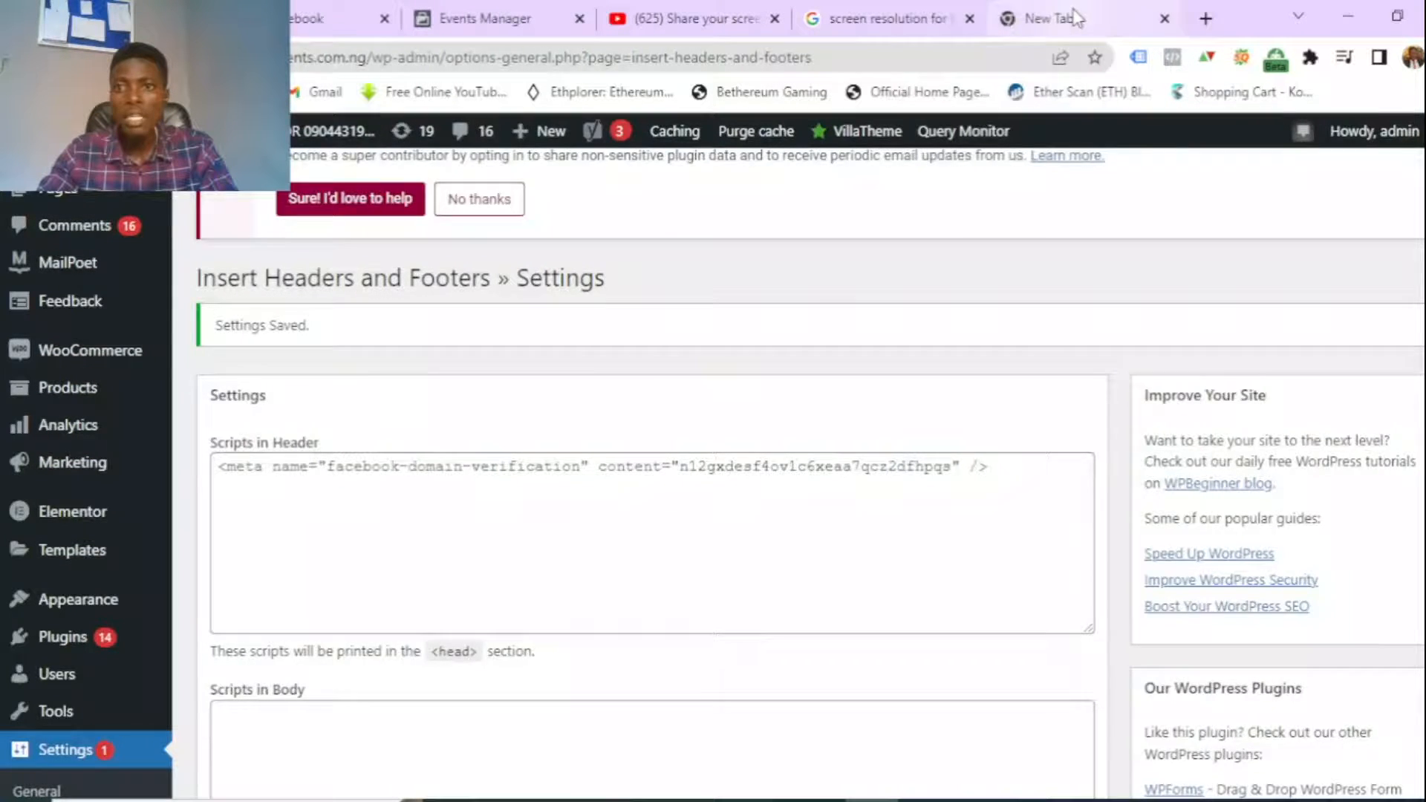
- Replace the empty browser tab with a fresh one and open Google Tag Manager at tagmanager.google.com
click(1037, 26)
click(1164, 20)
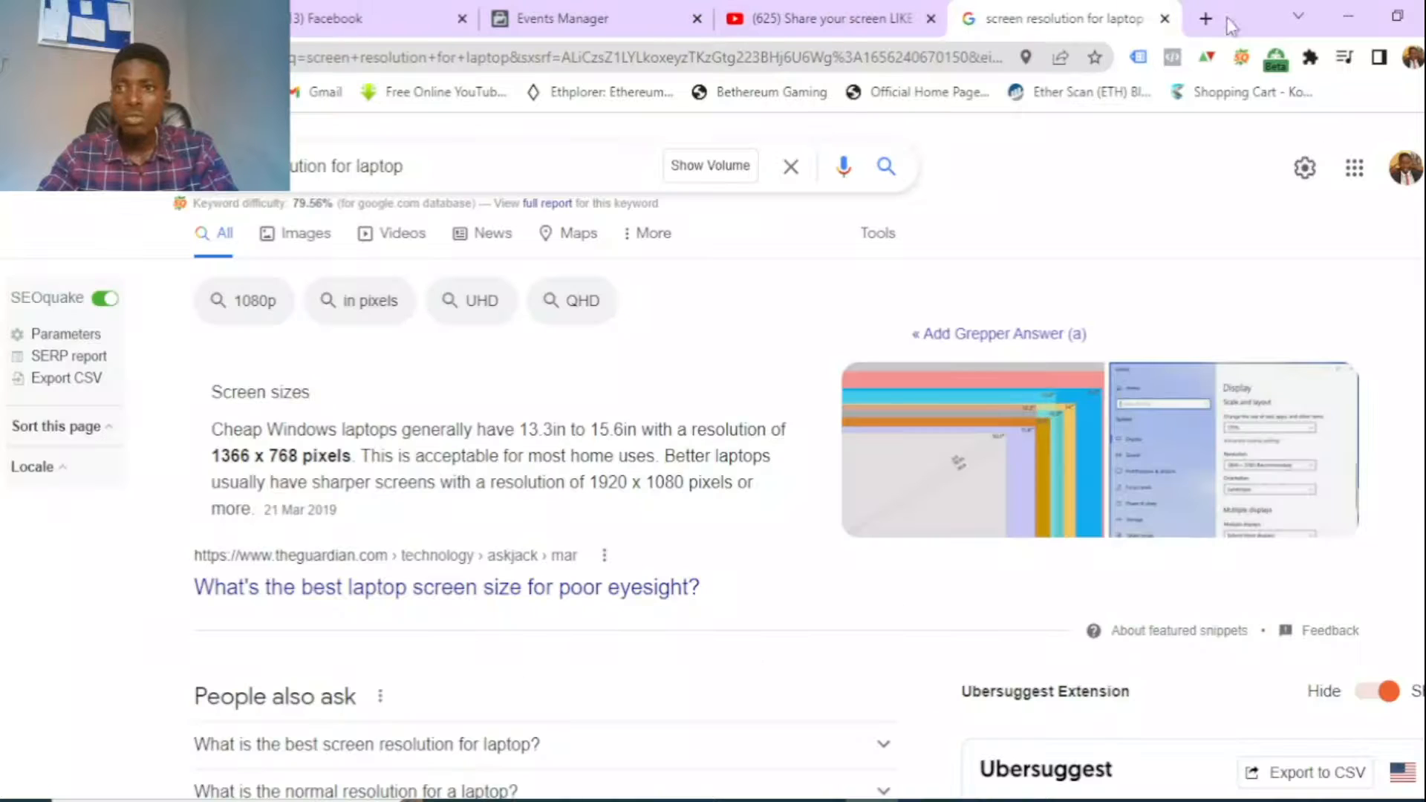
click(1205, 18)
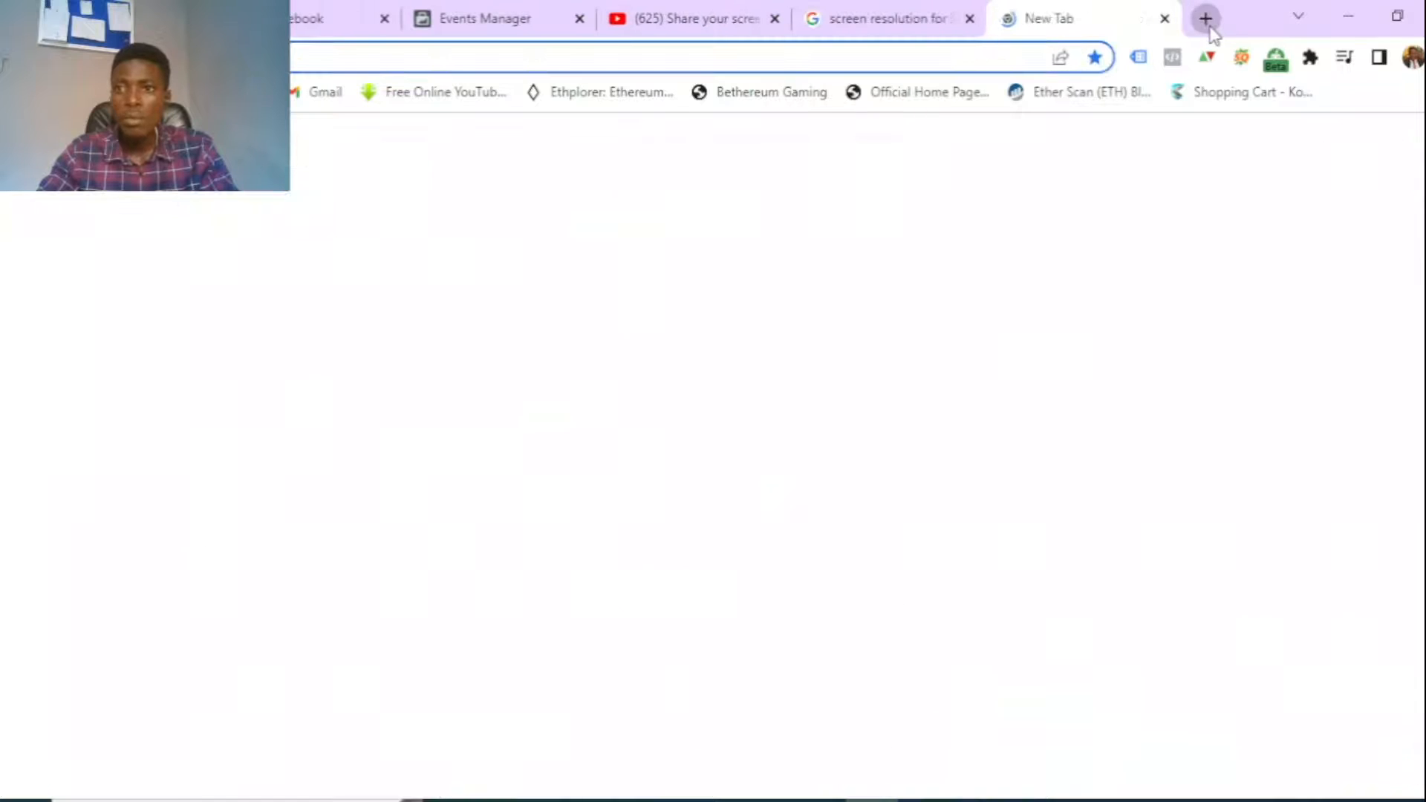
click(939, 61)
text(tagma)
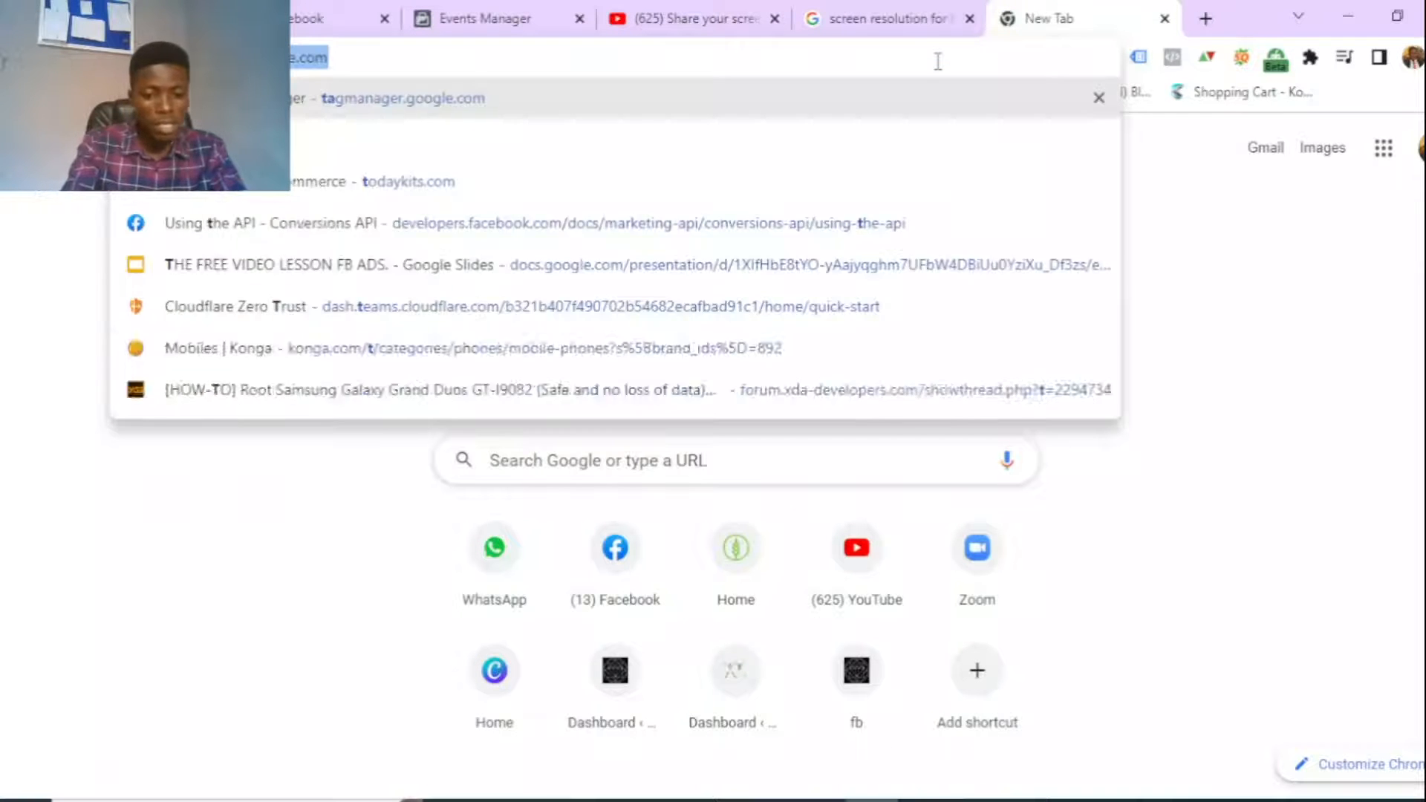
key(Return)
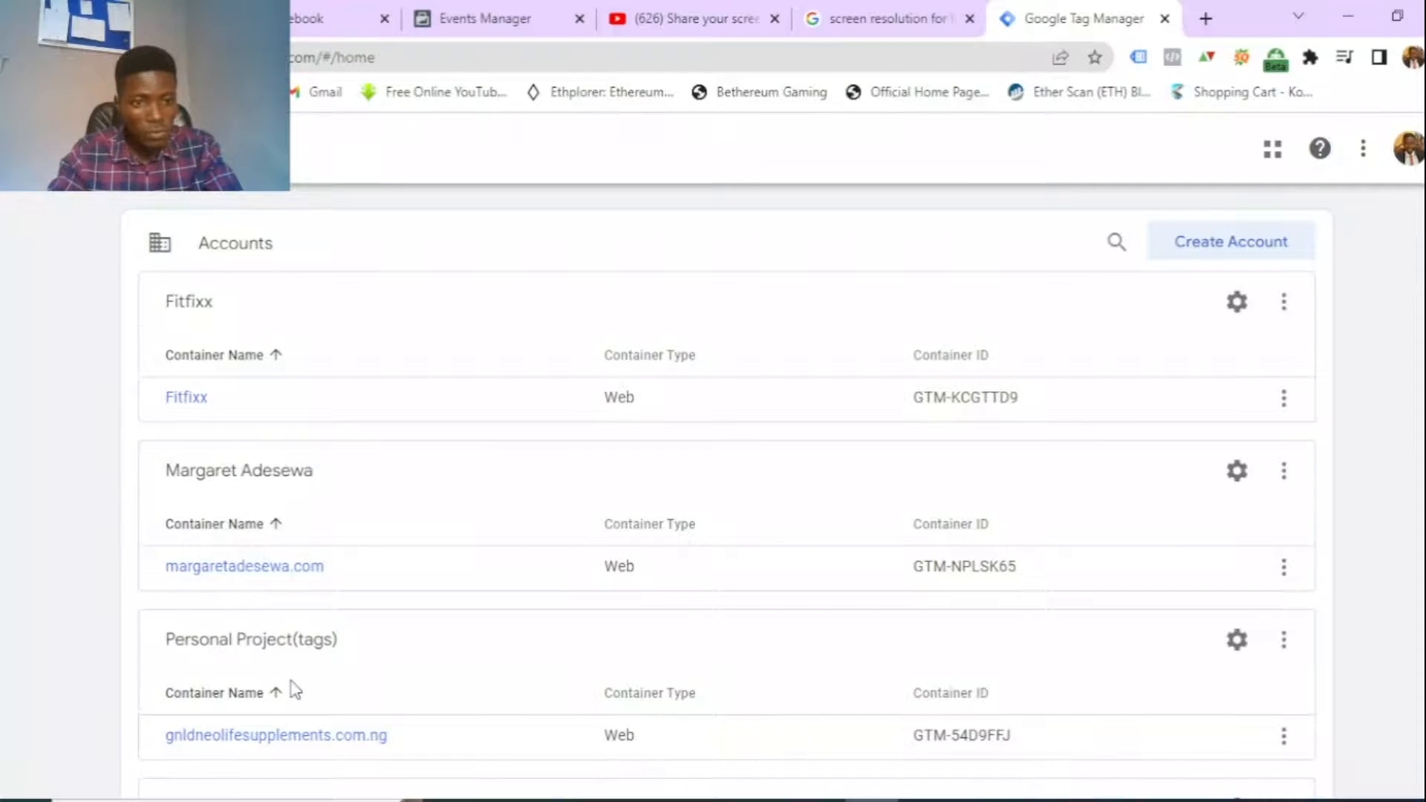
- Open the gnldneolifesupplements.com.ng container in Google Tag Manager and copy the head snippet from its installation code
scroll(291, 691, down, 3)
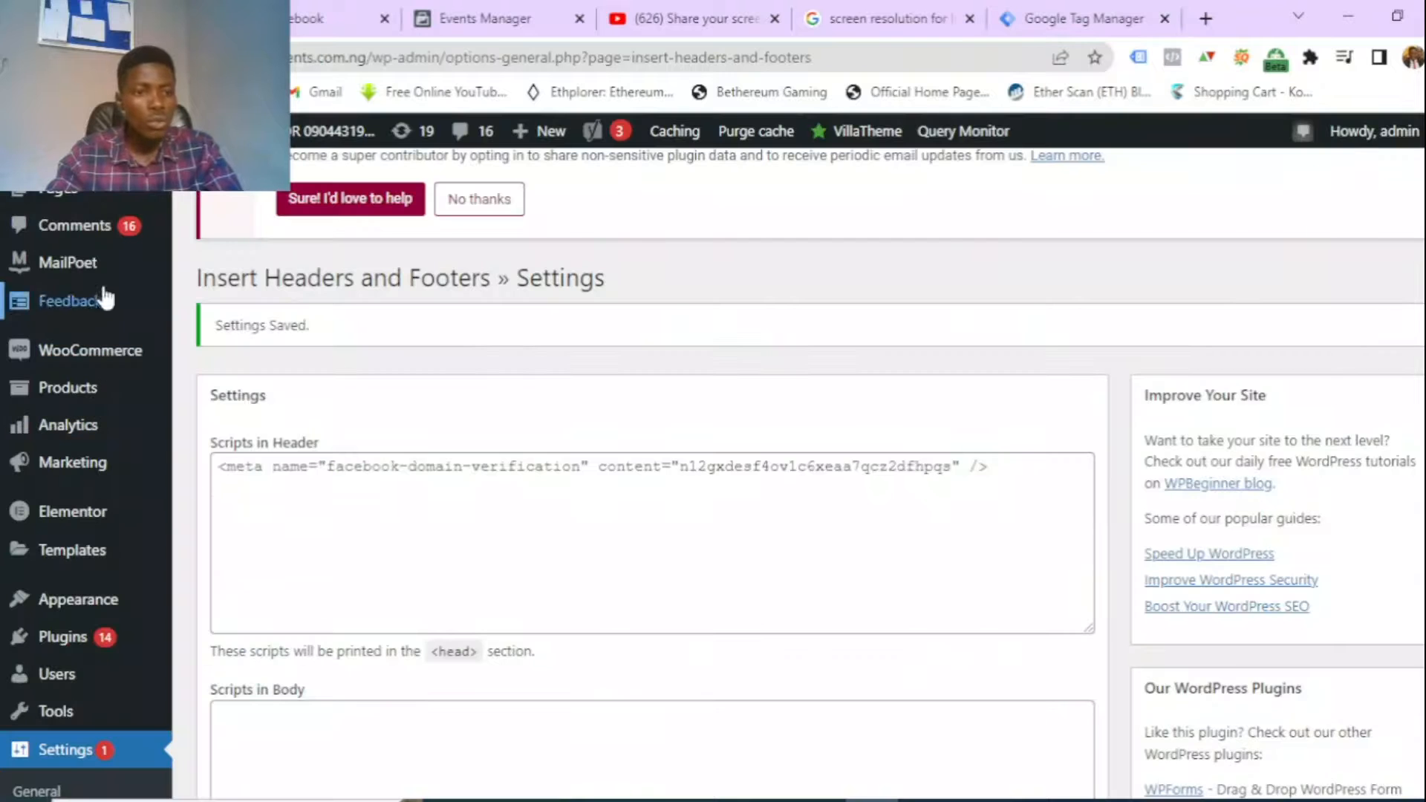
scroll(45, 602, down, 5)
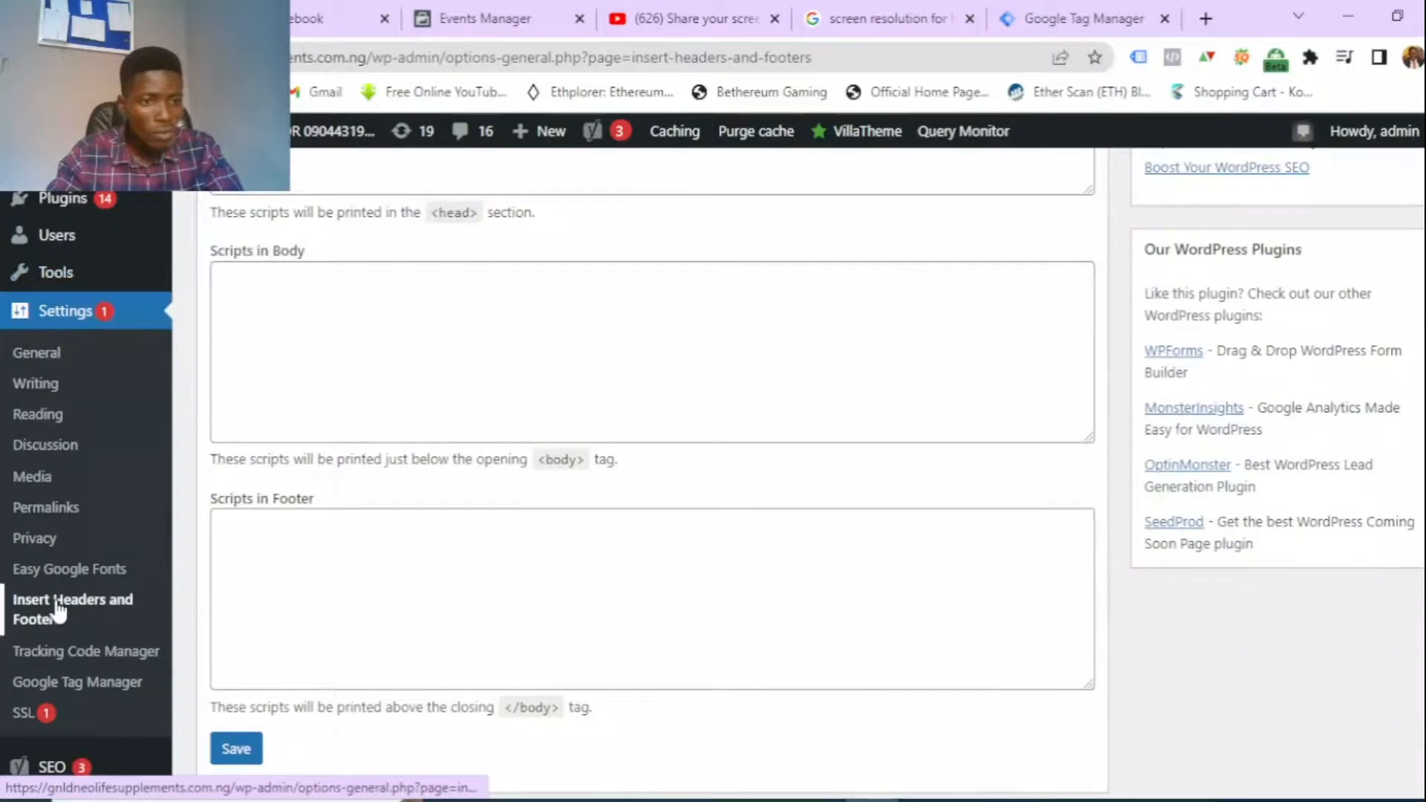
scroll(56, 580, up, 5)
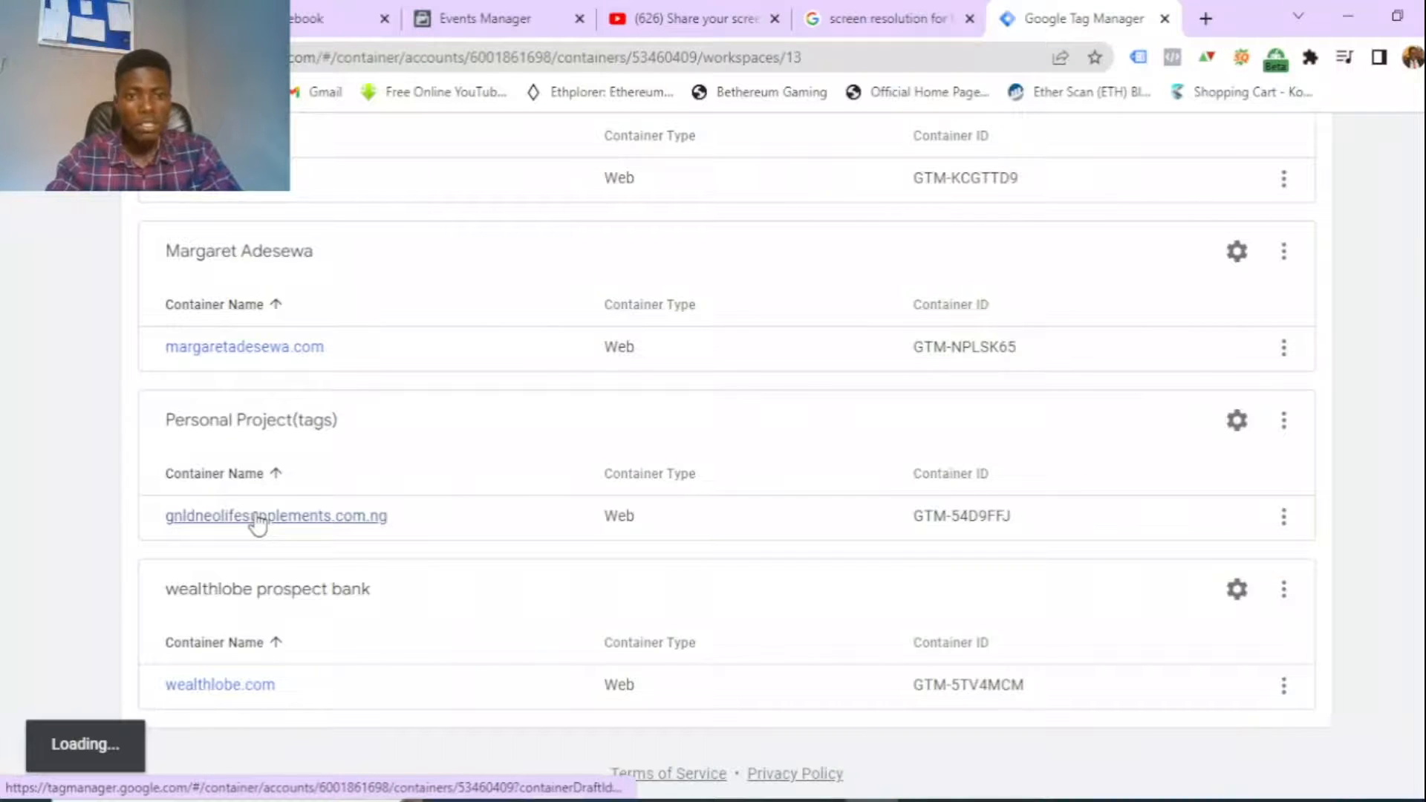
click(382, 526)
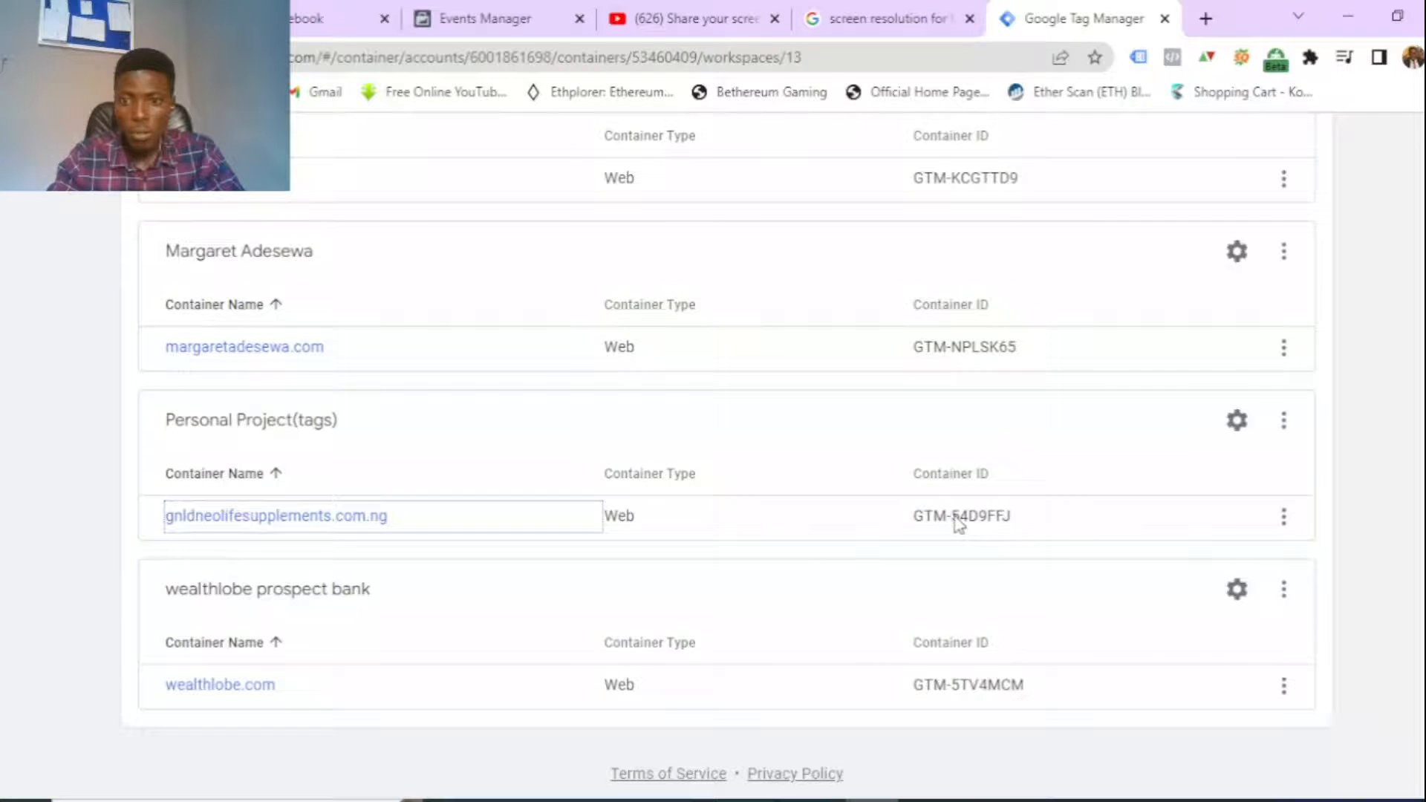
click(1283, 519)
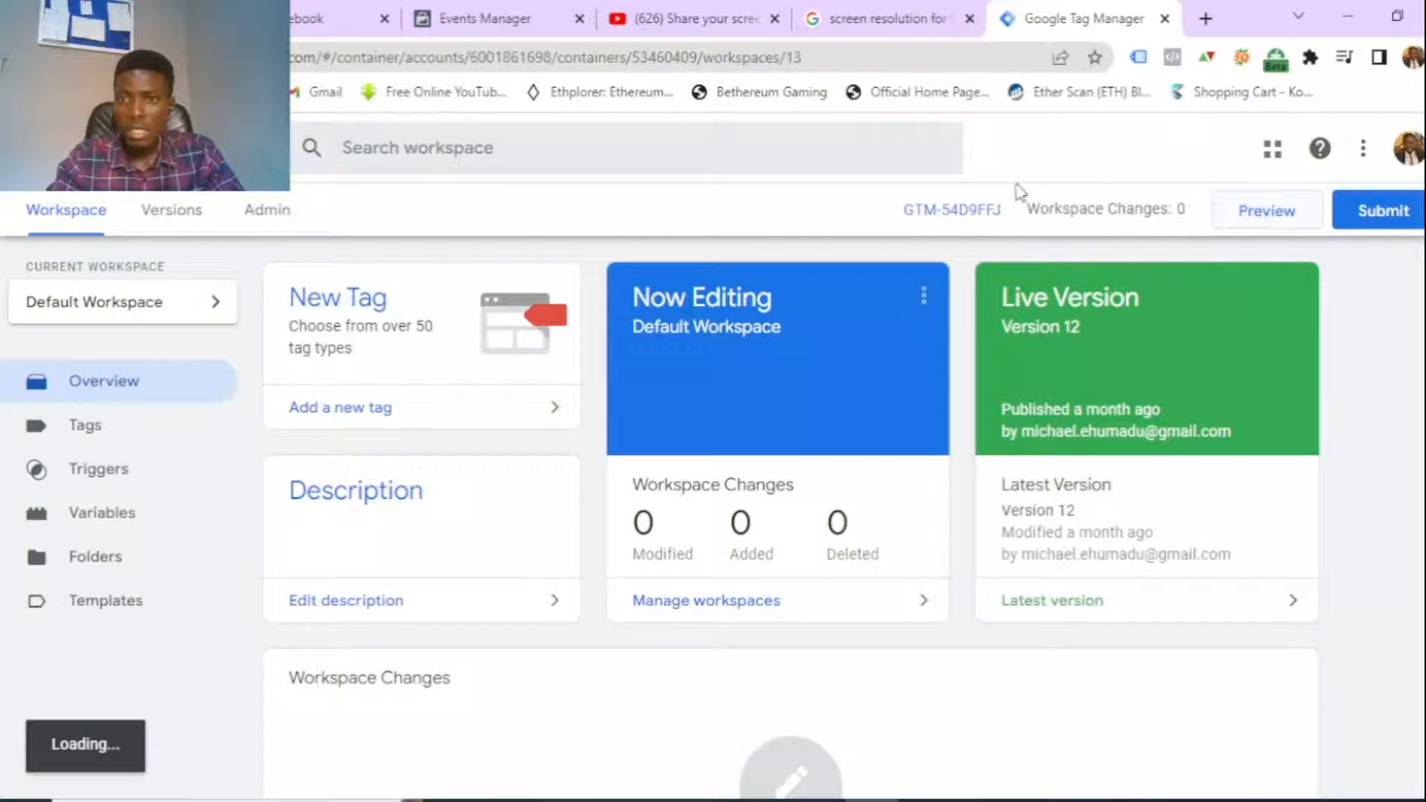
click(970, 211)
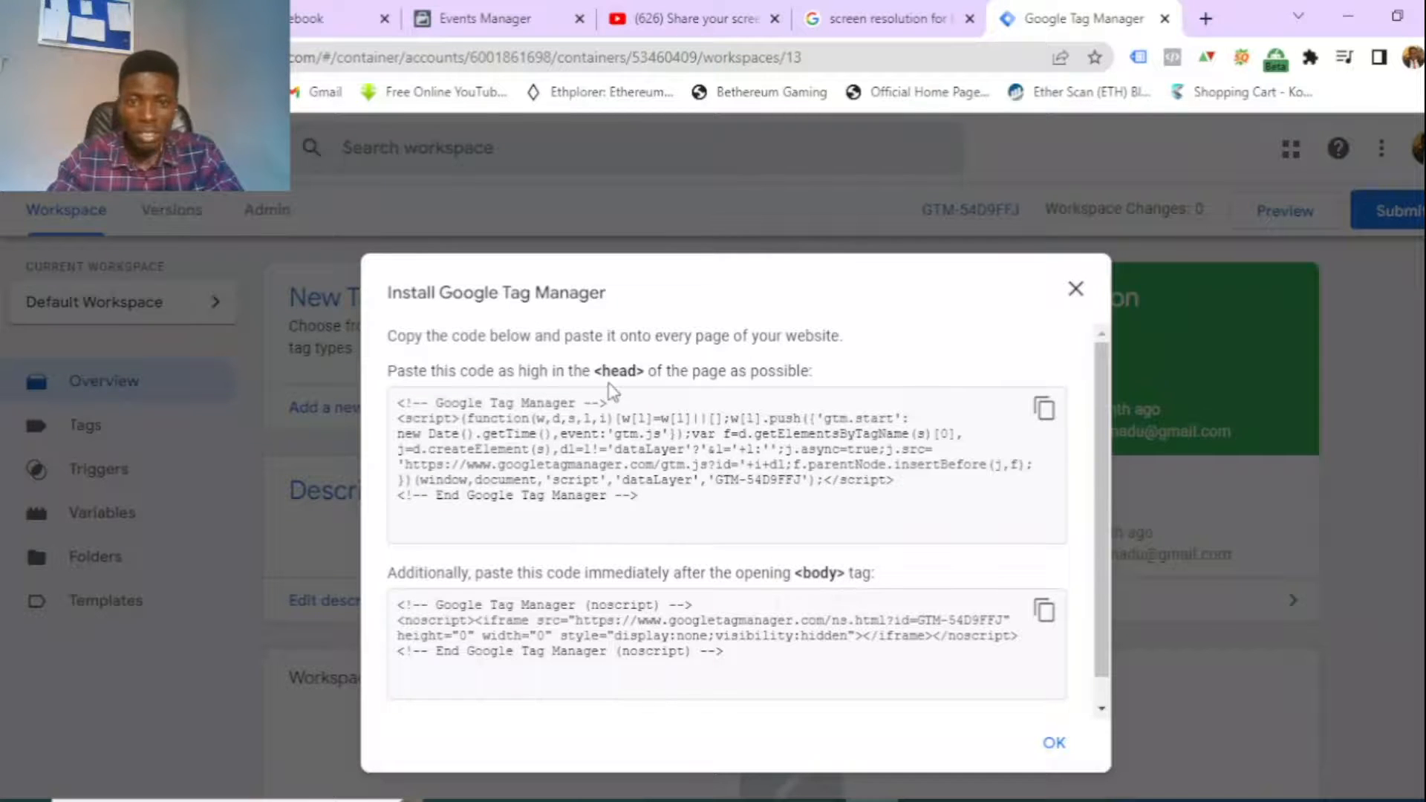
click(1045, 412)
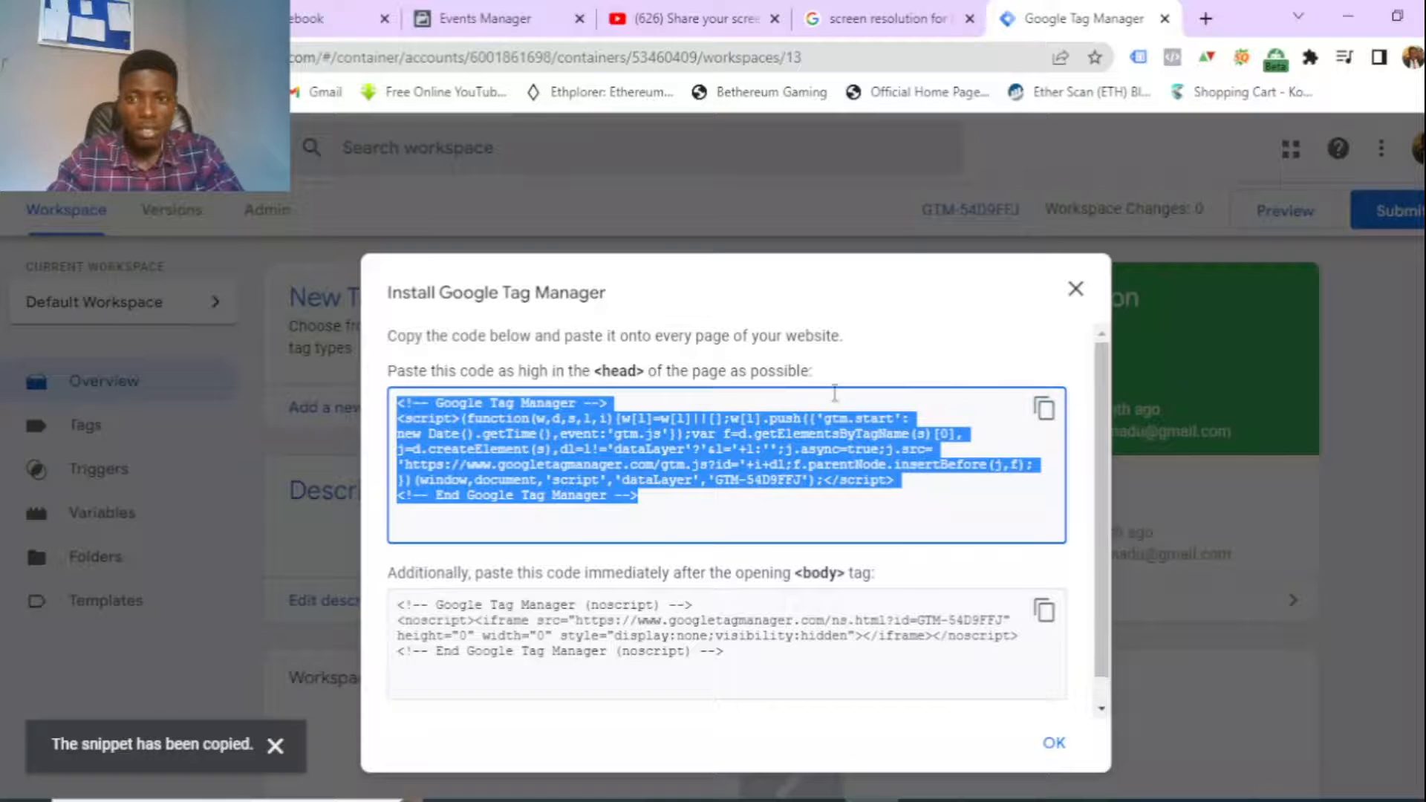
- Return to the WordPress admin and open the Insert Headers and Footers settings page
click(108, 18)
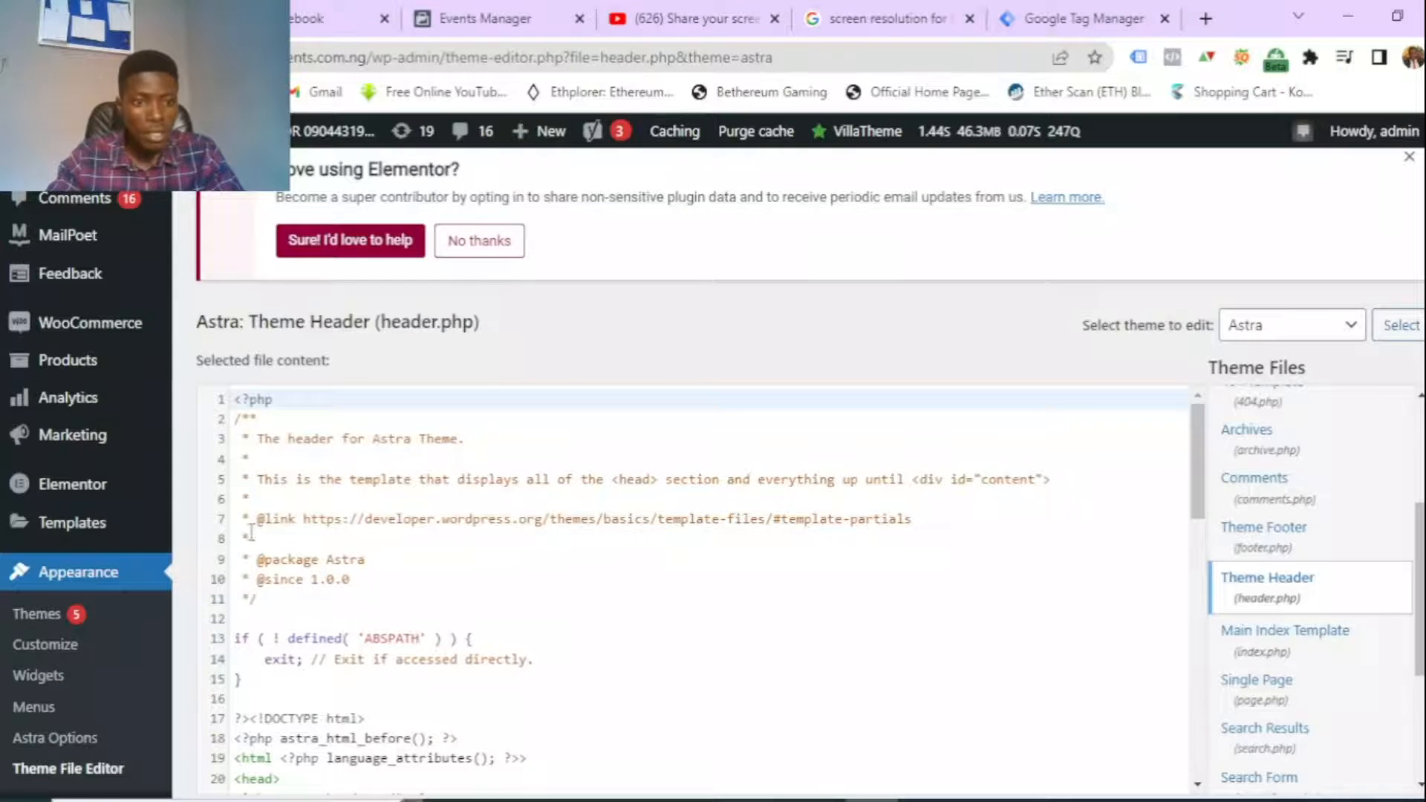
scroll(34, 632, down, 4)
mouse_move(50, 566)
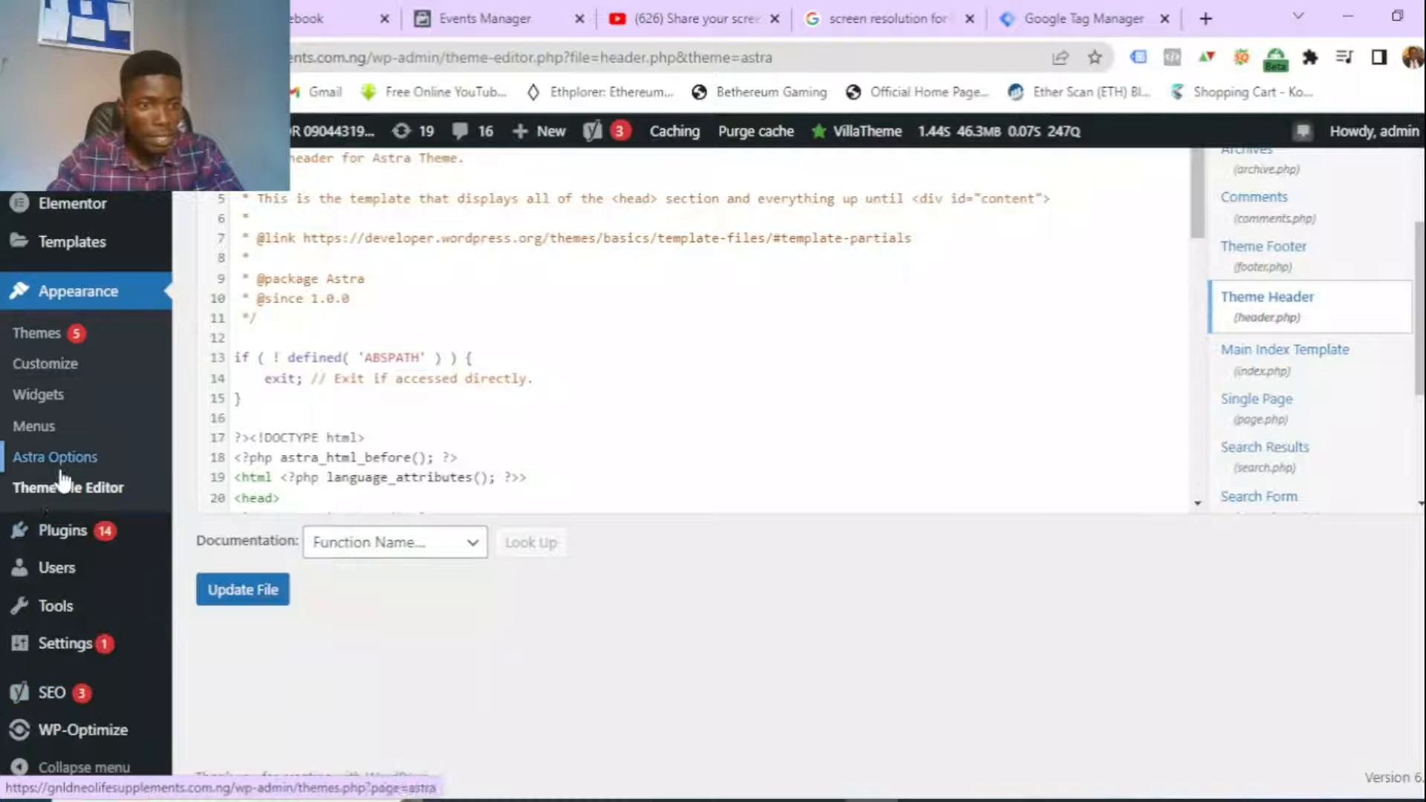
scroll(67, 669, up, 2)
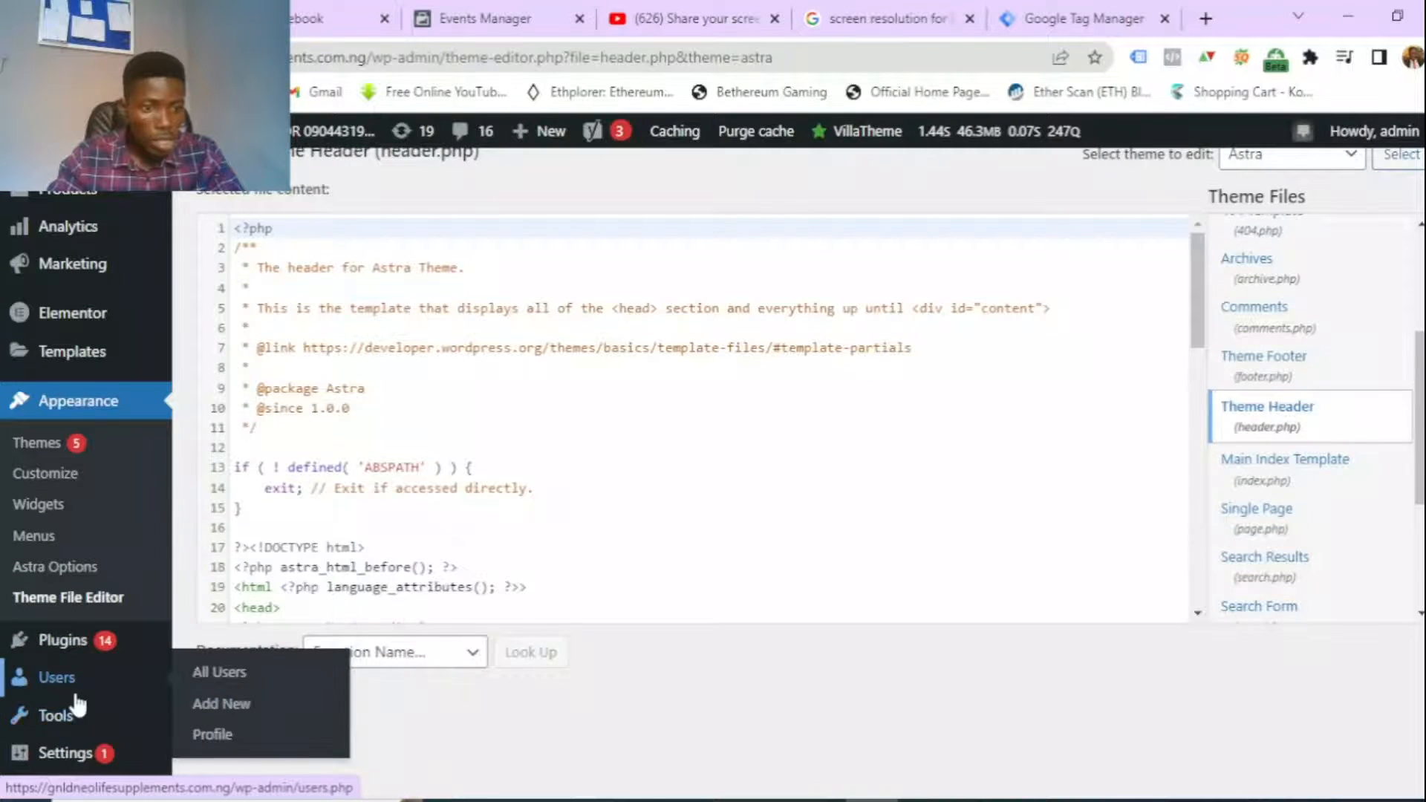
click(78, 706)
mouse_move(74, 643)
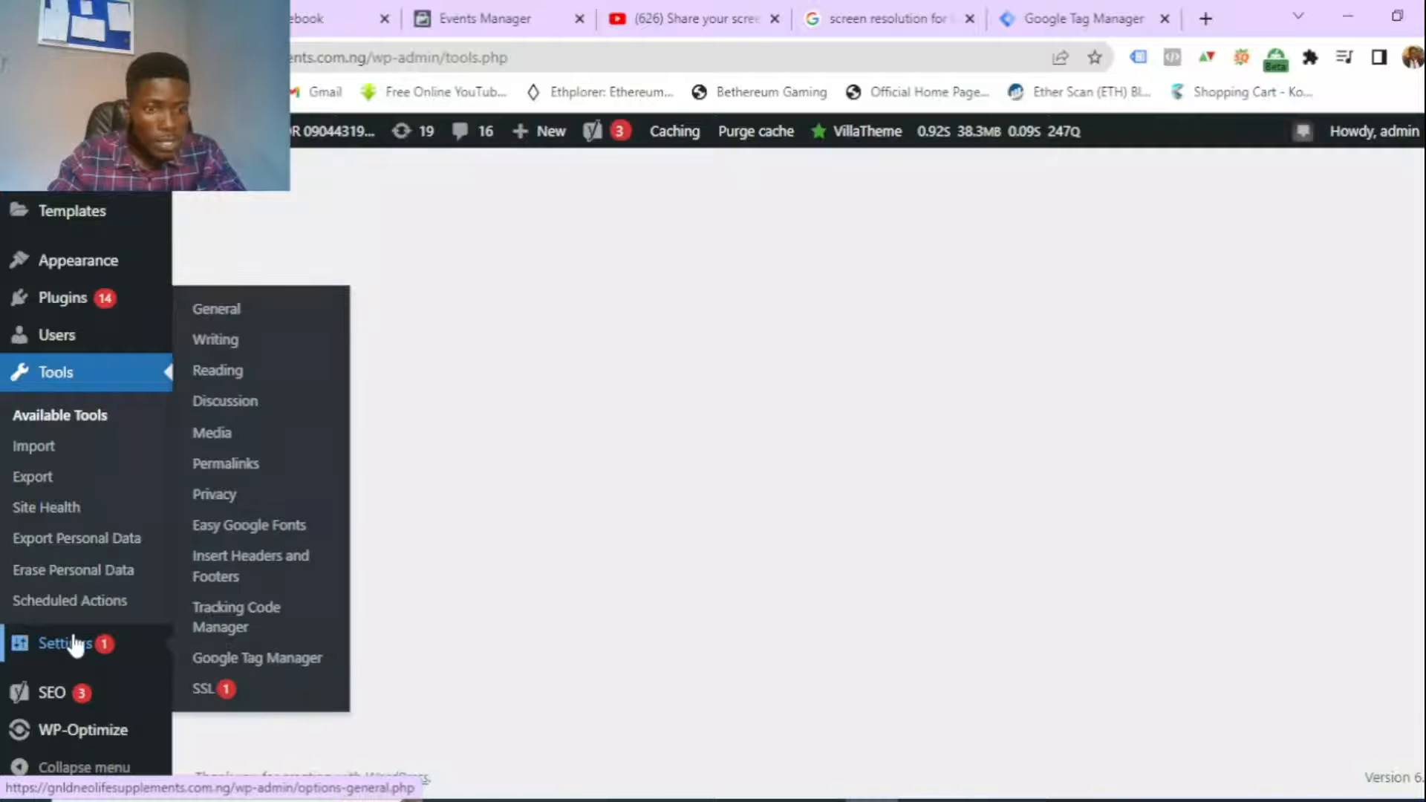
click(225, 576)
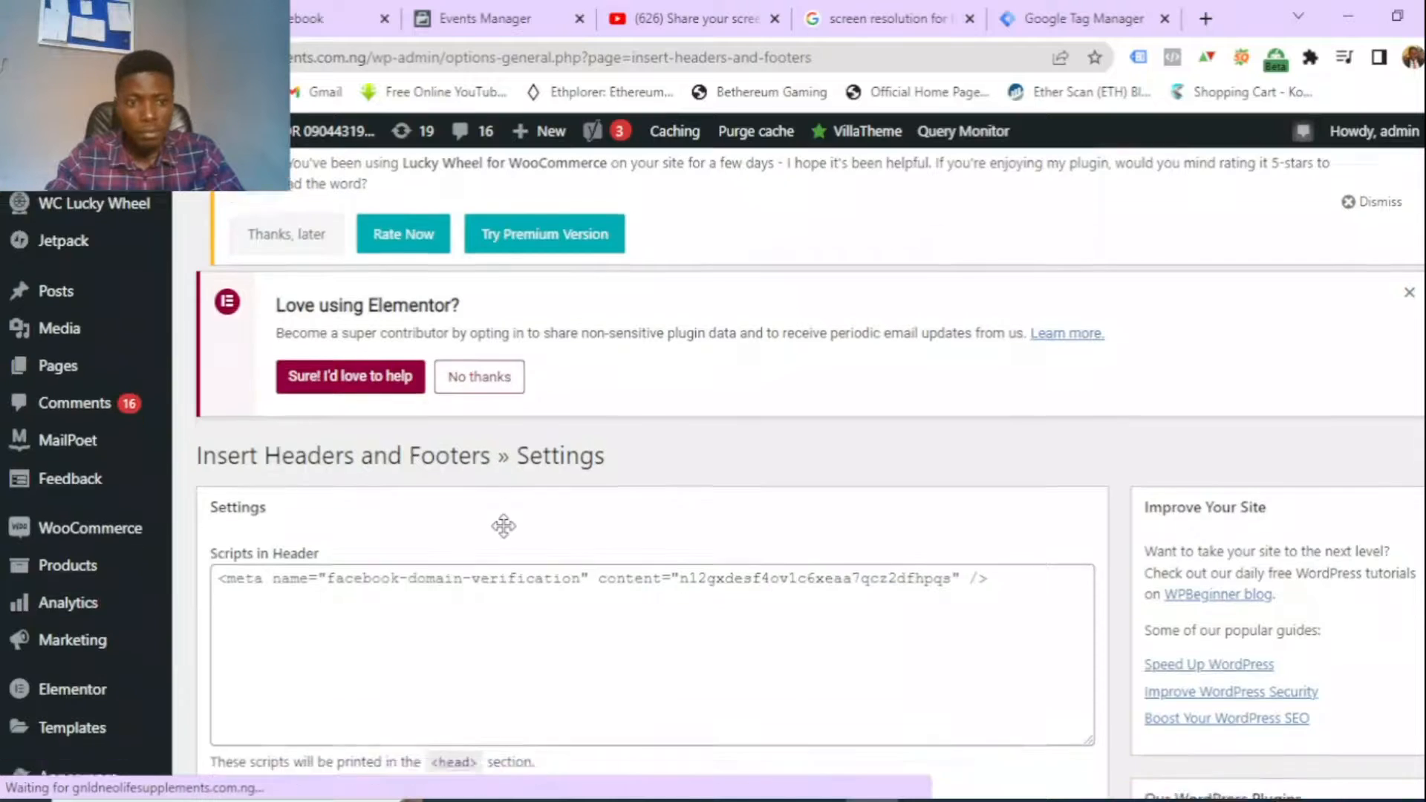
- Paste the Google Tag Manager head snippet on a new line below the Facebook verification meta tag in Scripts in Header
scroll(317, 339, down, 4)
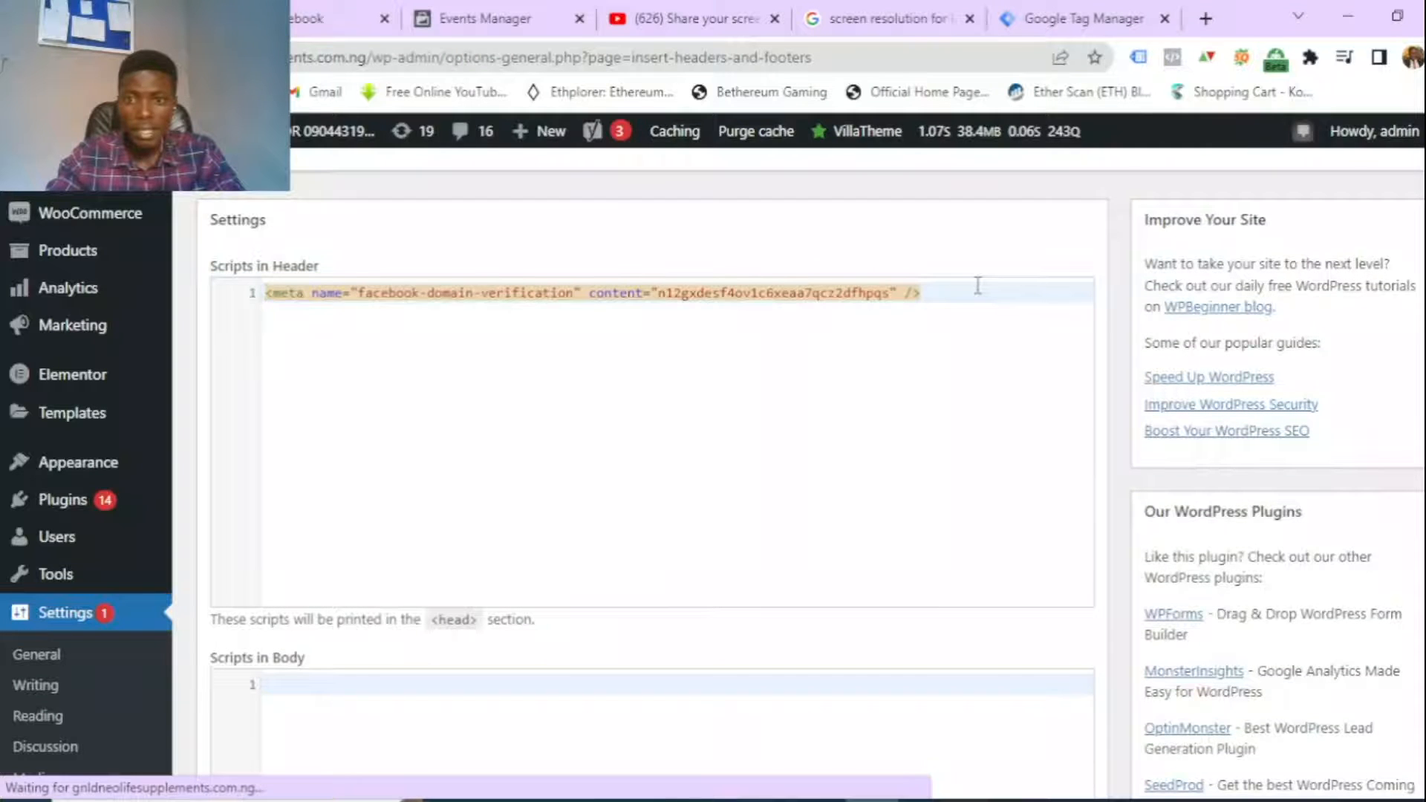
key(Return)
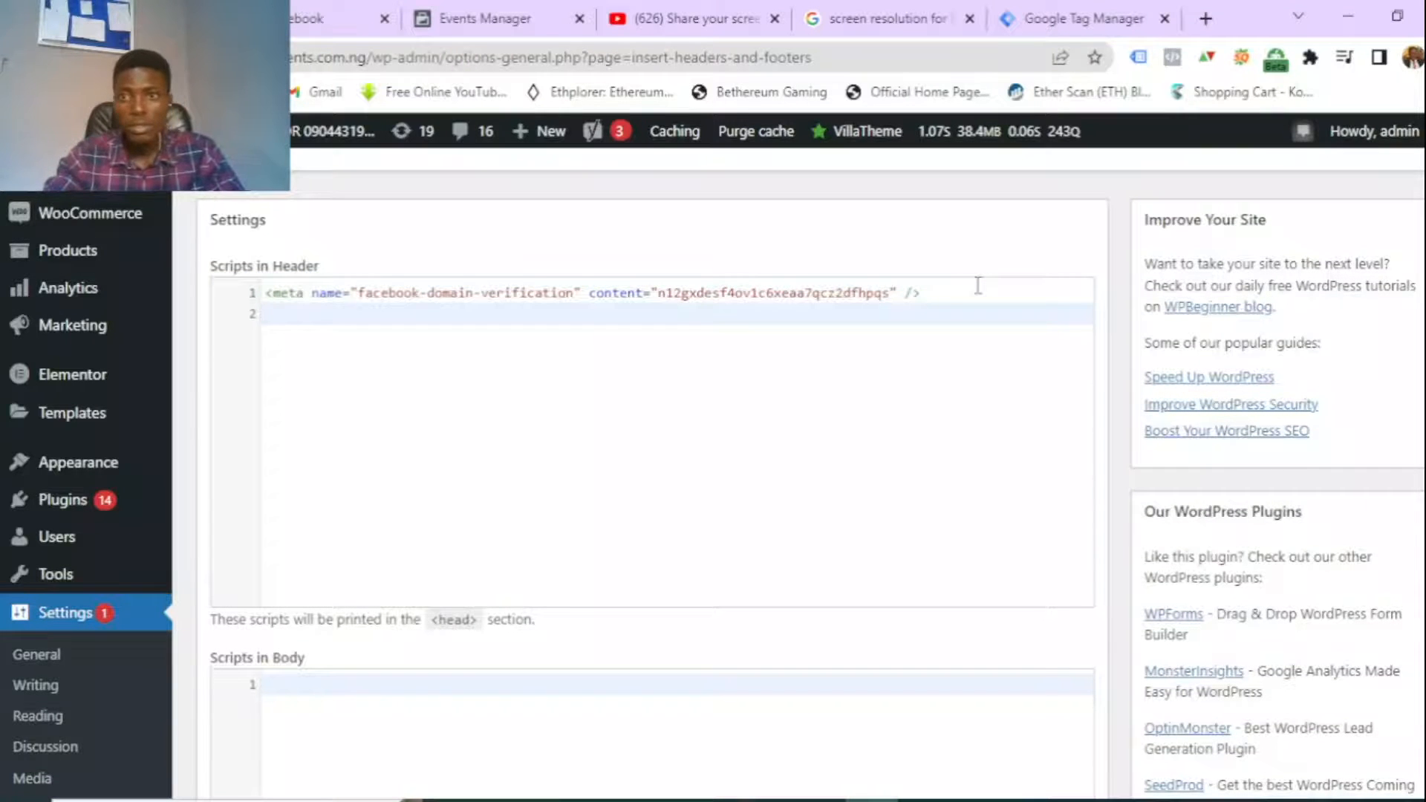
click(1072, 18)
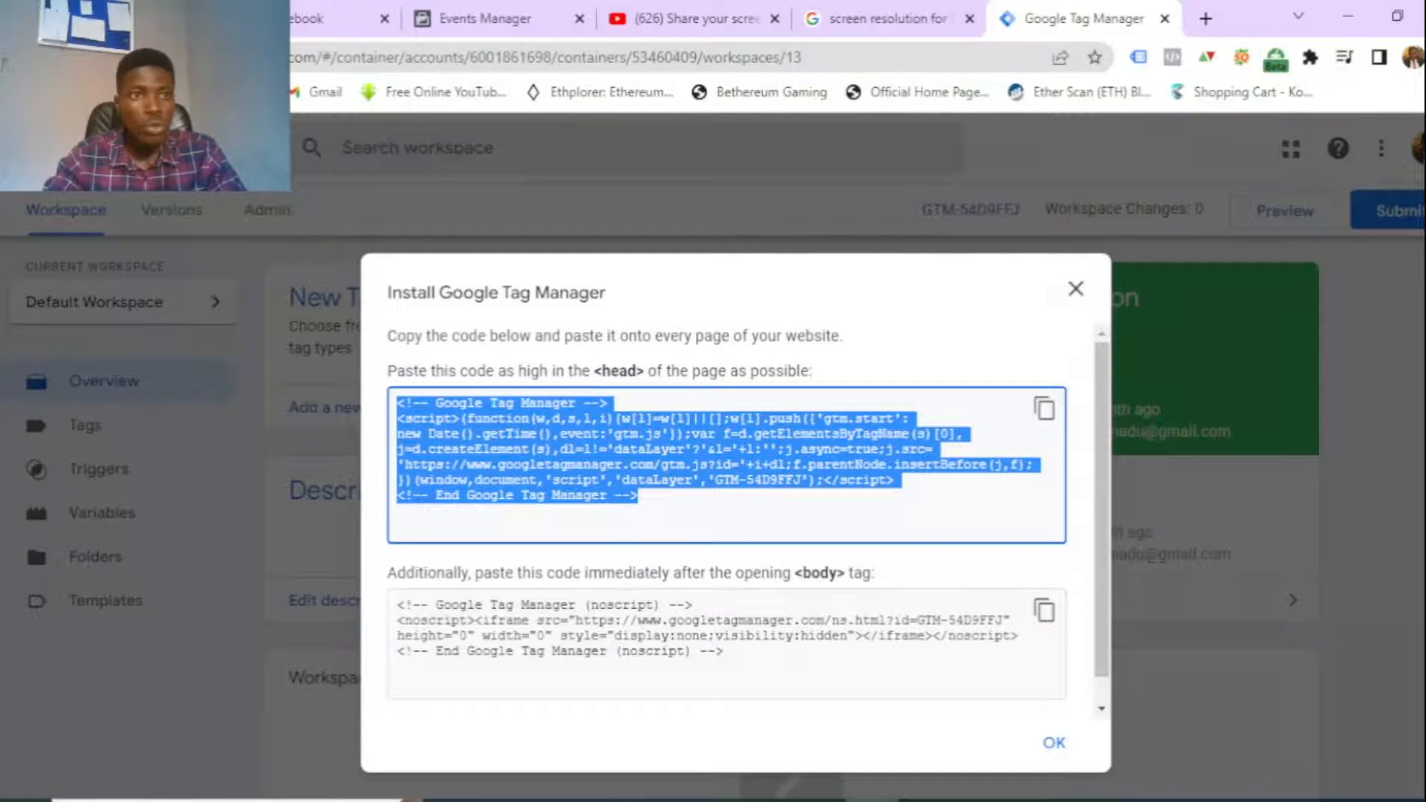
click(119, 18)
click(320, 357)
key(ctrl+v)
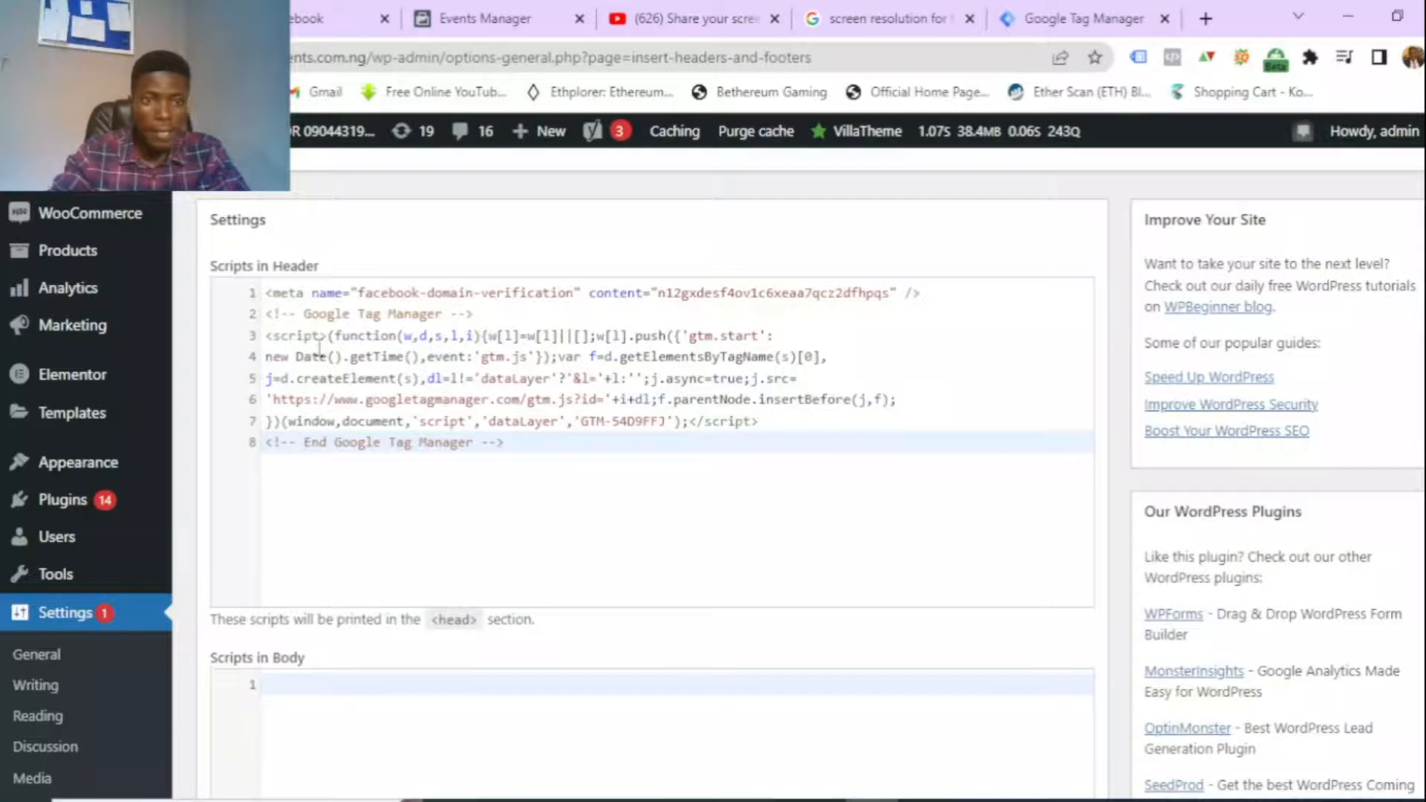
- Copy the Google Tag Manager noscript snippet into Scripts in Body, save the settings and check both script fields
click(1081, 18)
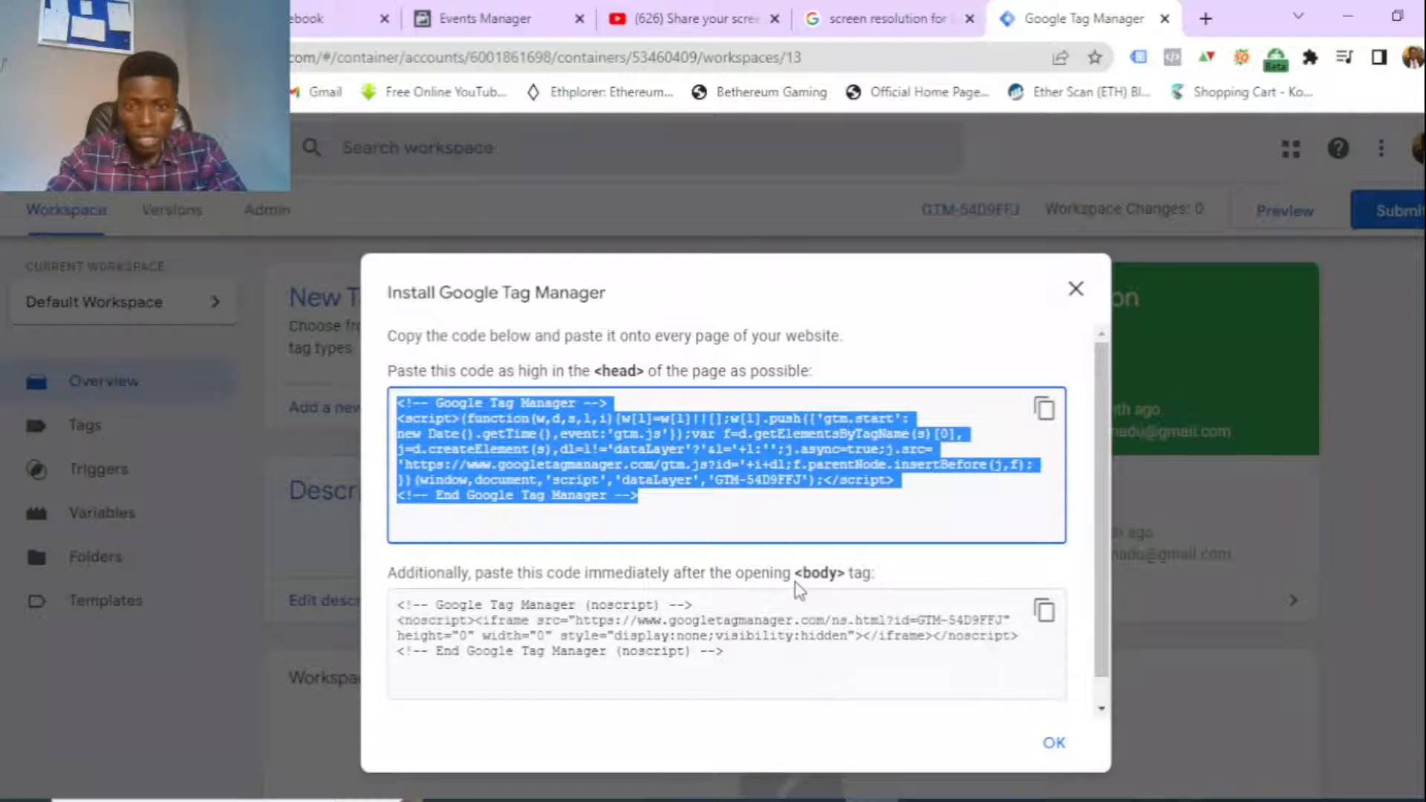
click(1044, 611)
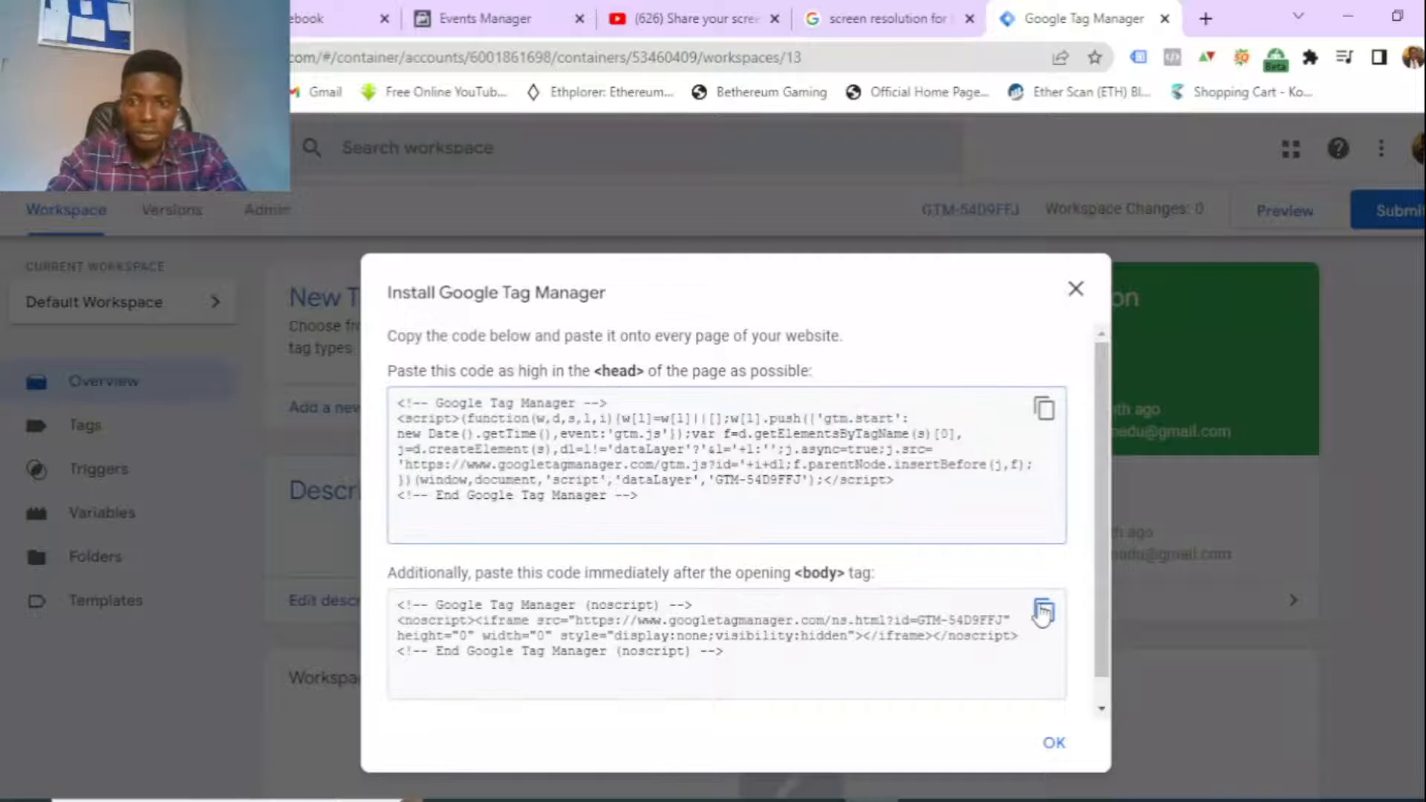
click(126, 18)
scroll(435, 646, down, 3)
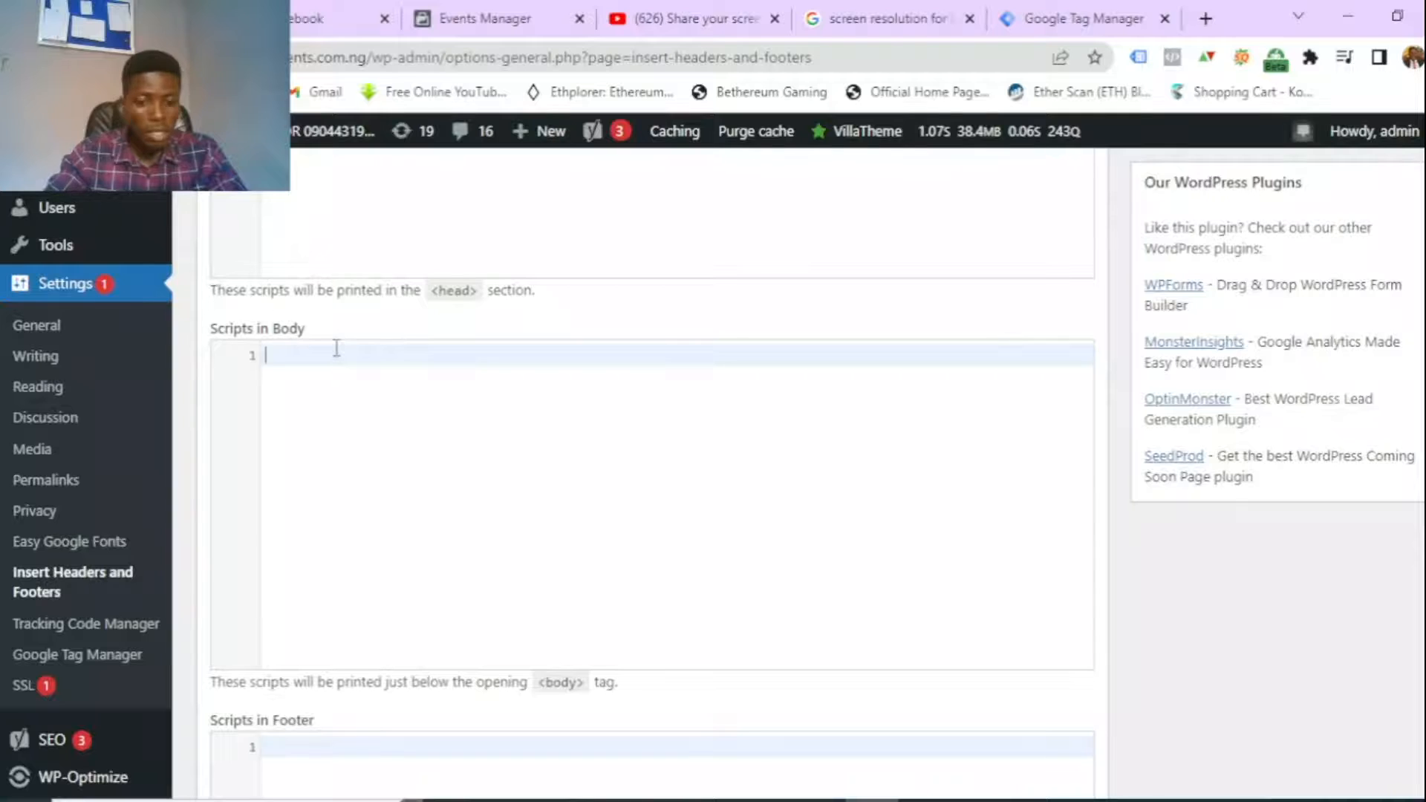
key(ctrl+v)
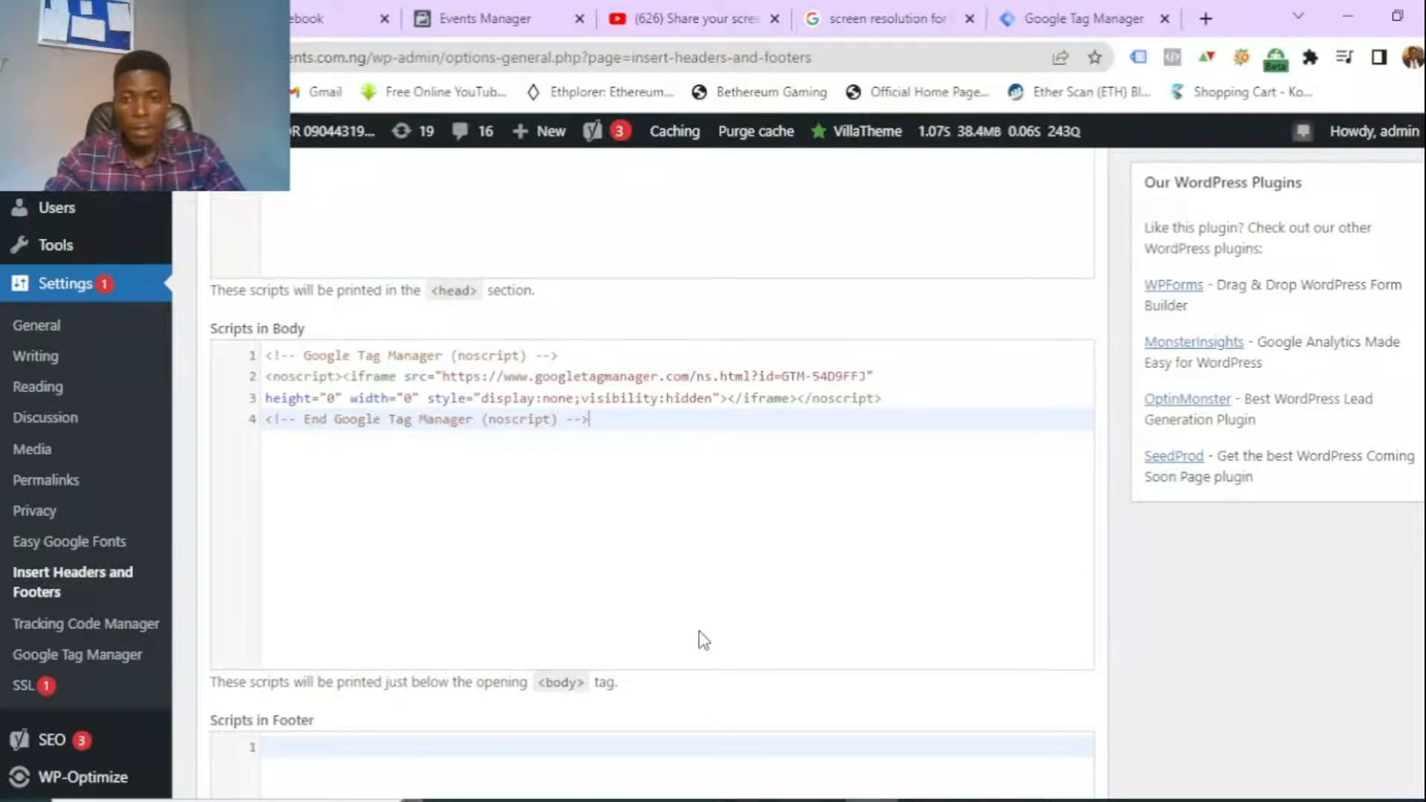
scroll(703, 640, down, 6)
click(235, 651)
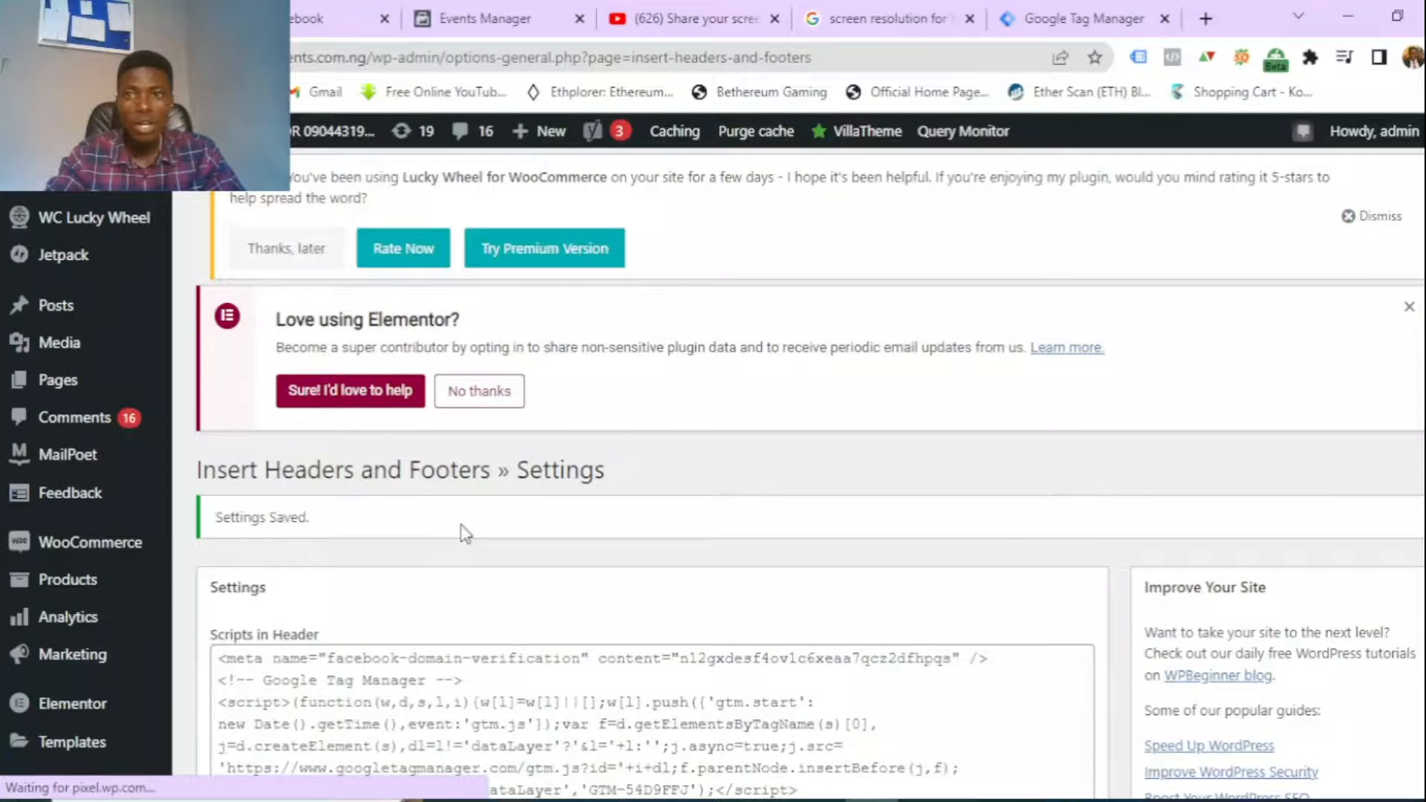
scroll(465, 534, down, 6)
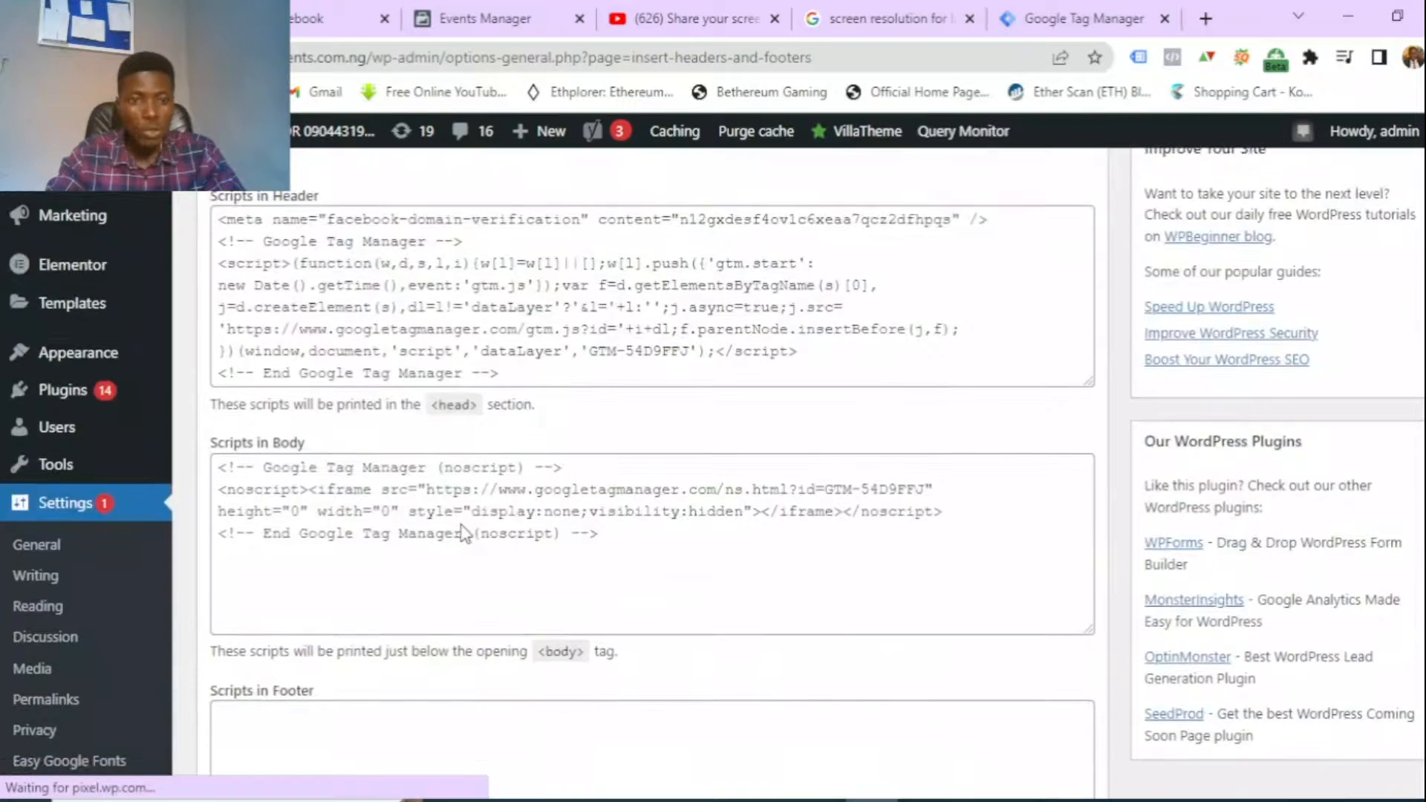
scroll(464, 533, up, 6)
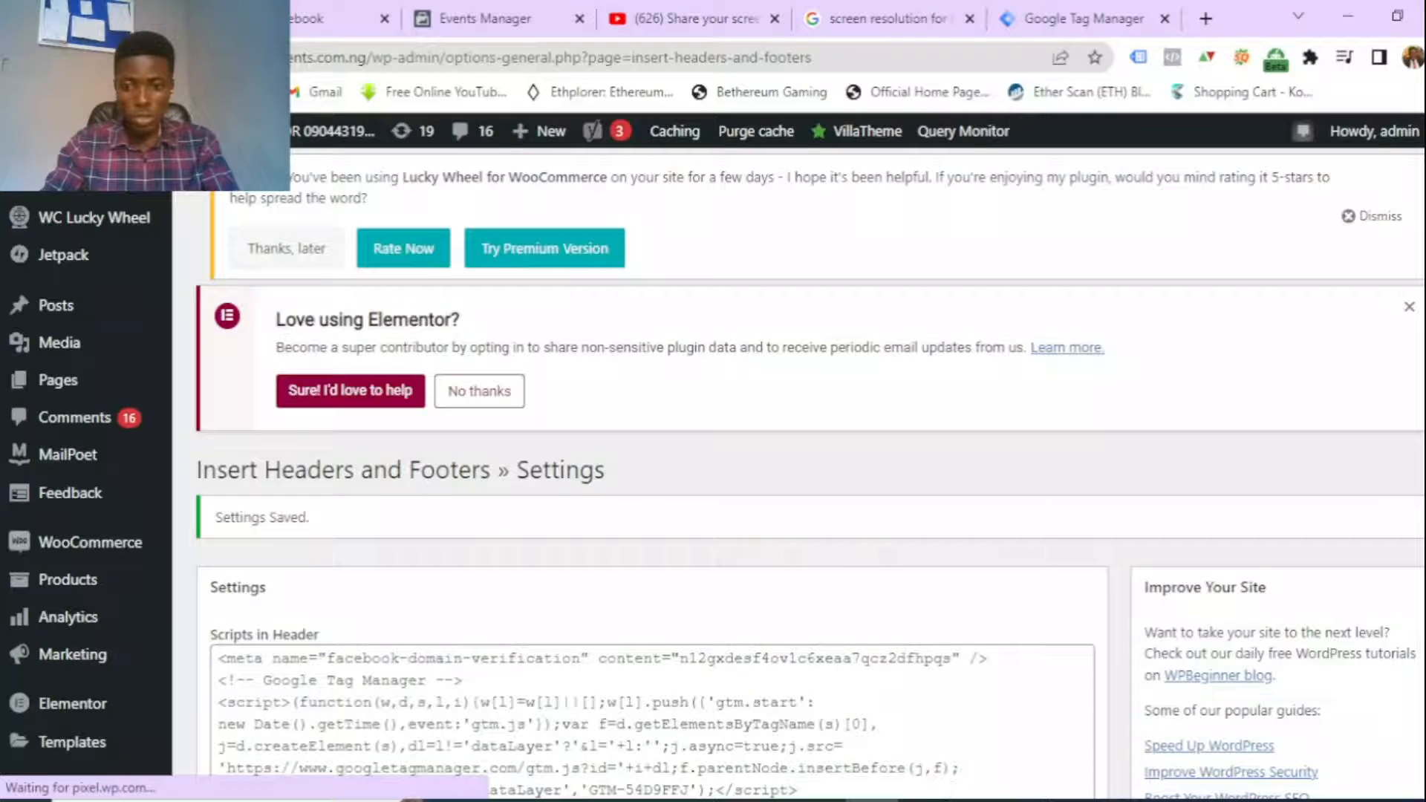
- Switch to the Chrome window showing Business Settings and open a new browser tab there
click(925, 769)
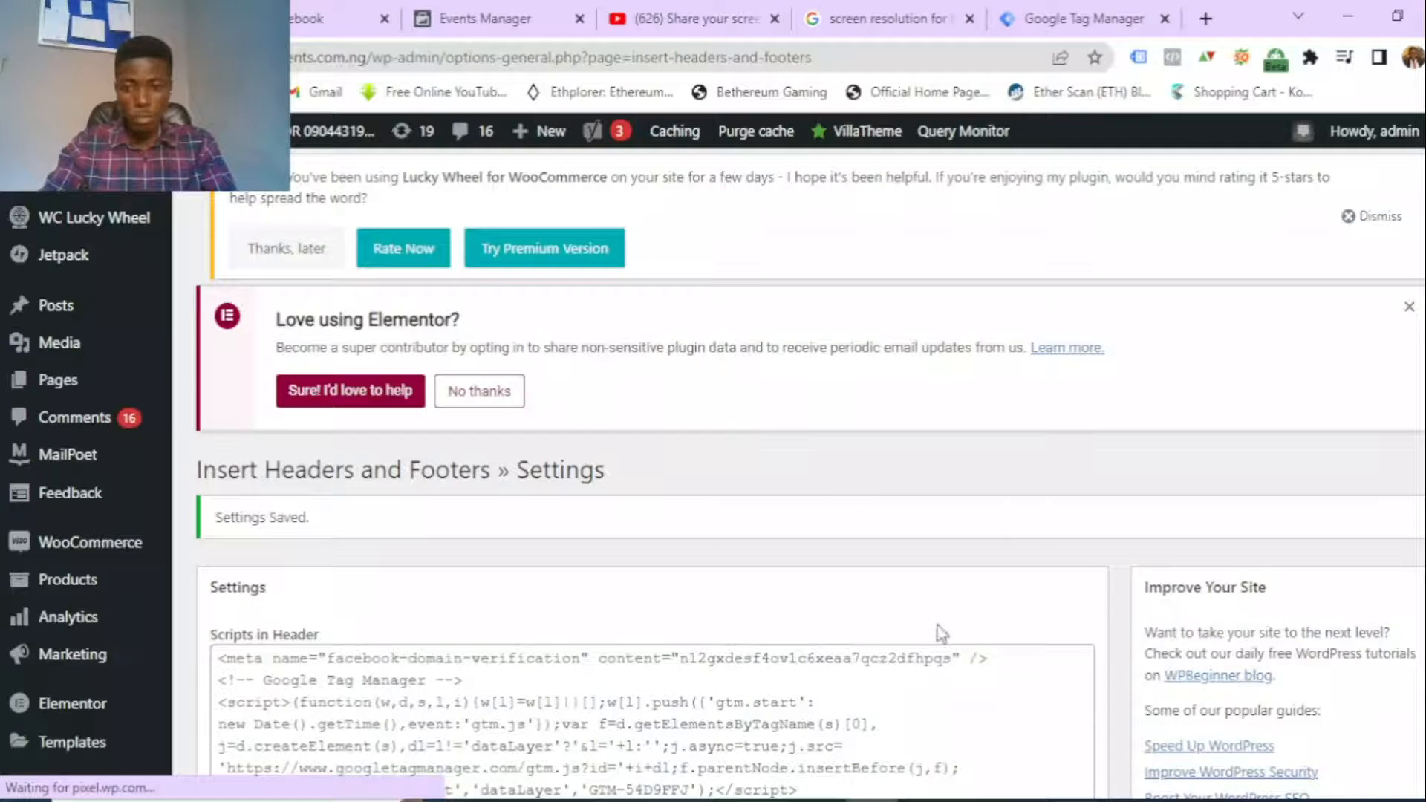
mouse_move(925, 799)
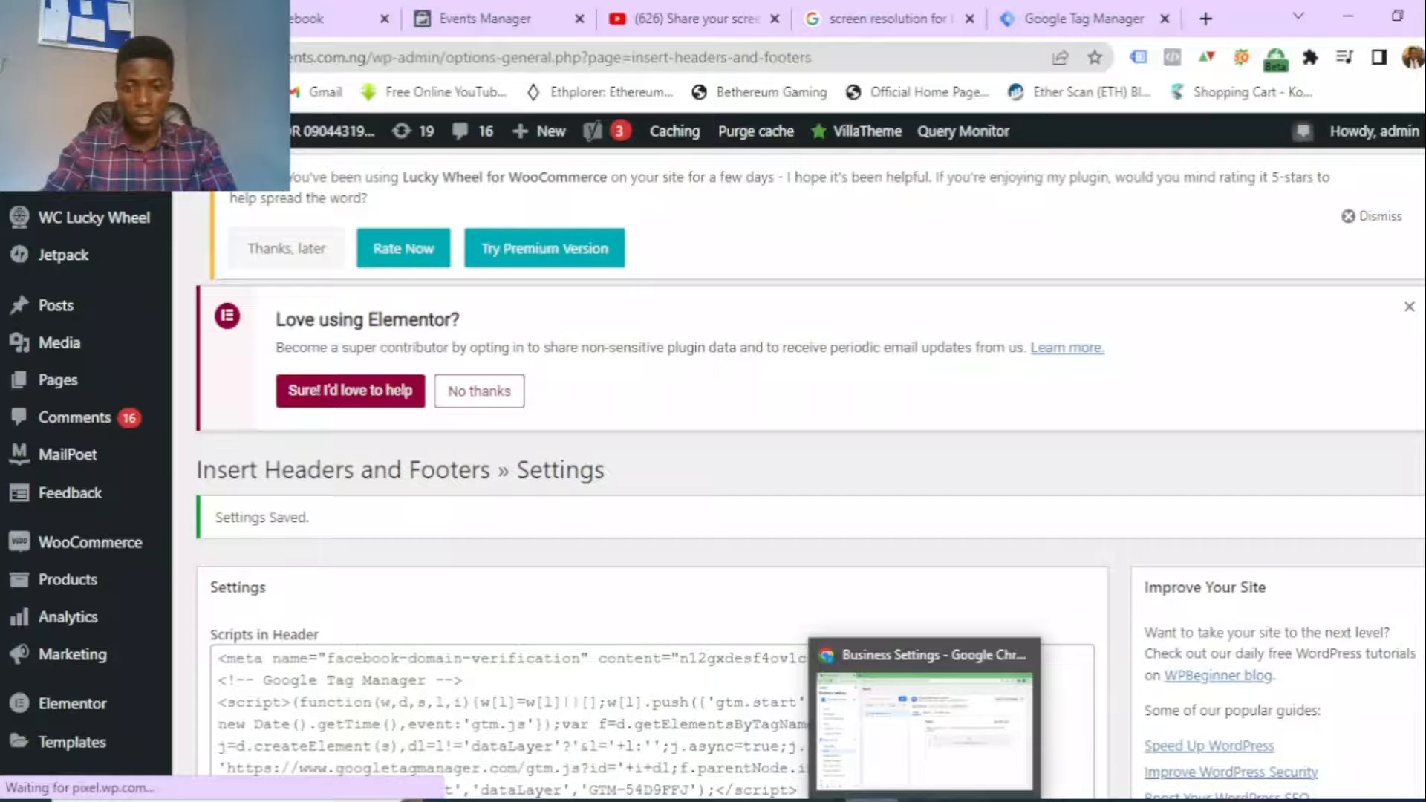
click(914, 765)
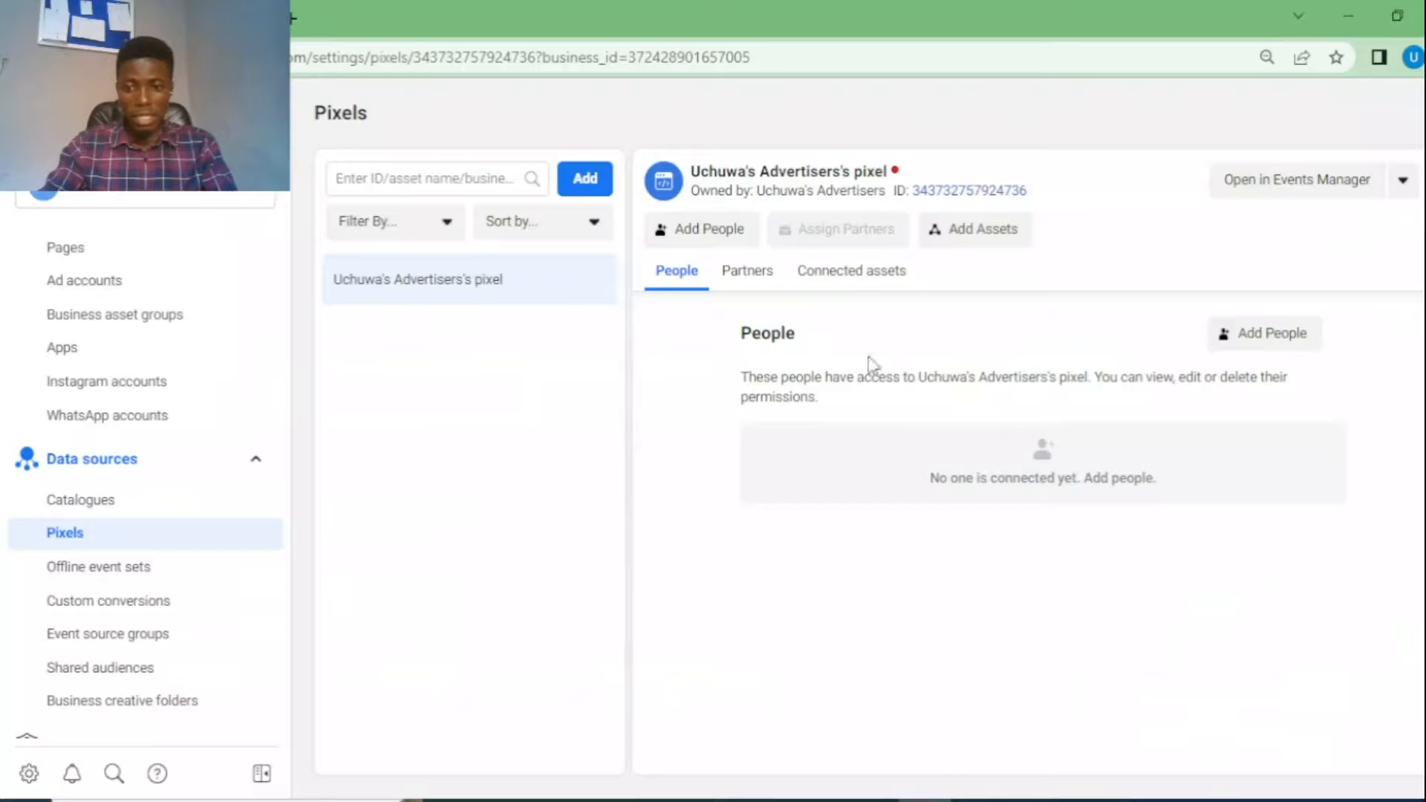
click(293, 18)
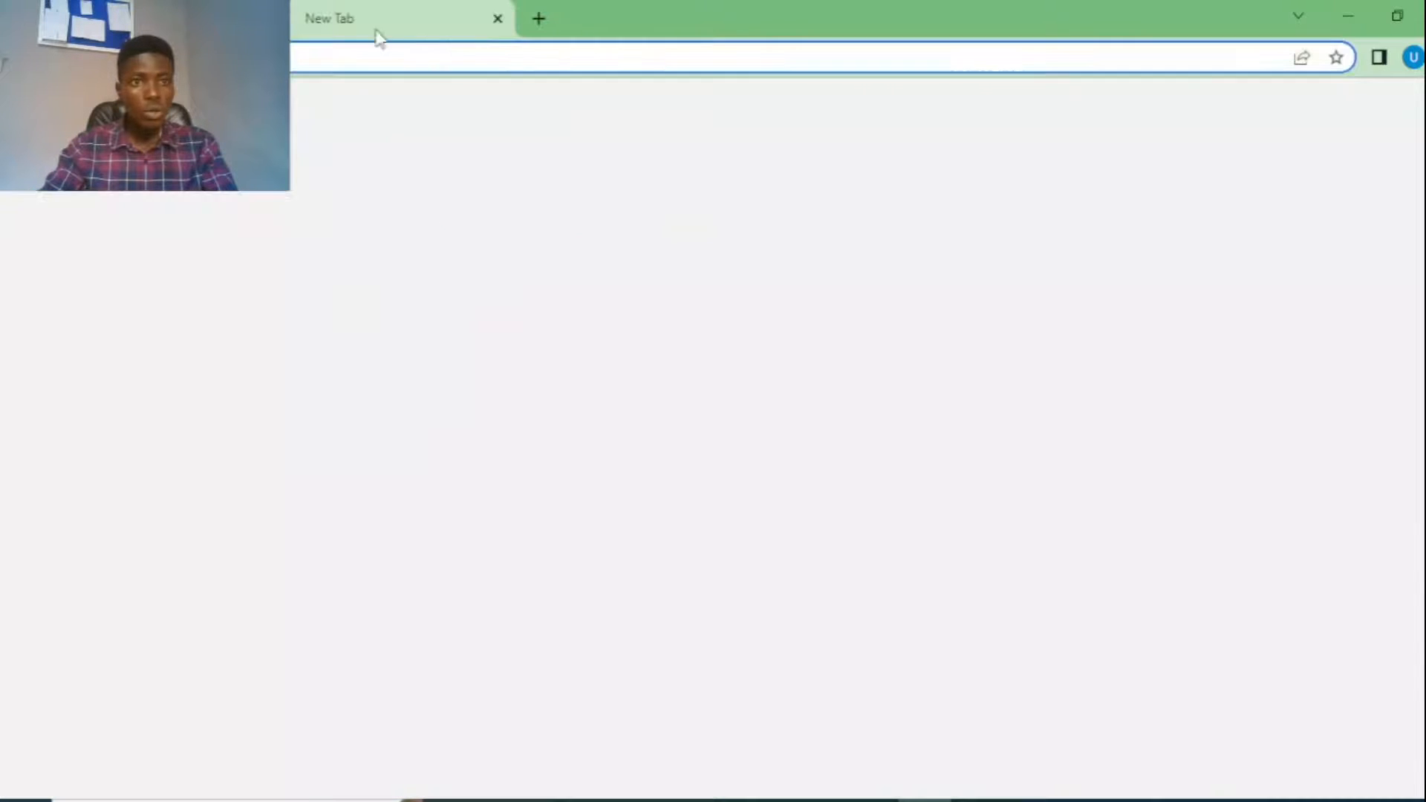
- Search Google for "tag assistant google" and add the Tag Assistant Legacy (by Google) extension to Chrome
click(630, 408)
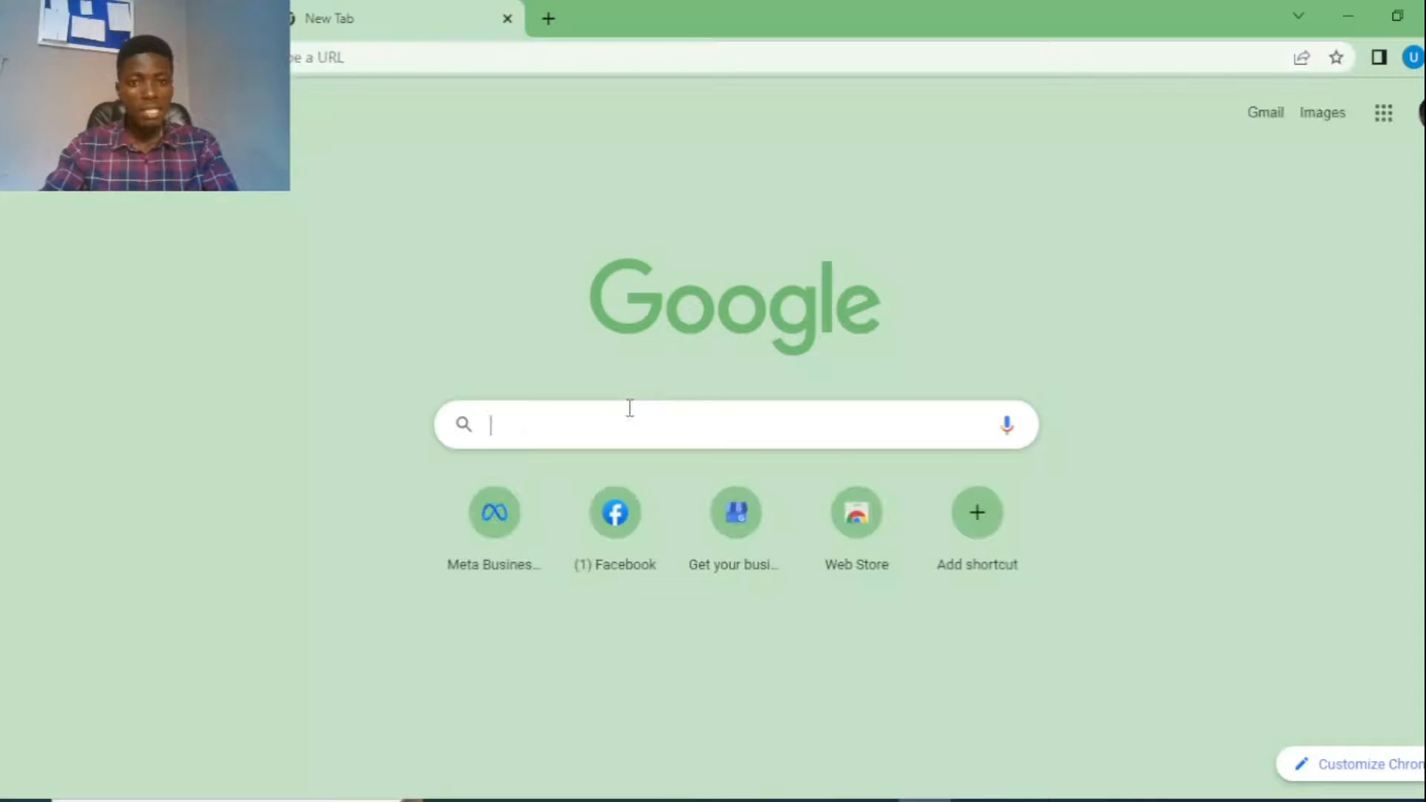
text(tag)
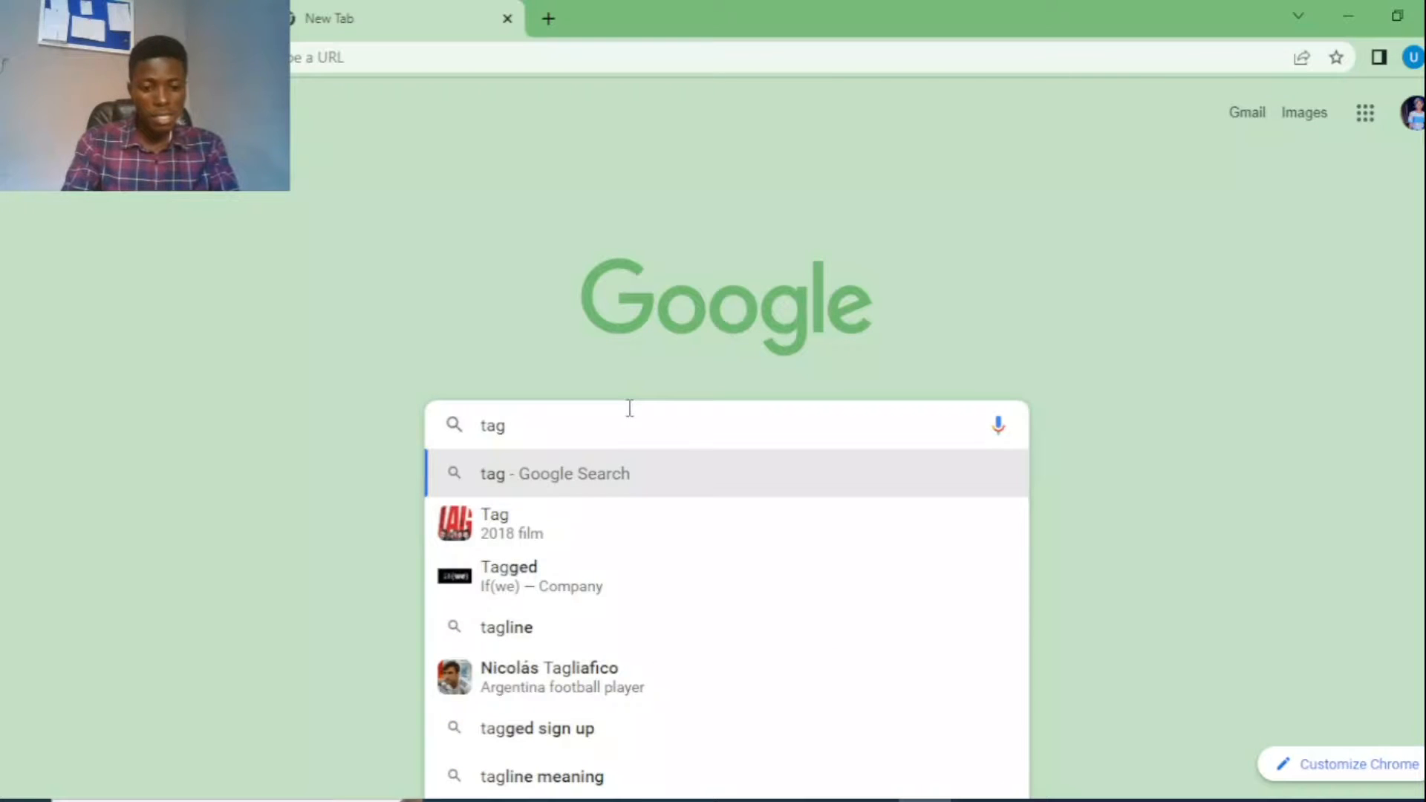
text( ass)
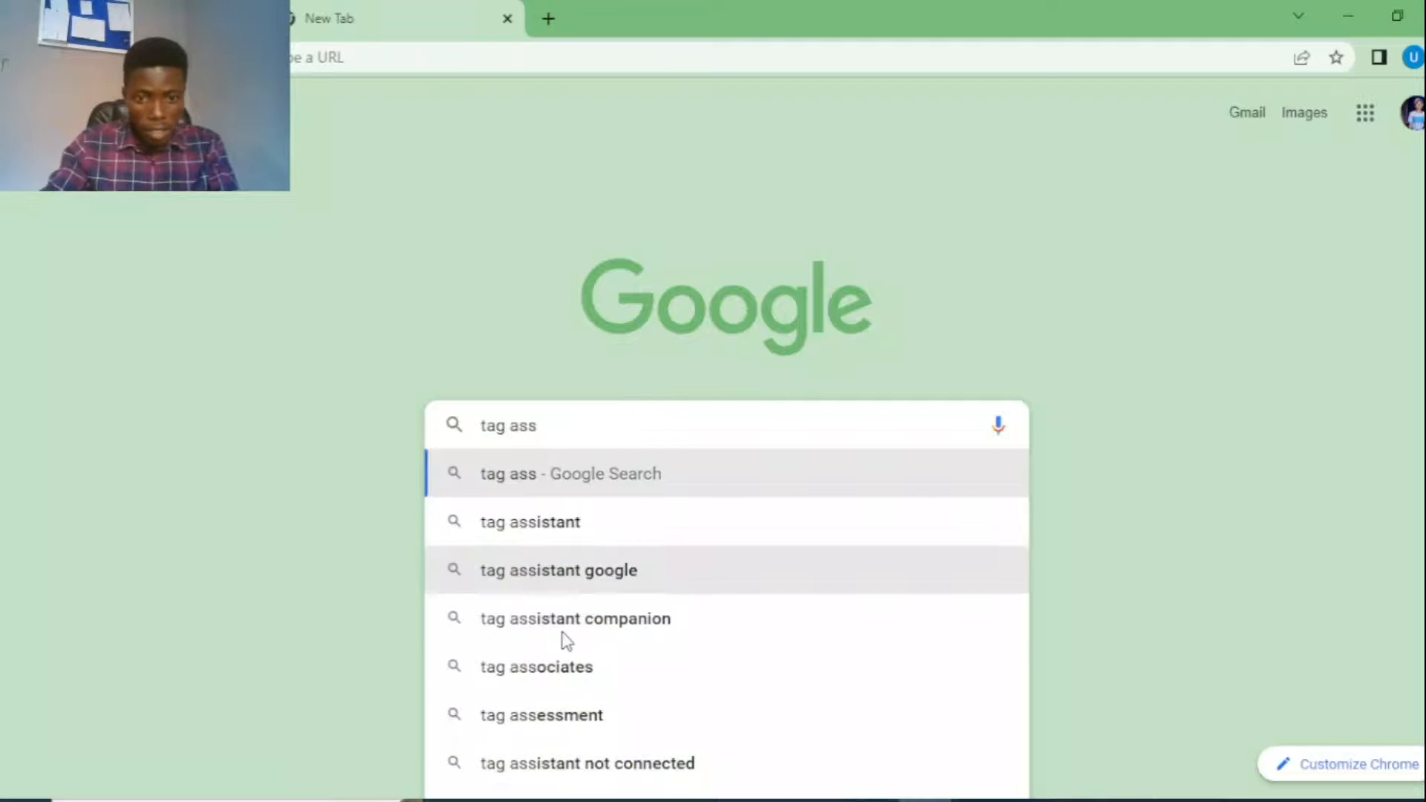
click(562, 576)
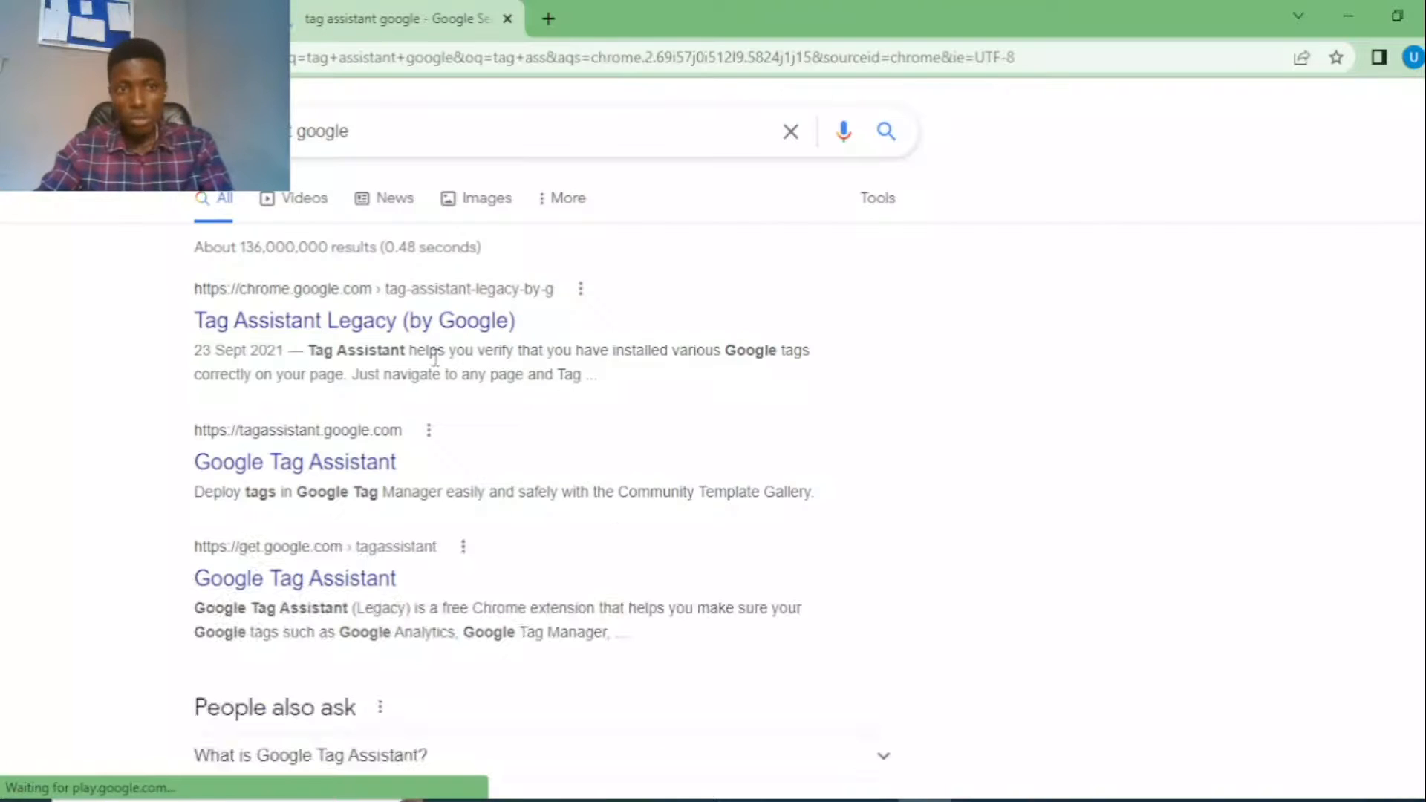
click(301, 333)
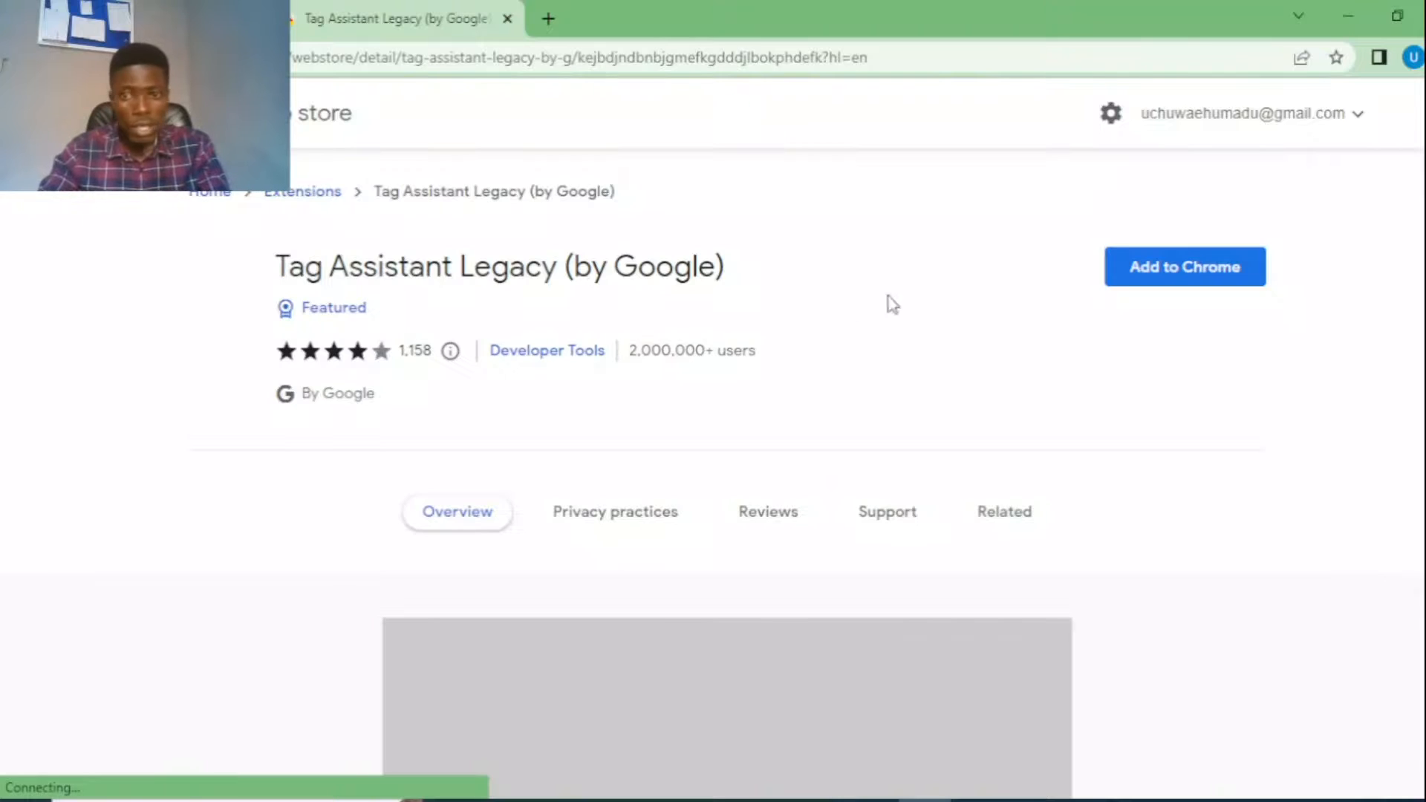
click(1144, 266)
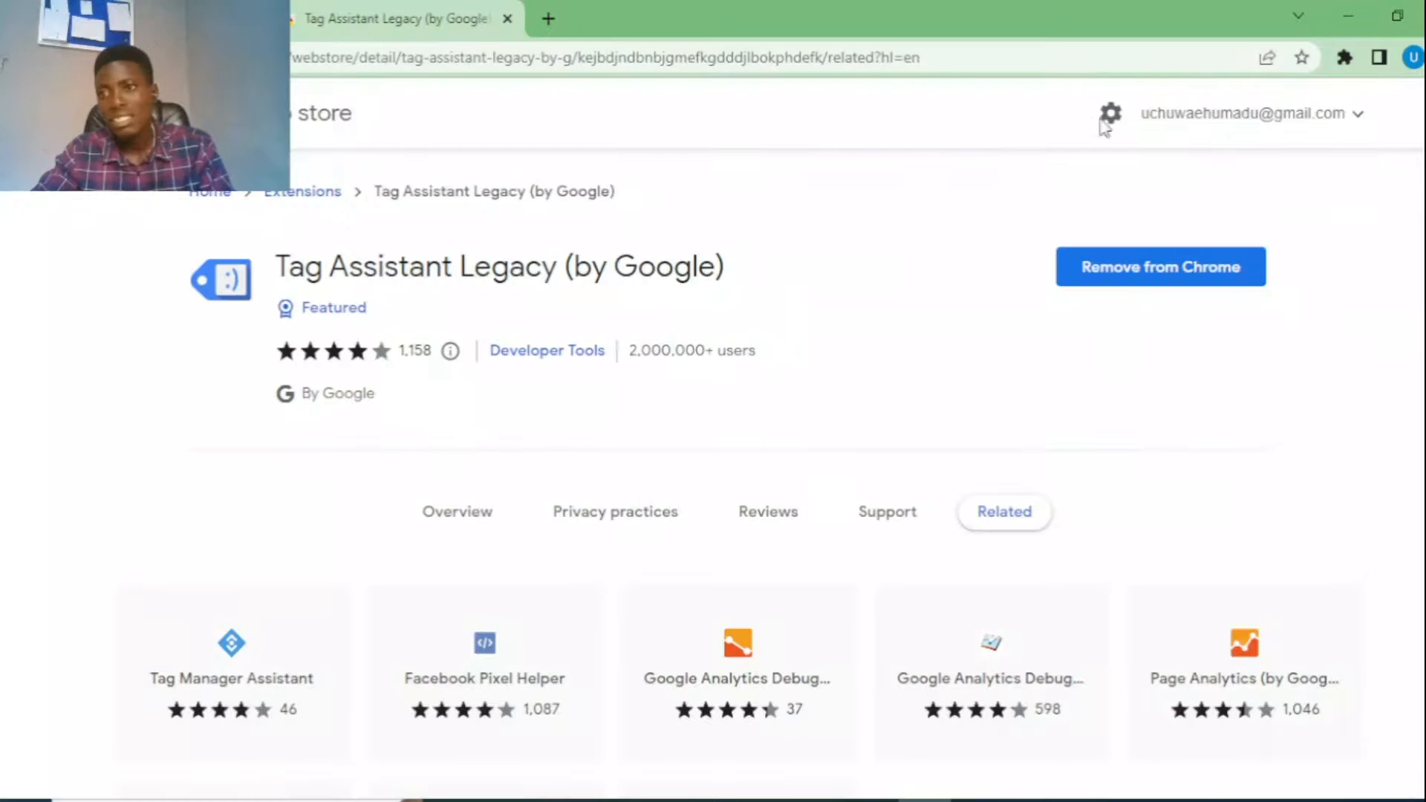
- Open the website gnldneolifesupplements.com.ng in a new browser tab
click(548, 19)
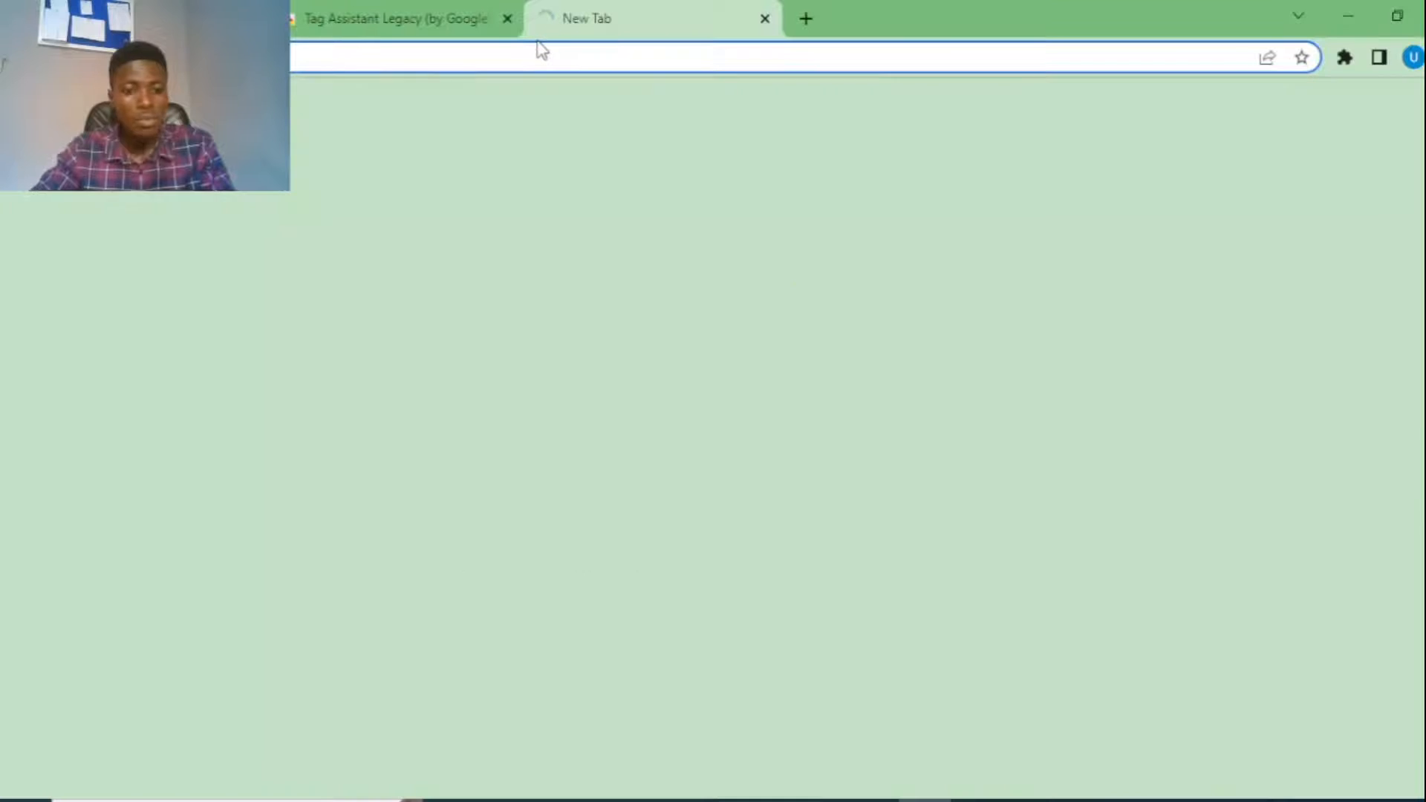
click(541, 50)
text(gn)
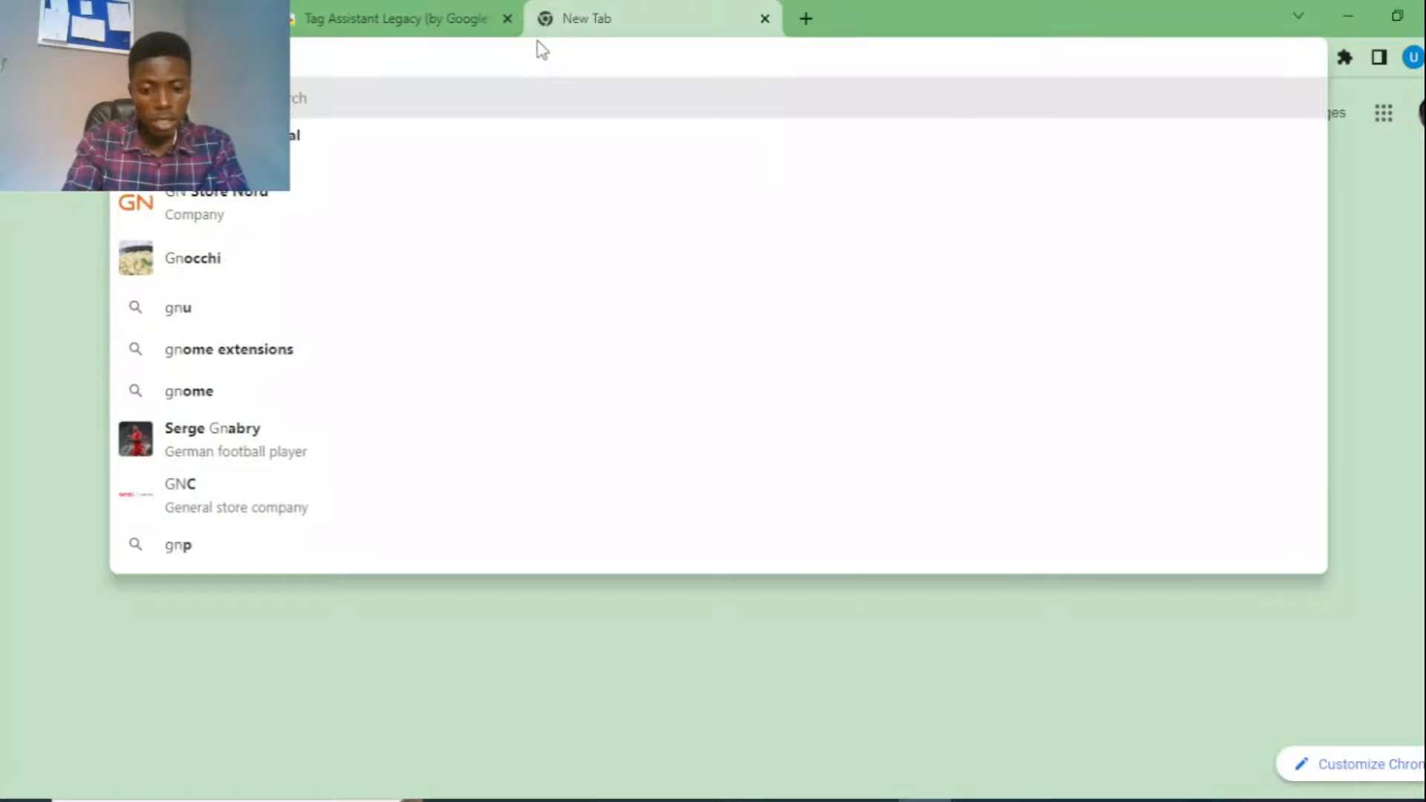
text(ldneolife)
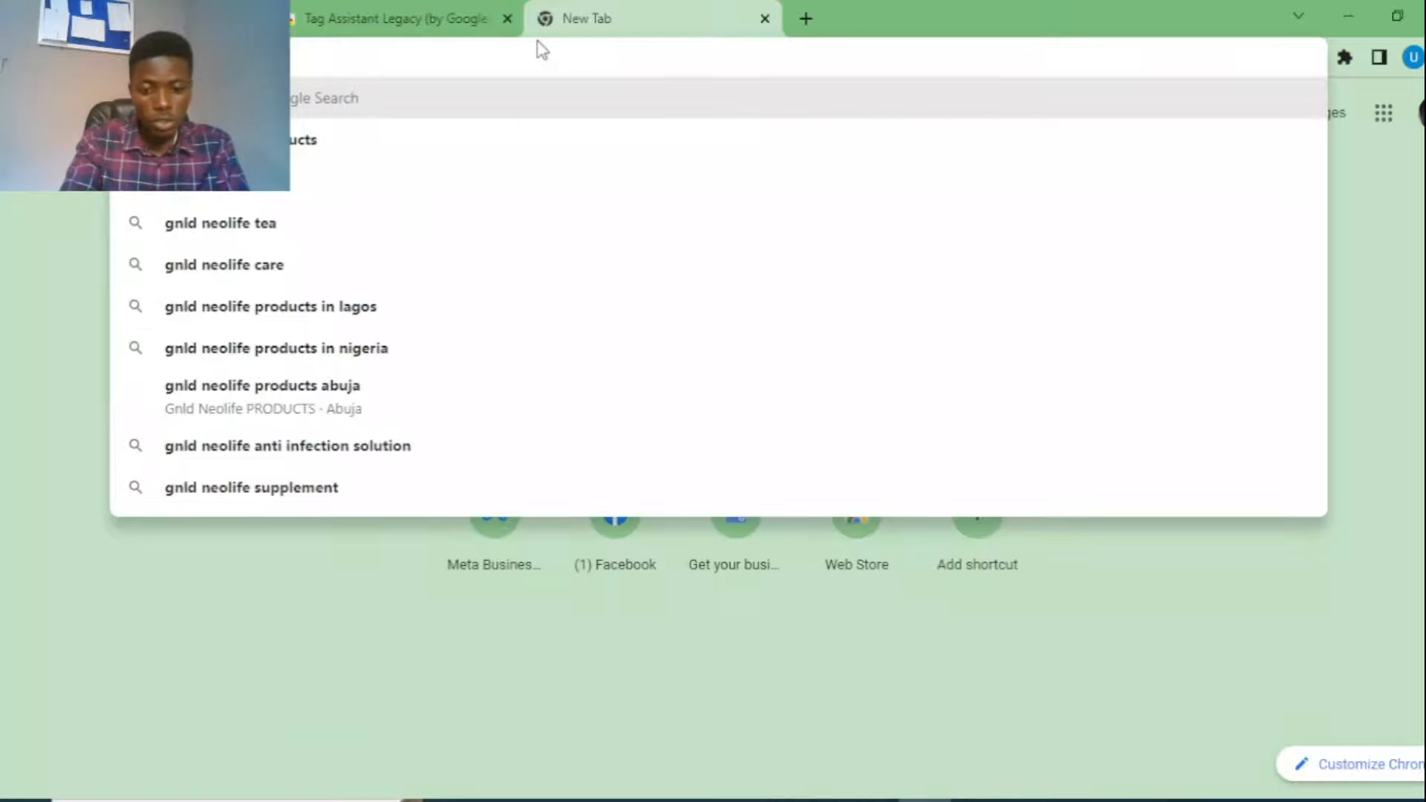
text( s)
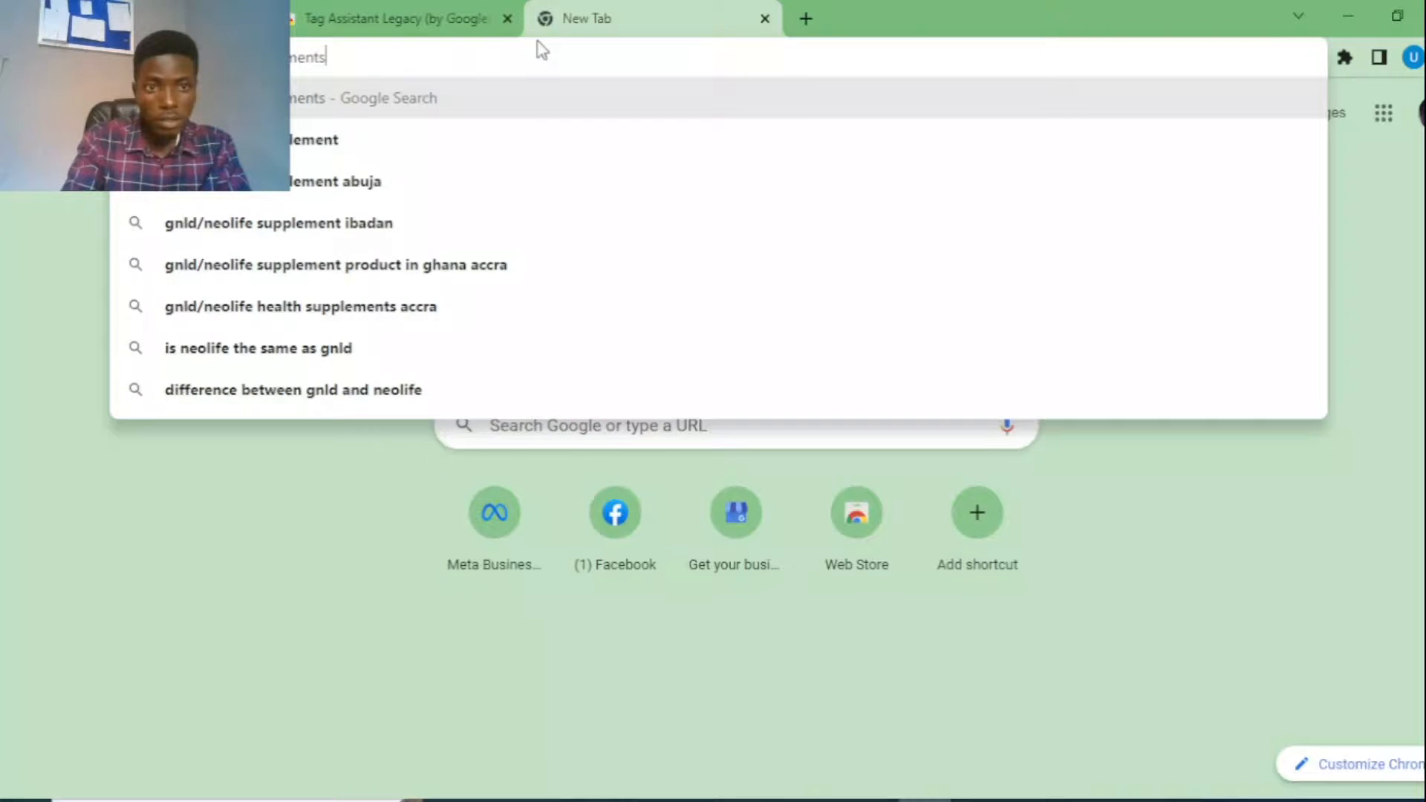
text(upplements.com)
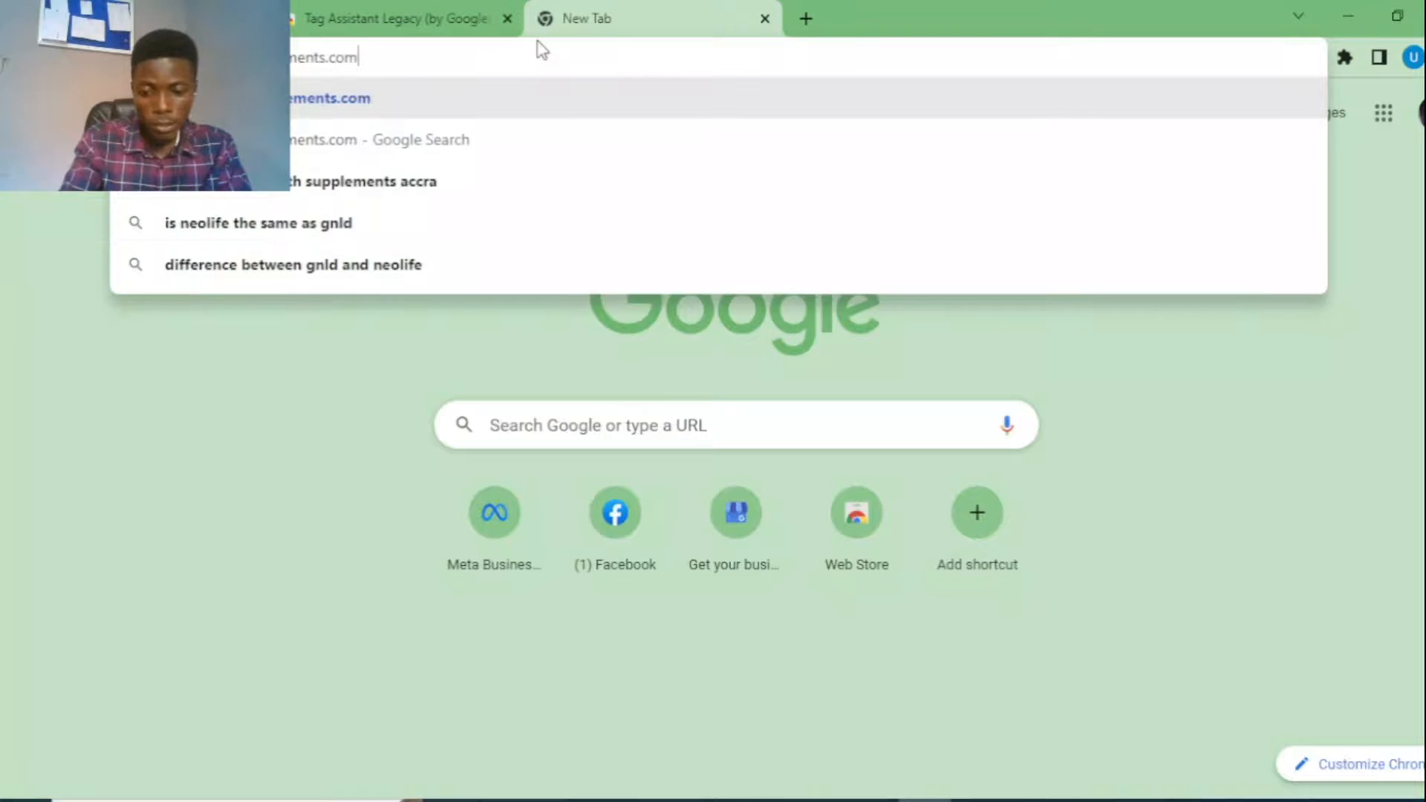
text(.ng)
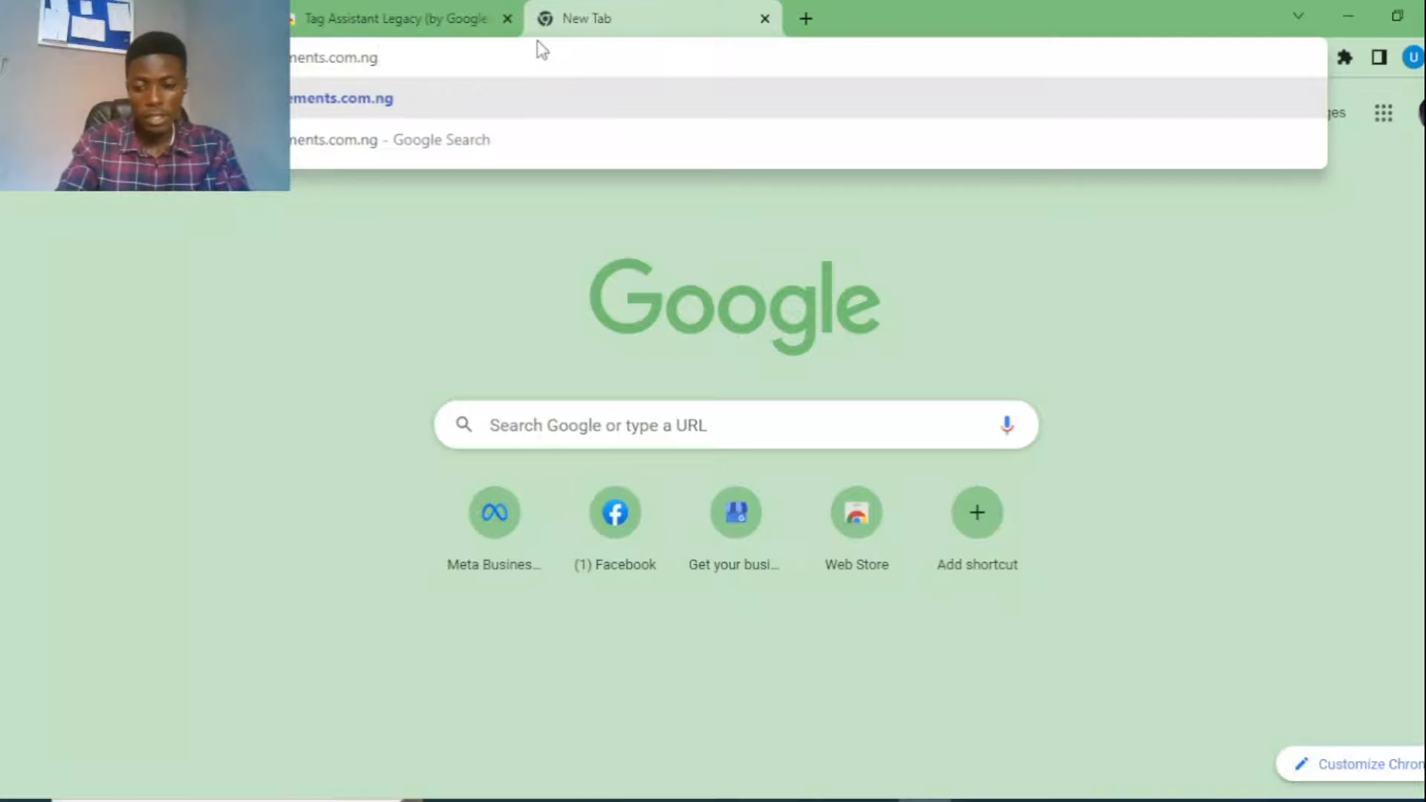
key(Return)
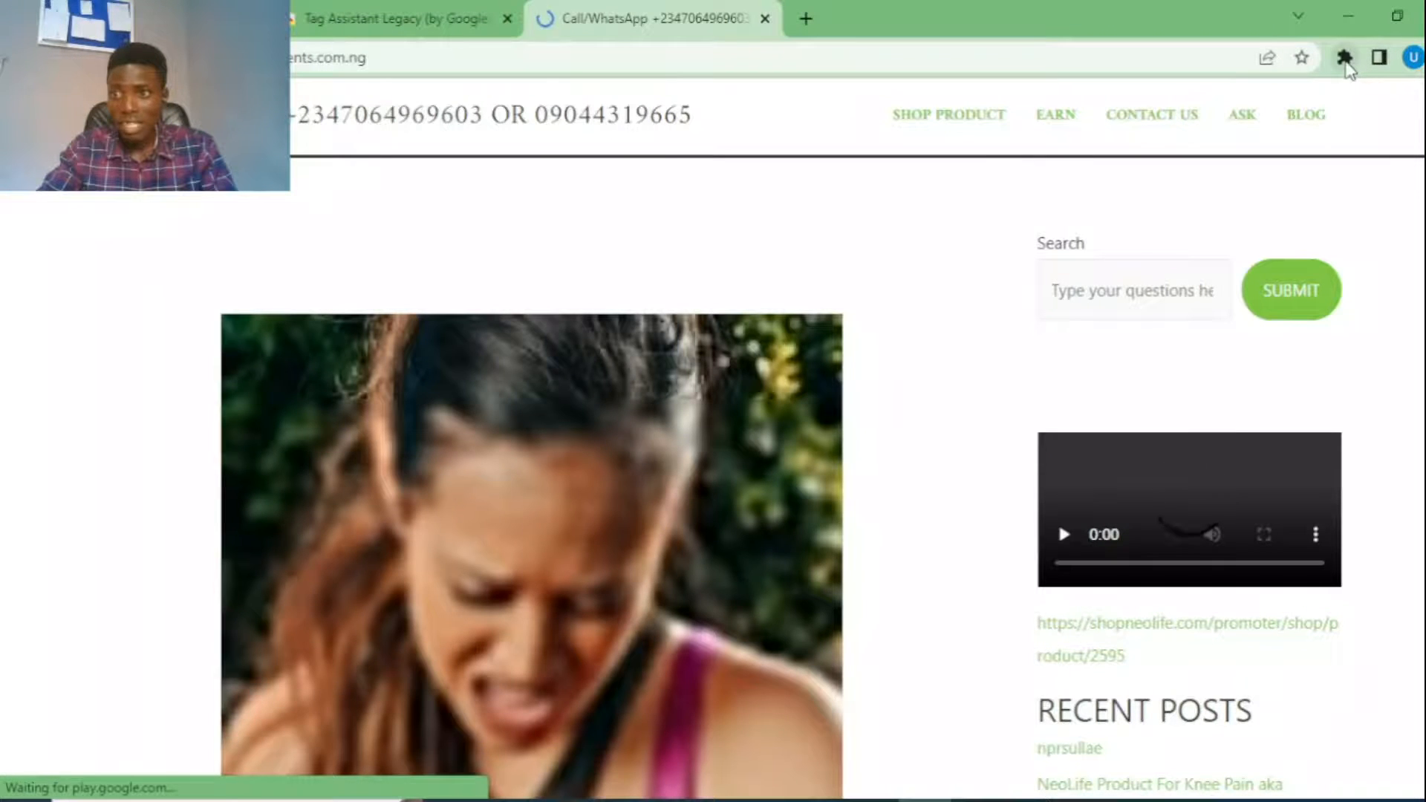
- Pin the Tag Assistant Legacy (by Google) extension so it stays beside the address bar
click(1345, 58)
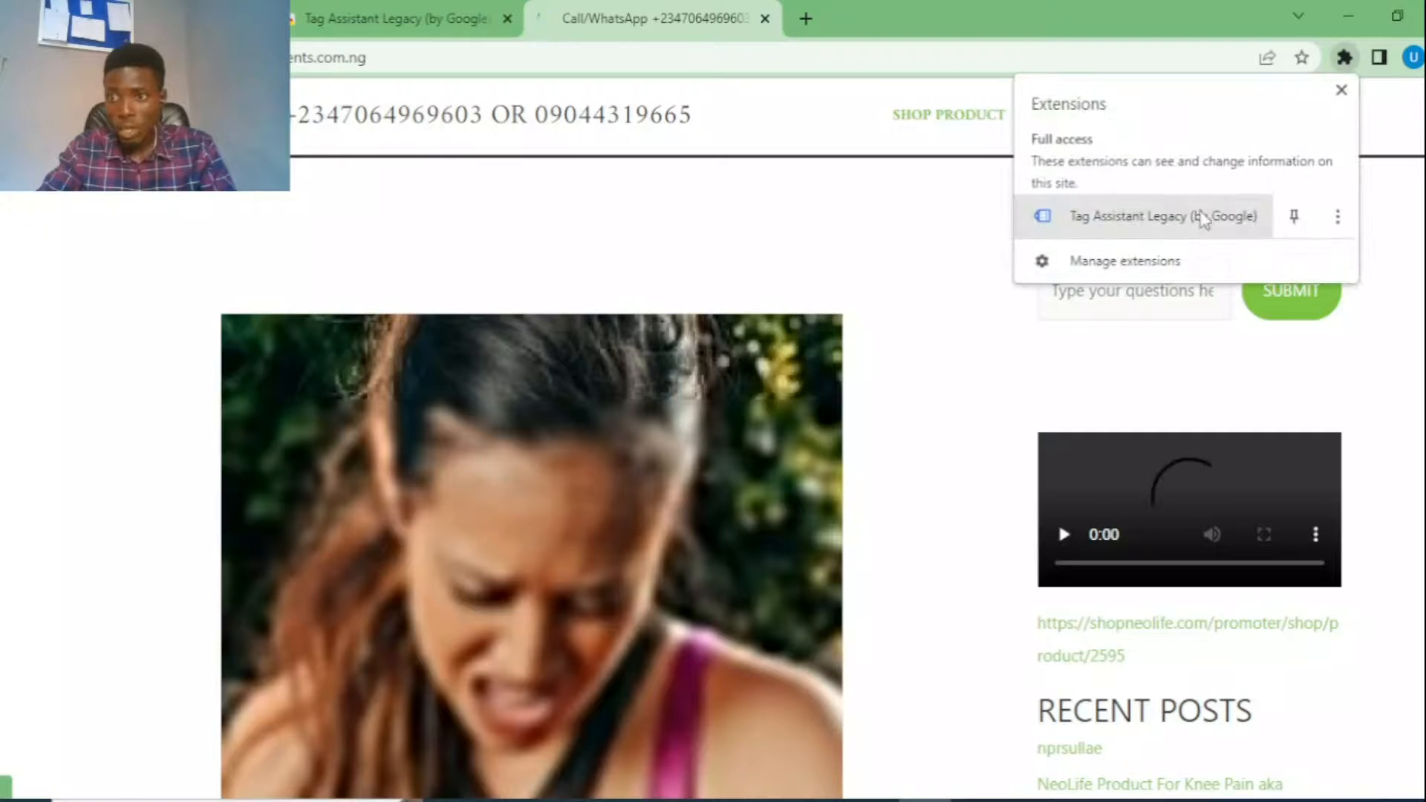
click(1293, 217)
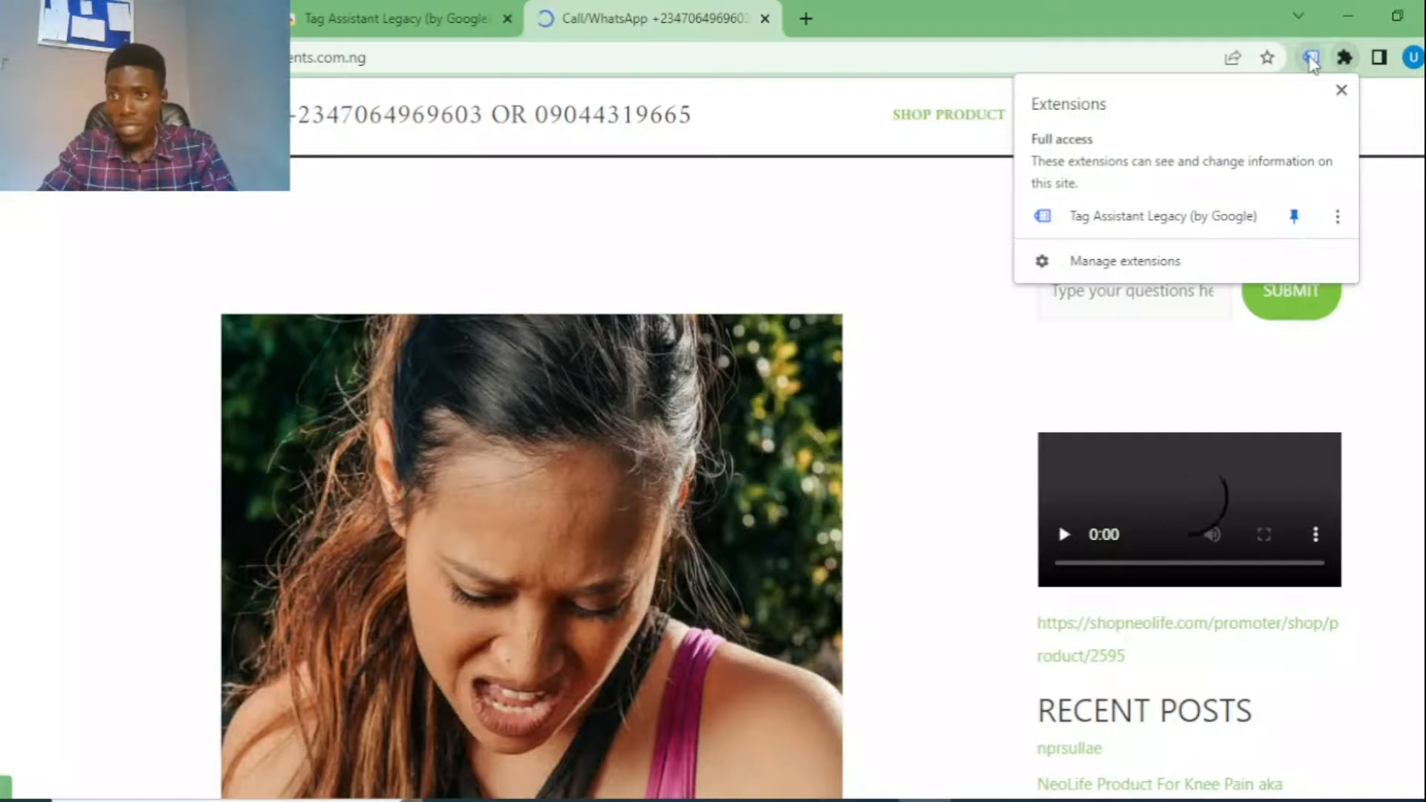
click(1177, 33)
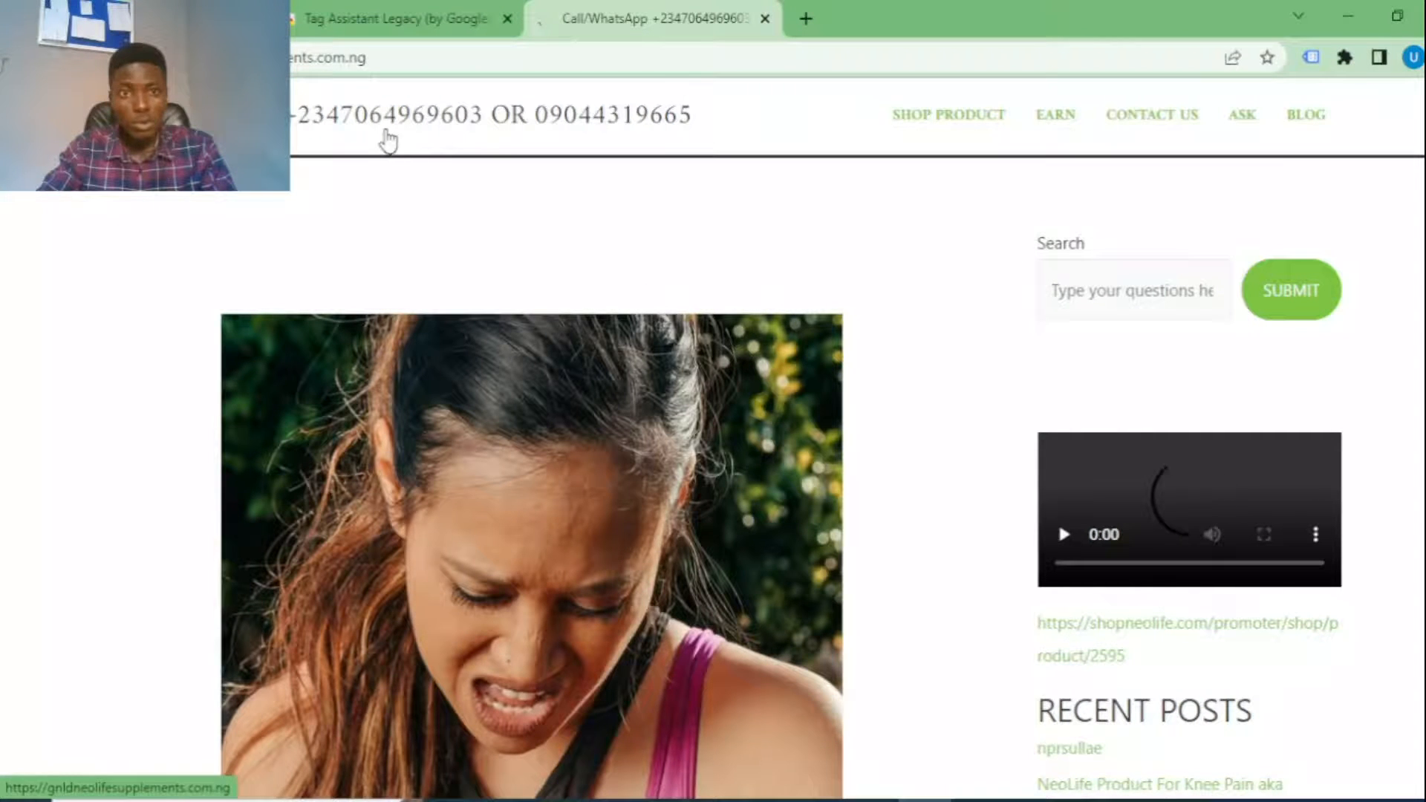
- Accept Tag Assistant Legacy's default tag checks, enable it for the website and record the tags while reloading the page
click(1312, 58)
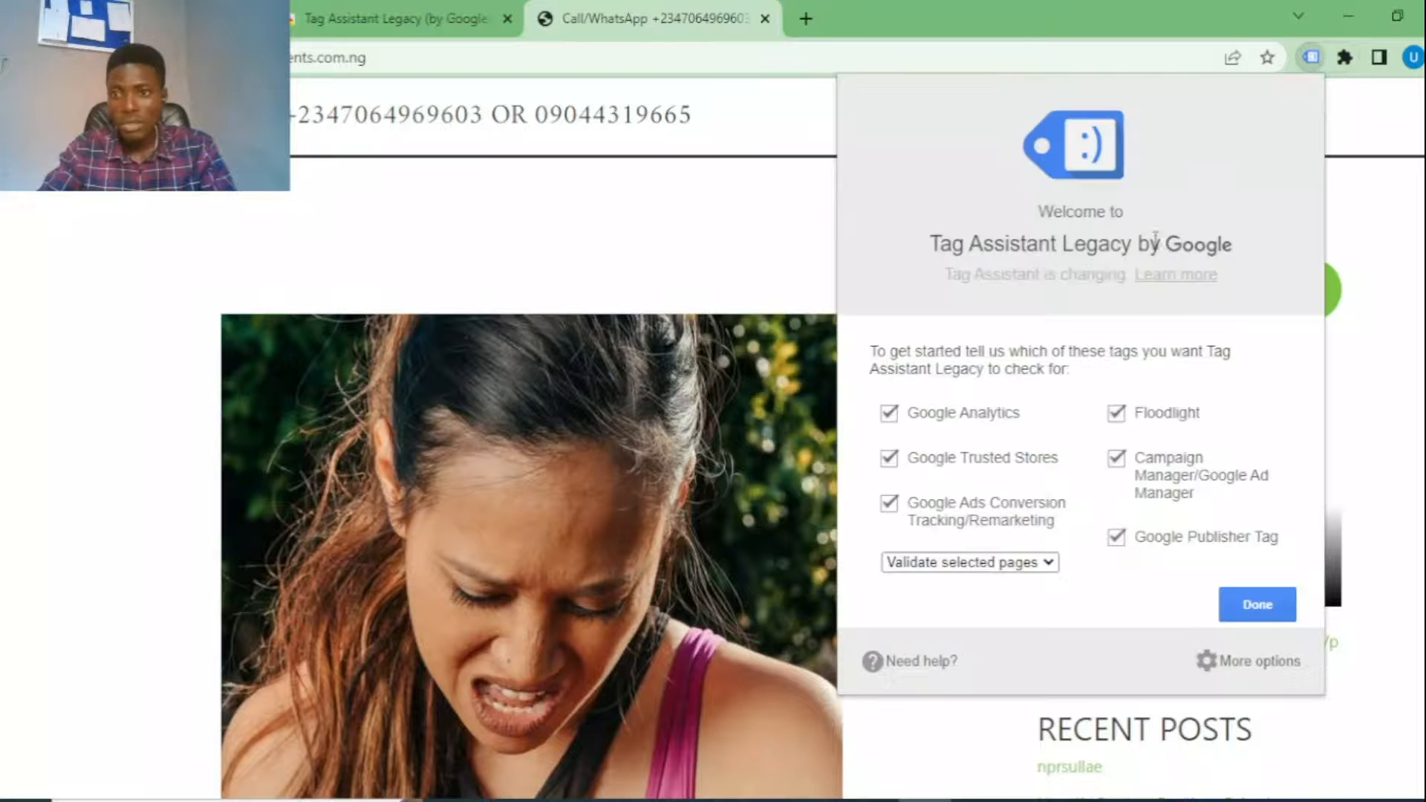
click(1257, 604)
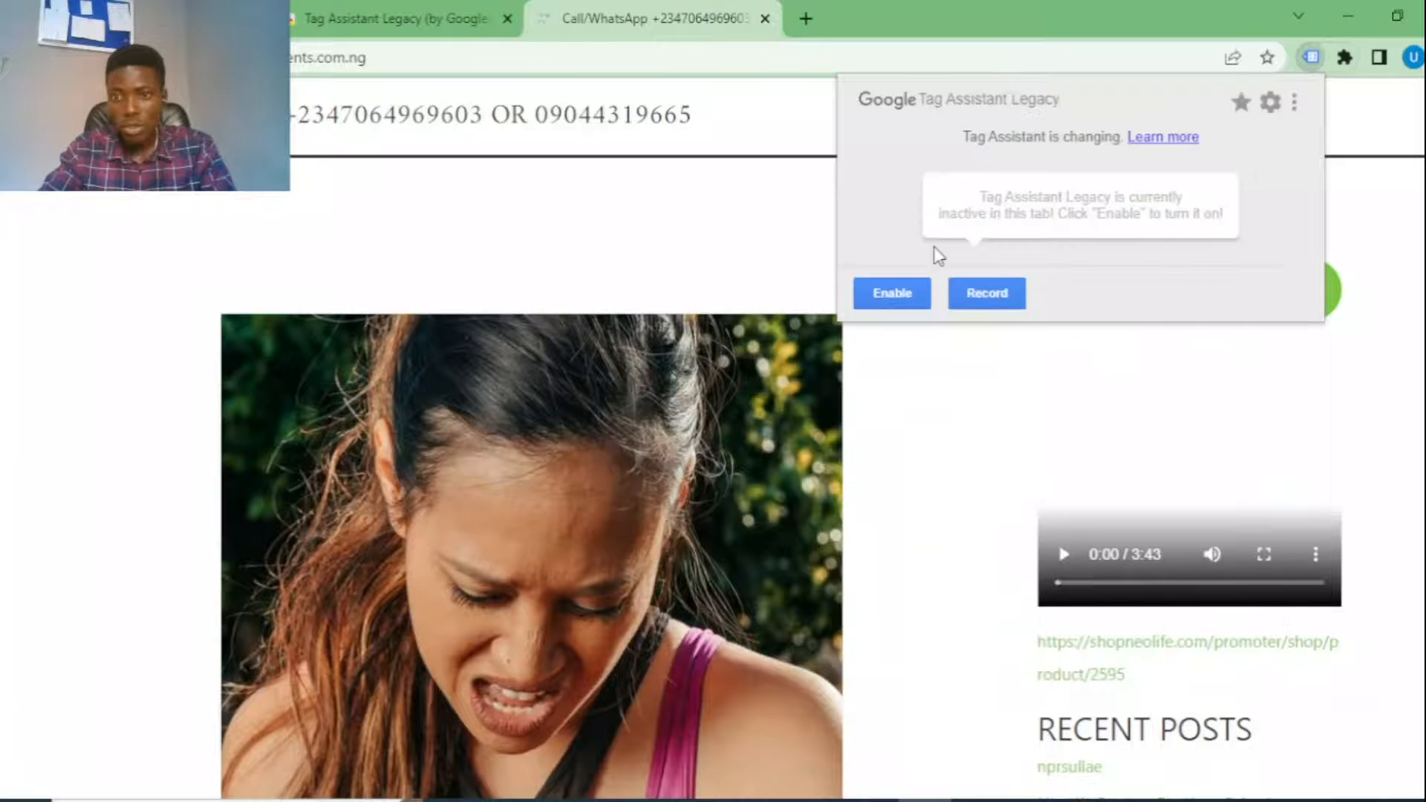
click(894, 295)
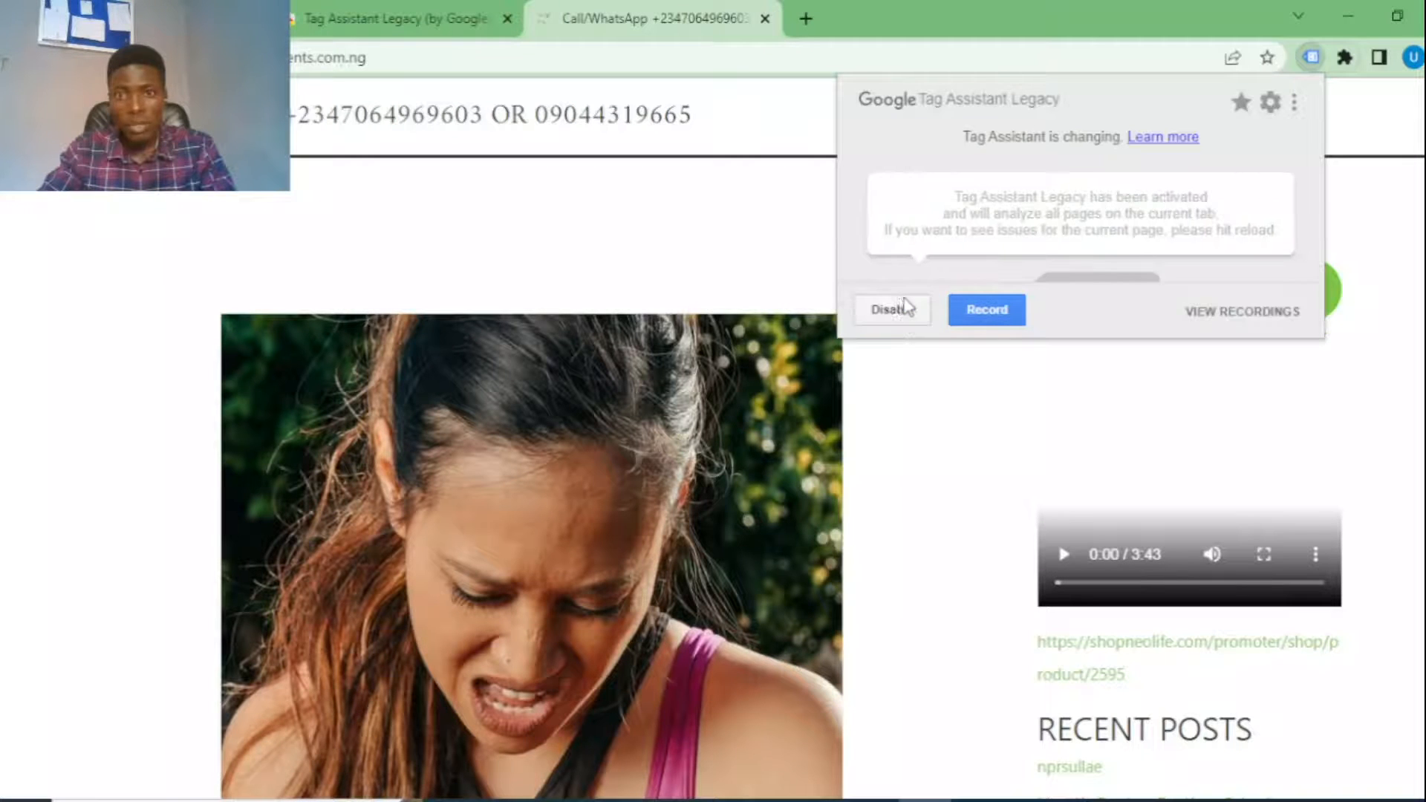
click(977, 310)
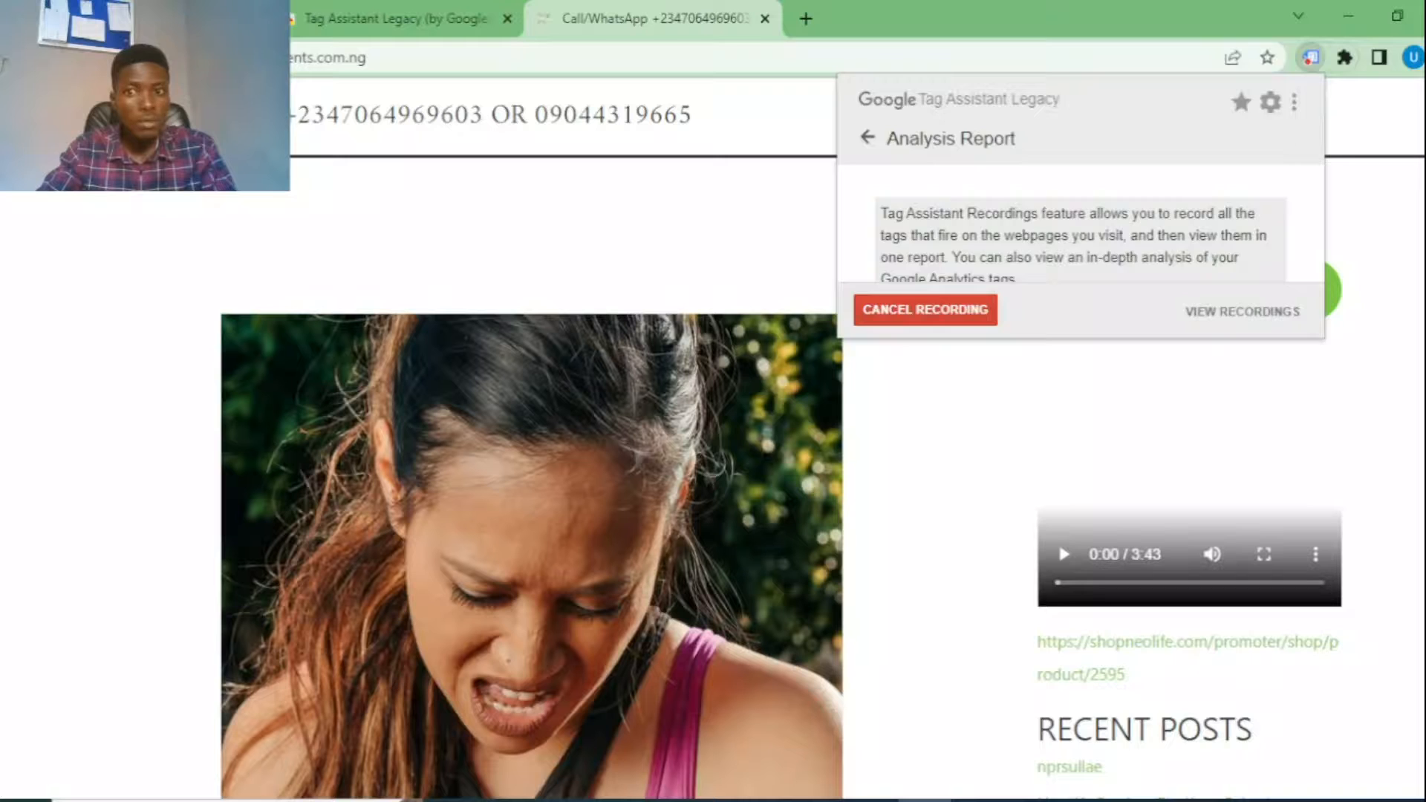
click(93, 58)
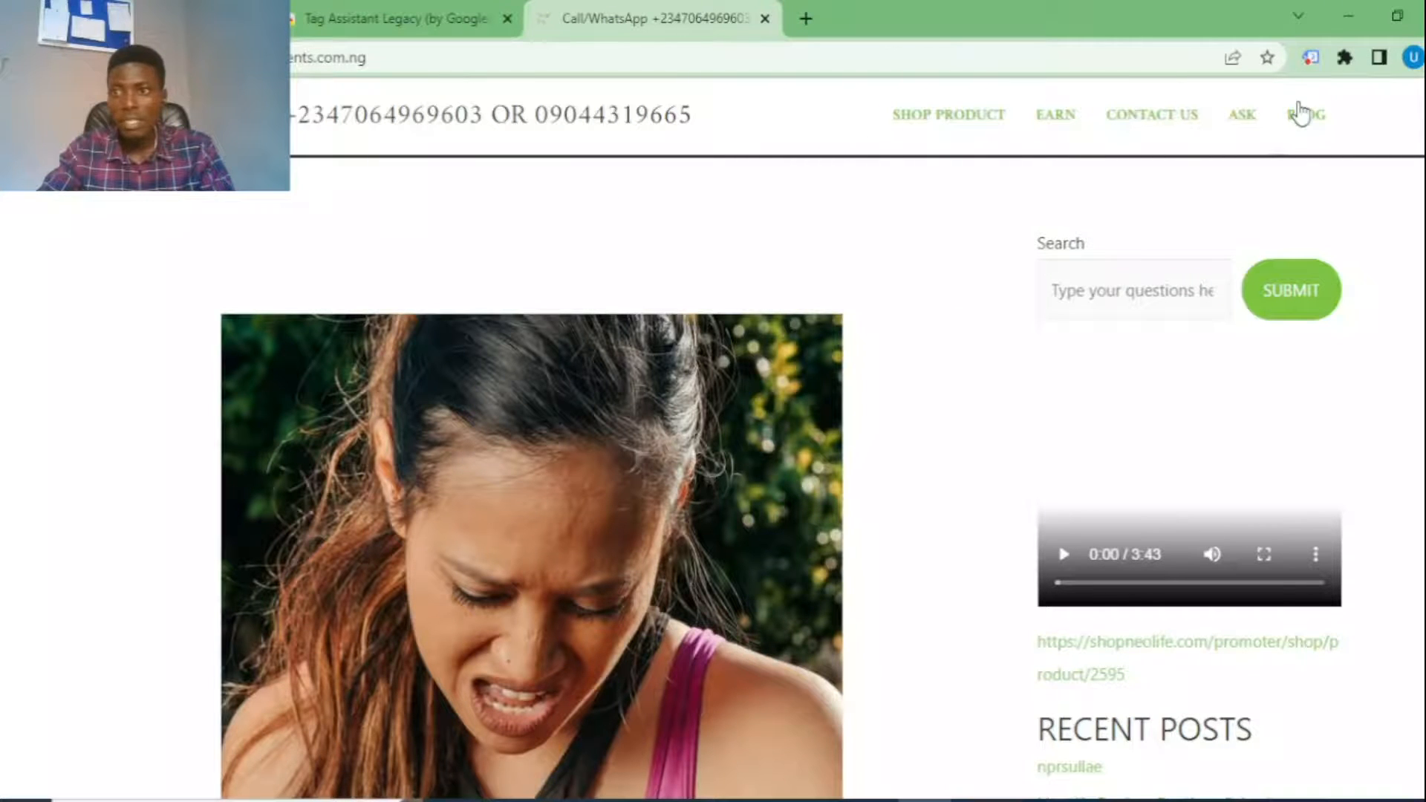
- Review the site's Tag Assistant results and compare the Google Tag Manager ID with the container's install code, closing both views
click(1312, 58)
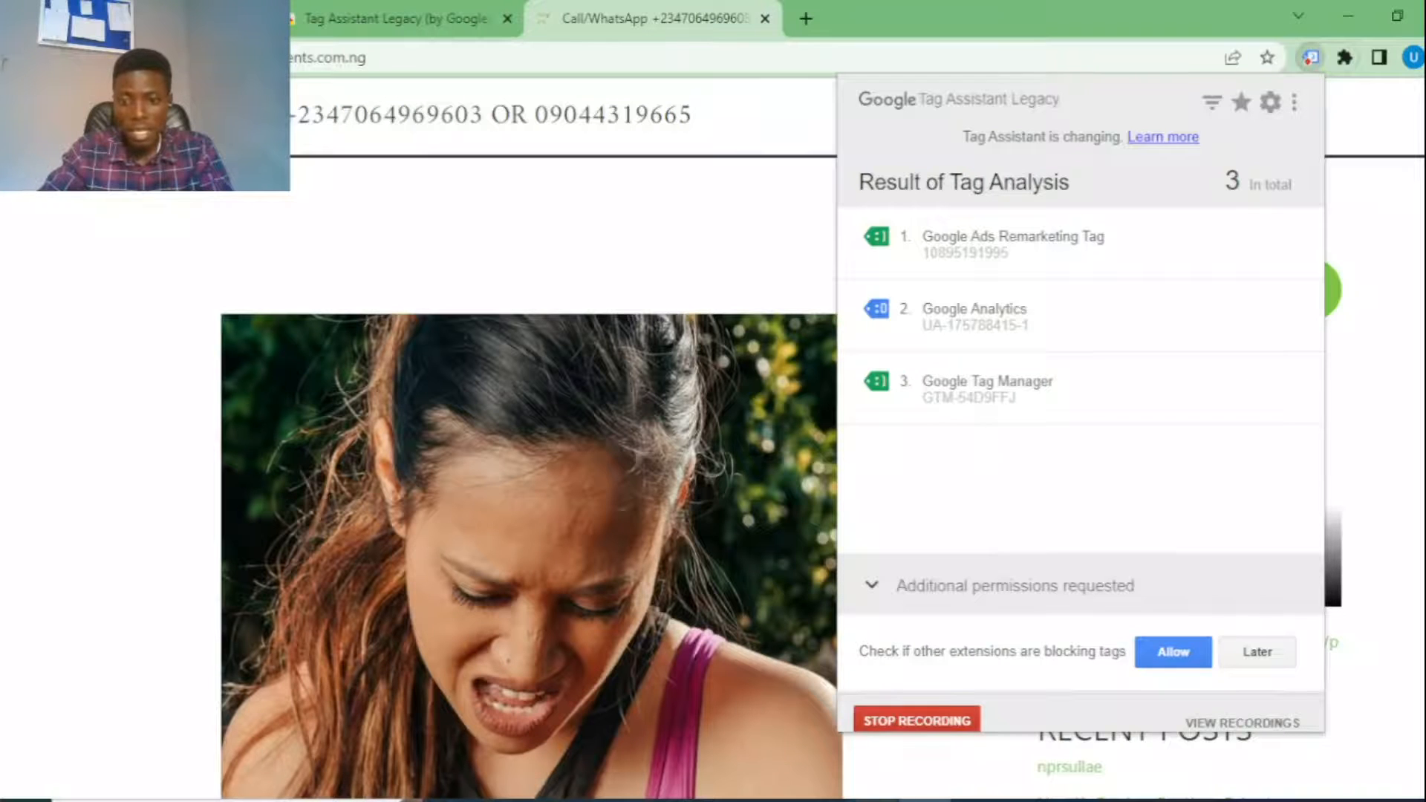
mouse_move(873, 801)
click(873, 717)
click(1055, 19)
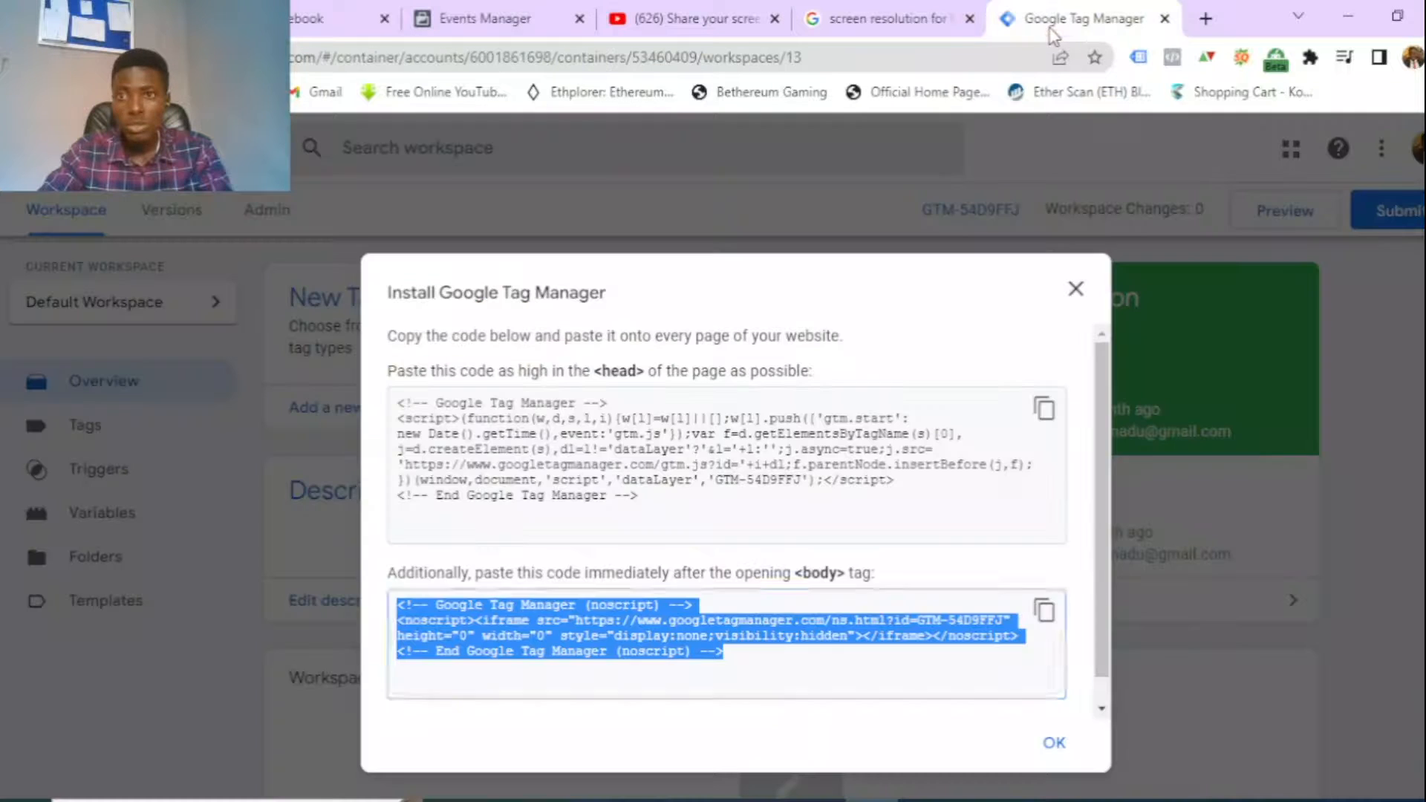
click(1087, 288)
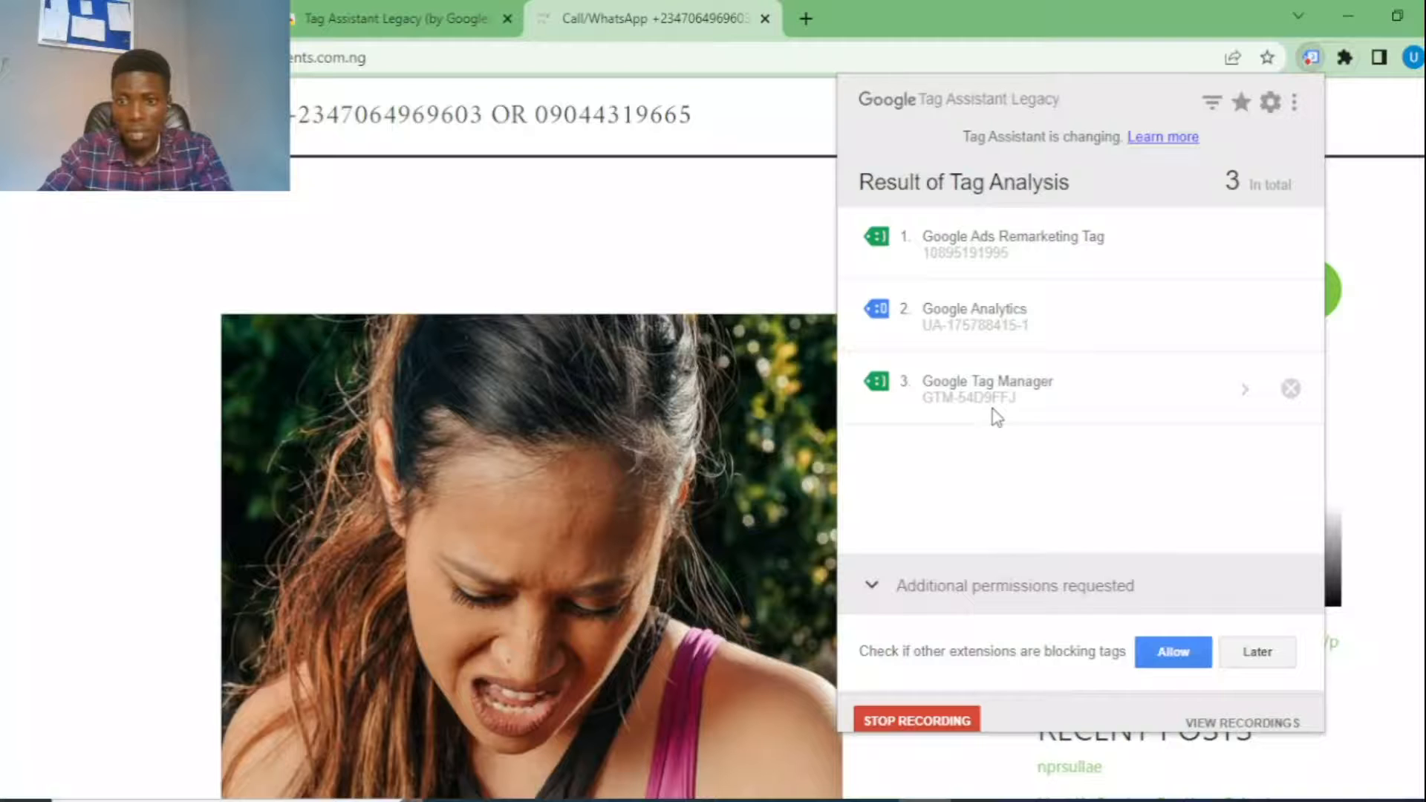
click(745, 134)
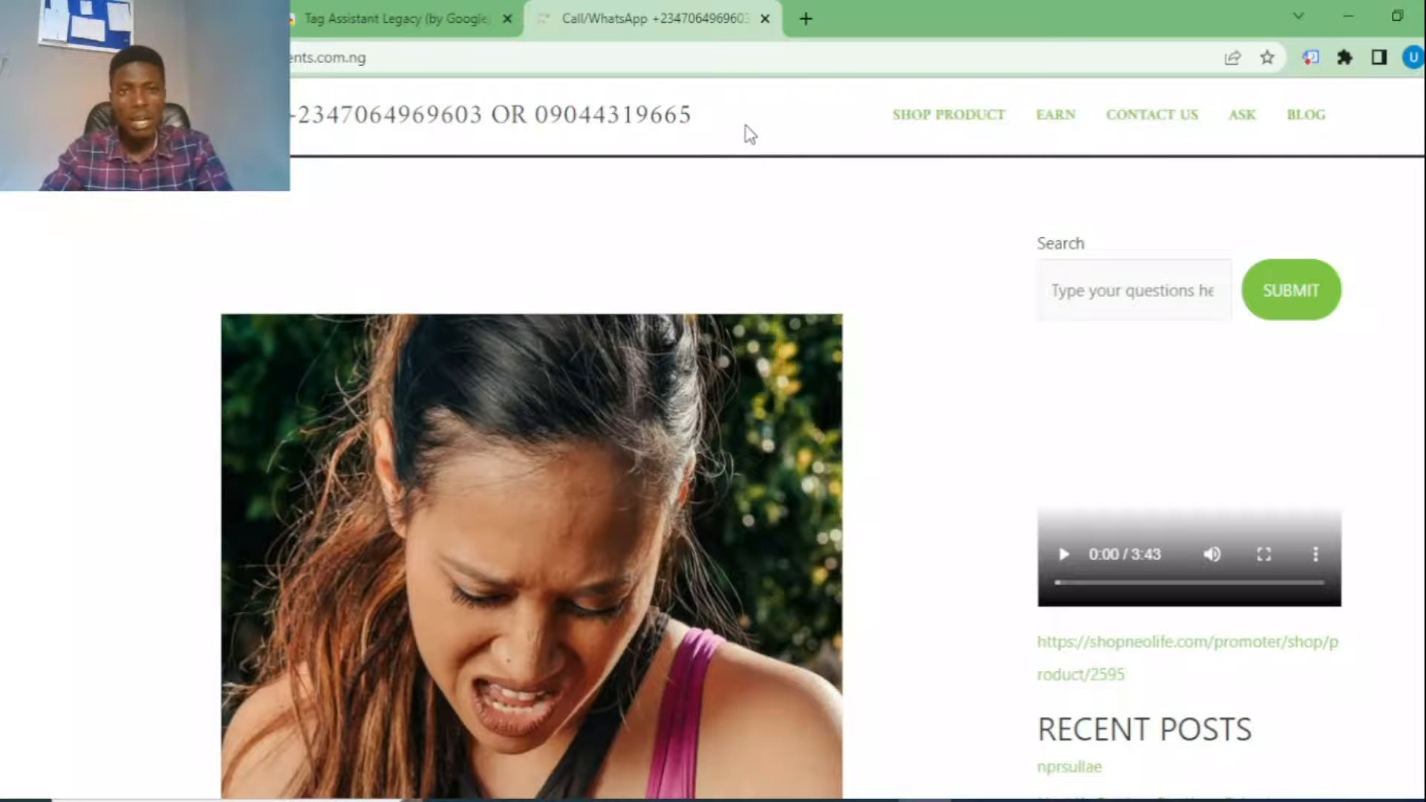
- Switch to the Google Tag Manager window and start a new tag named "fb pixel" in the workspace's tag list
click(873, 800)
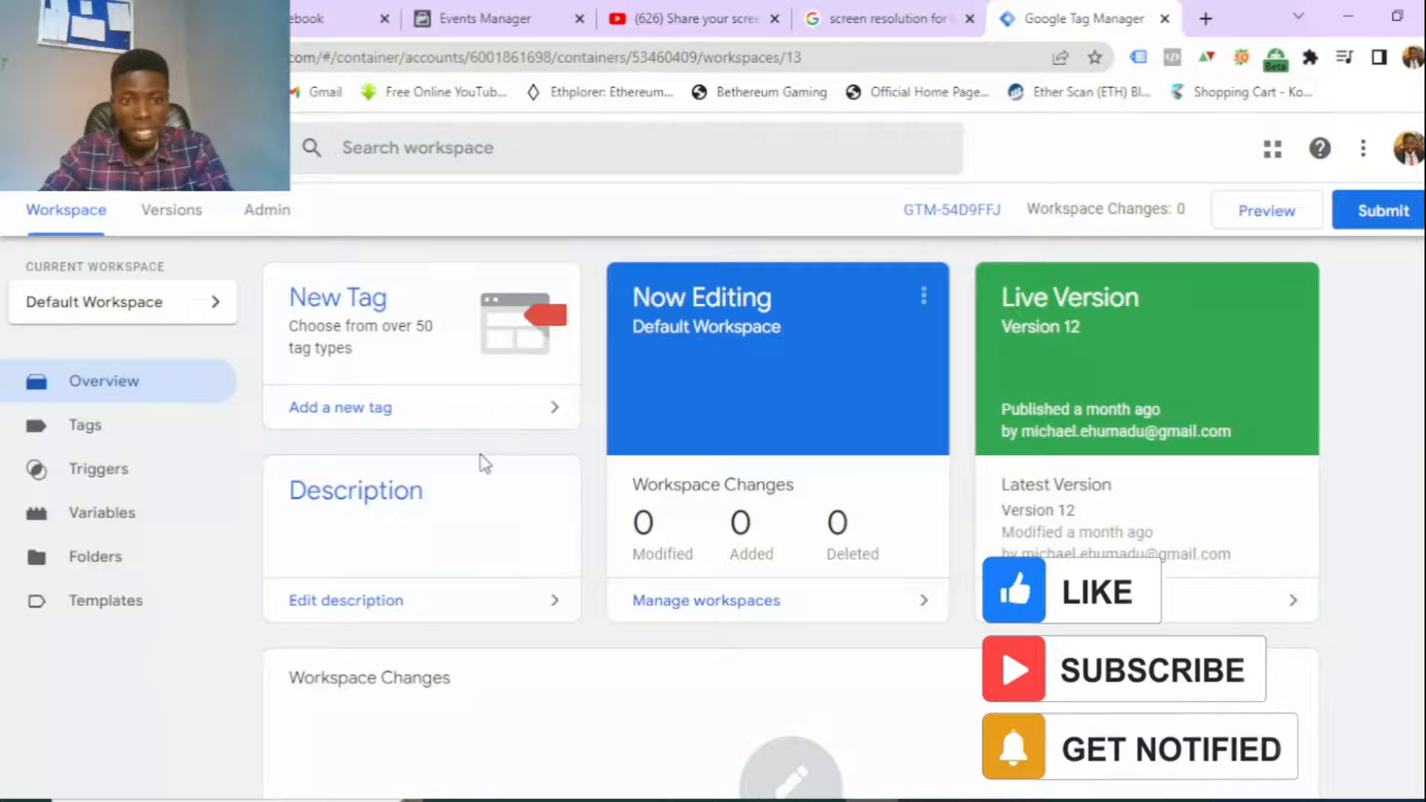
click(130, 428)
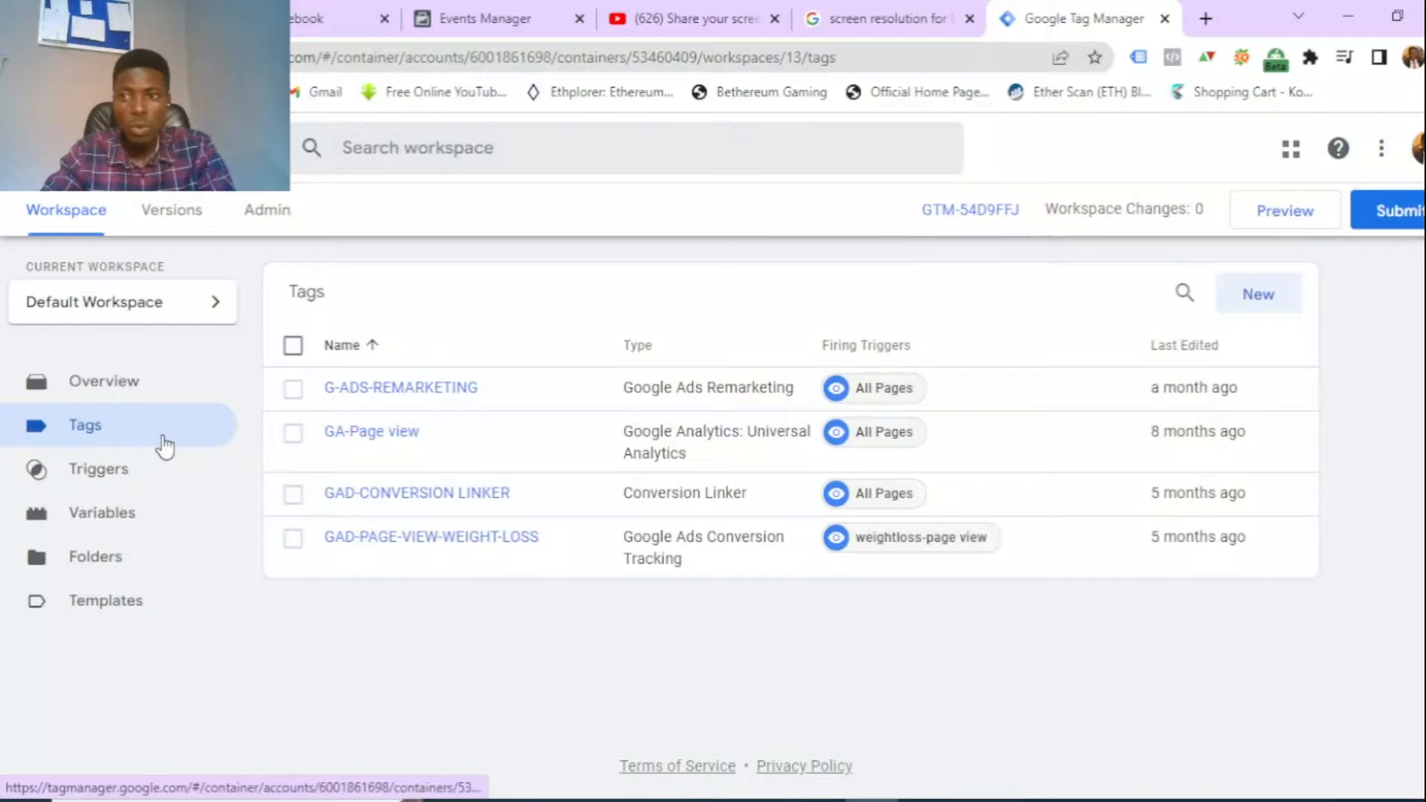
click(1233, 301)
click(418, 164)
click(410, 157)
click(407, 152)
key(BackSpace)
key(BackSpace)
key(BackSpace)
key(BackSpace)
key(BackSpace)
text(fb pixel)
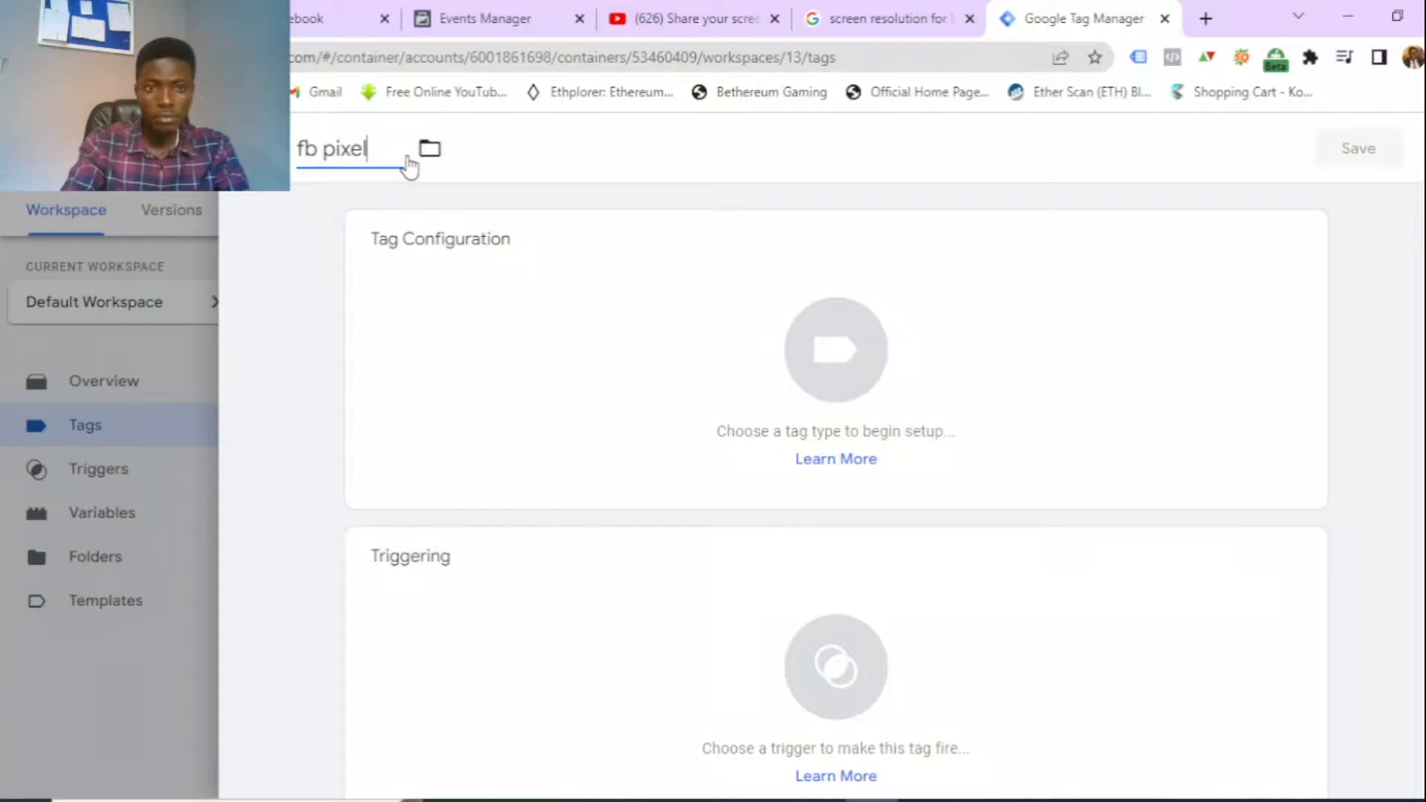
click(821, 352)
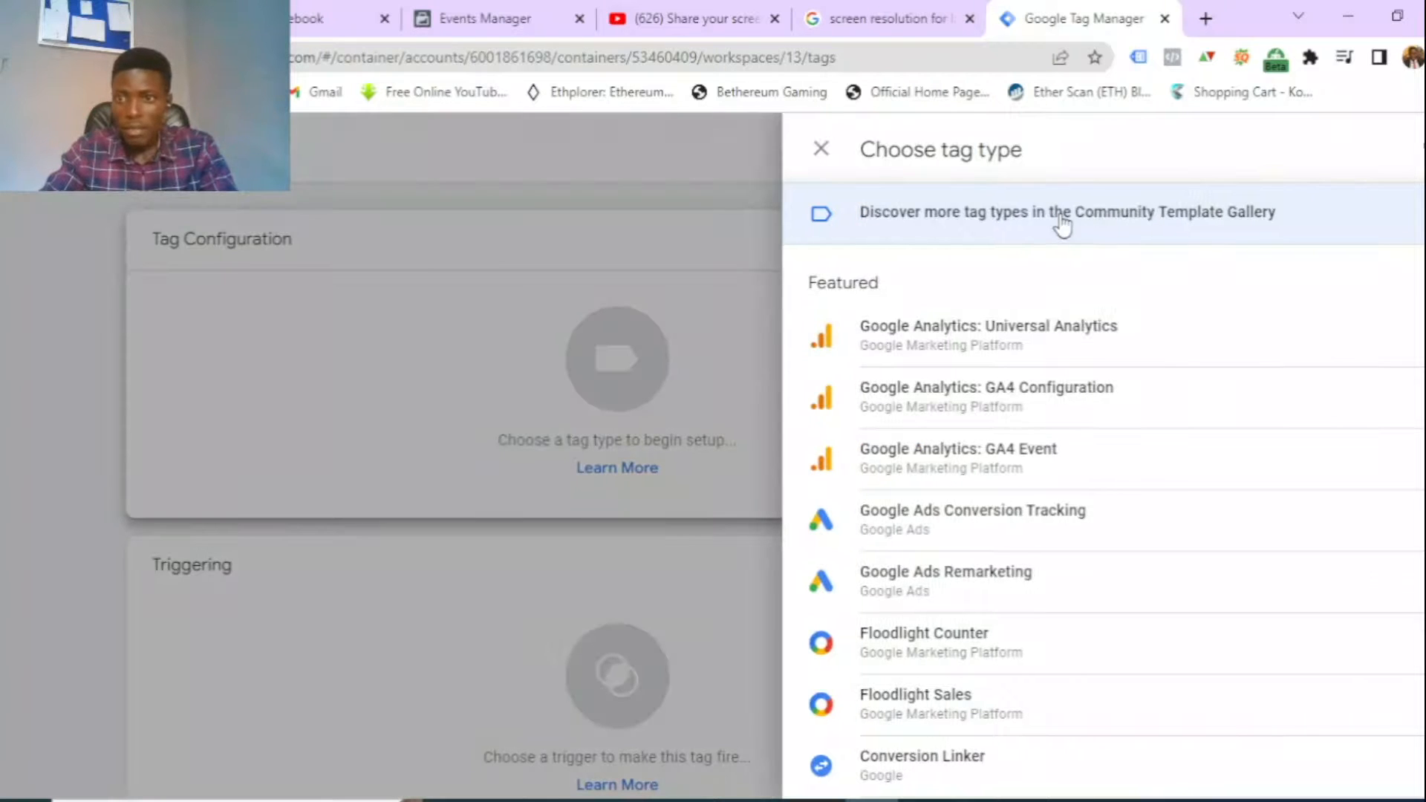
scroll(1340, 281, down, 7)
scroll(1422, 146, down, 10)
scroll(1422, 175, up, 15)
click(1421, 148)
text(faceb)
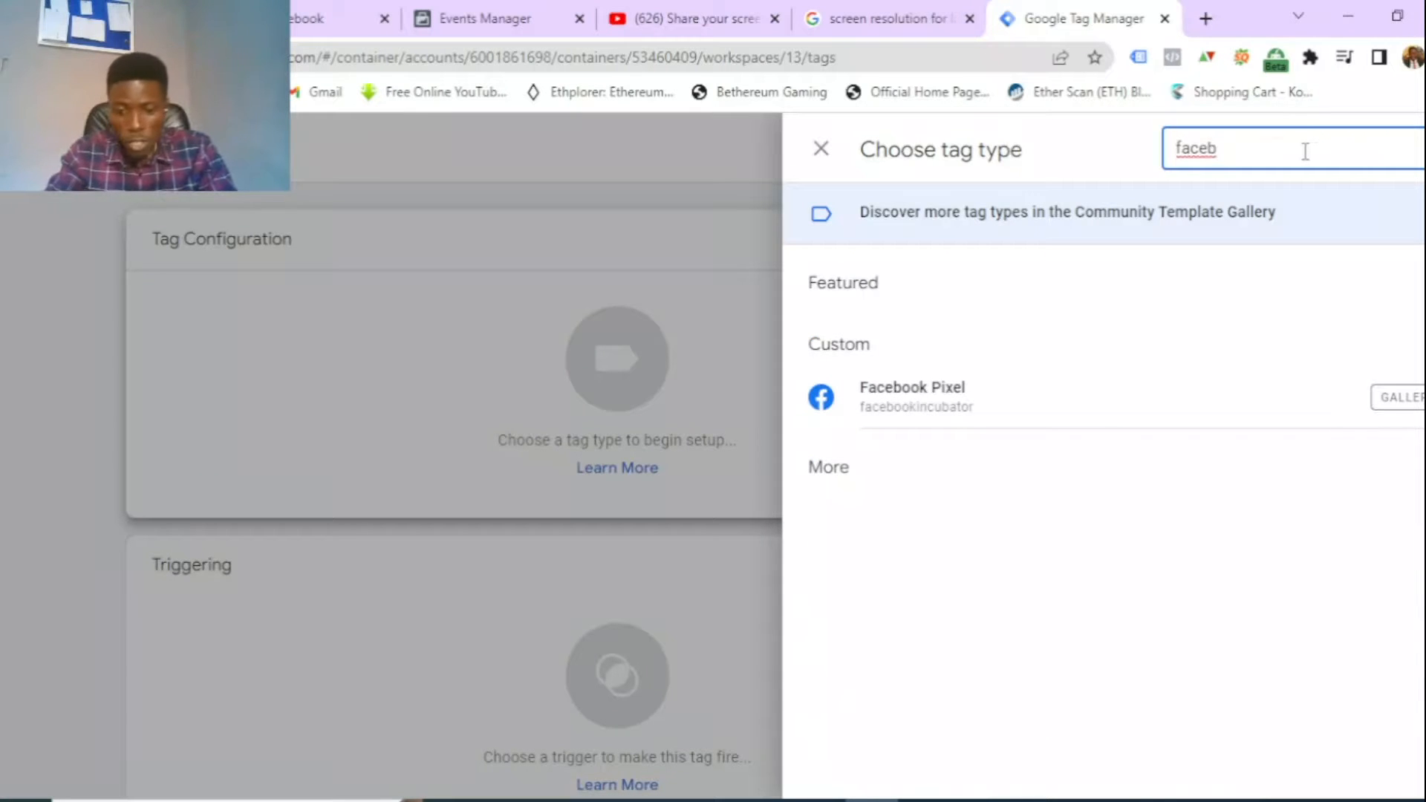
text(ook)
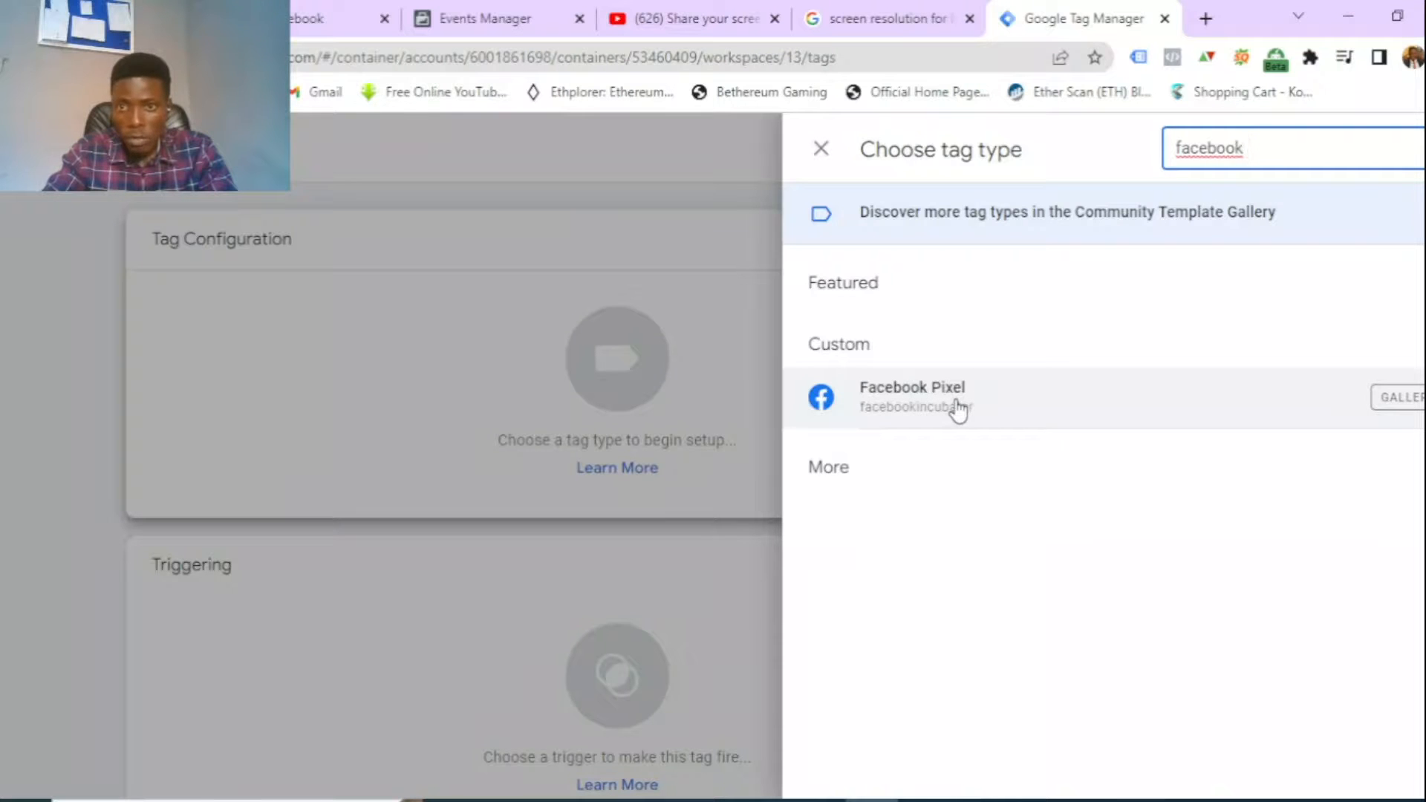
click(823, 150)
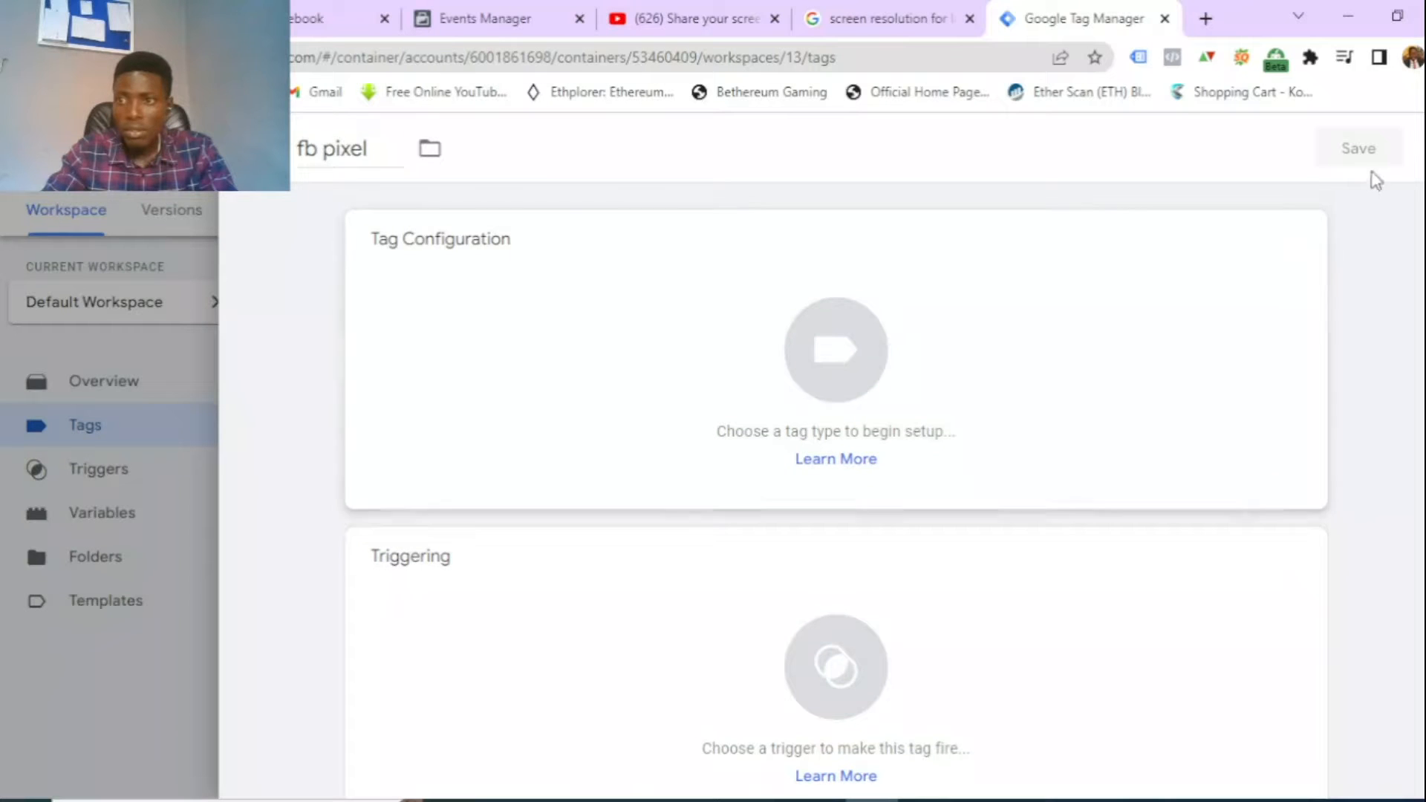
click(1245, 258)
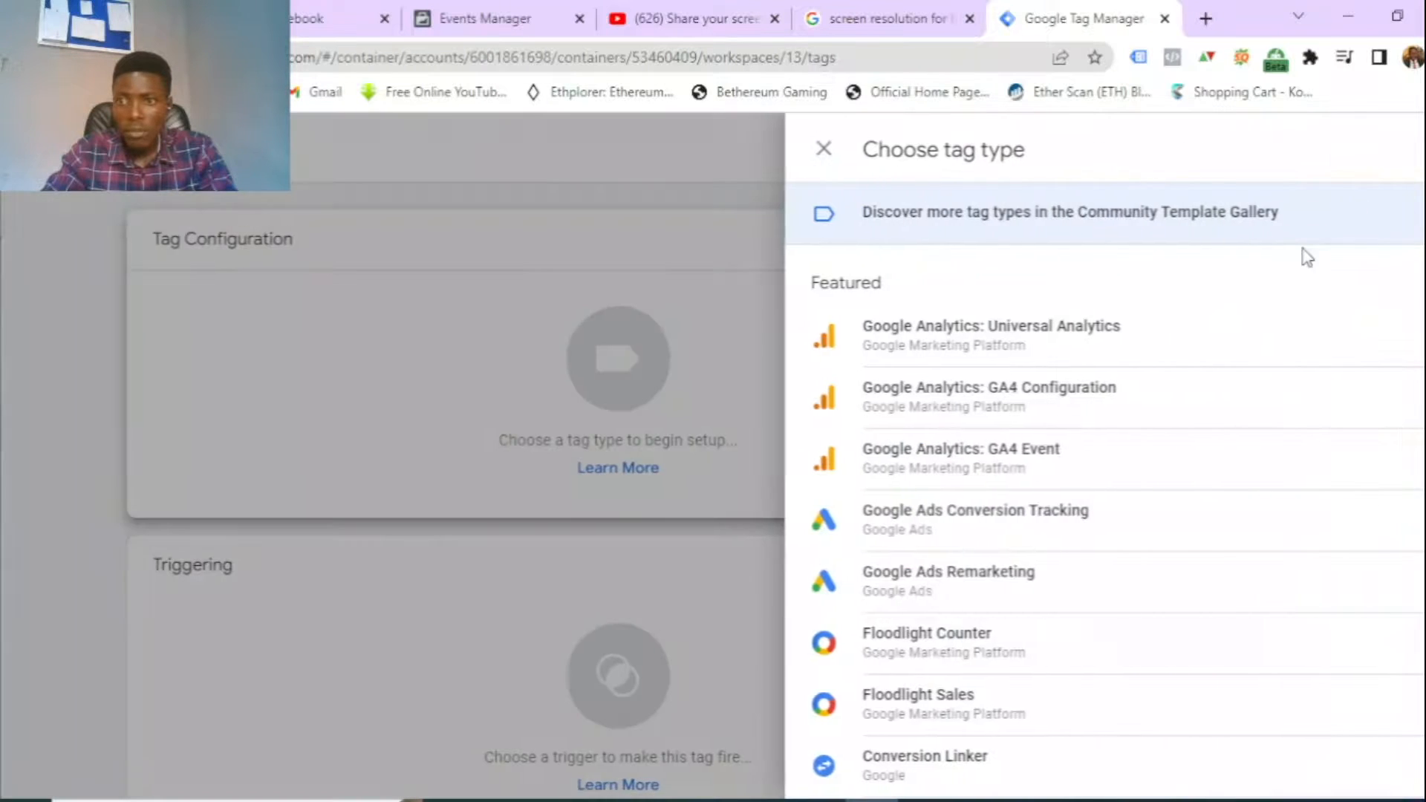
click(1419, 152)
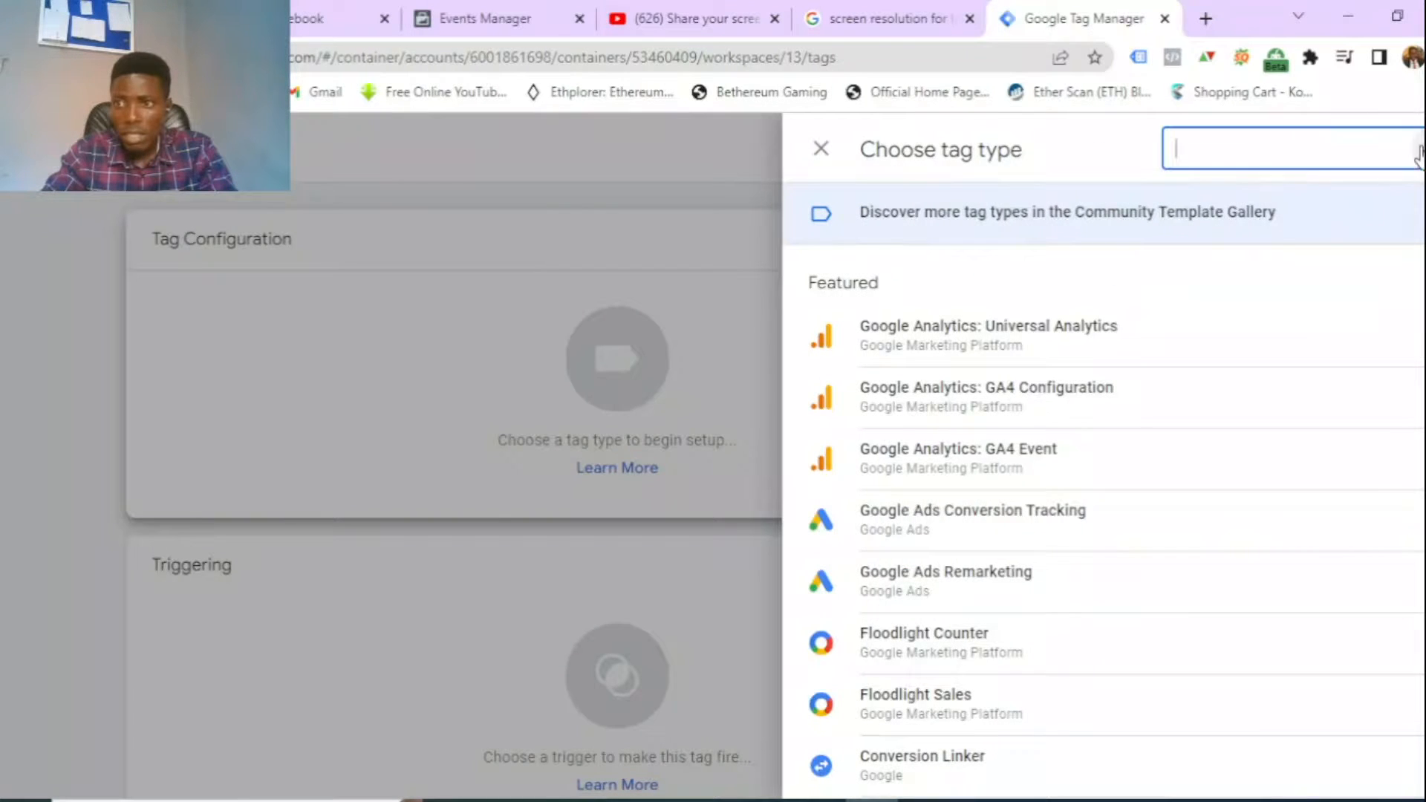
text(face)
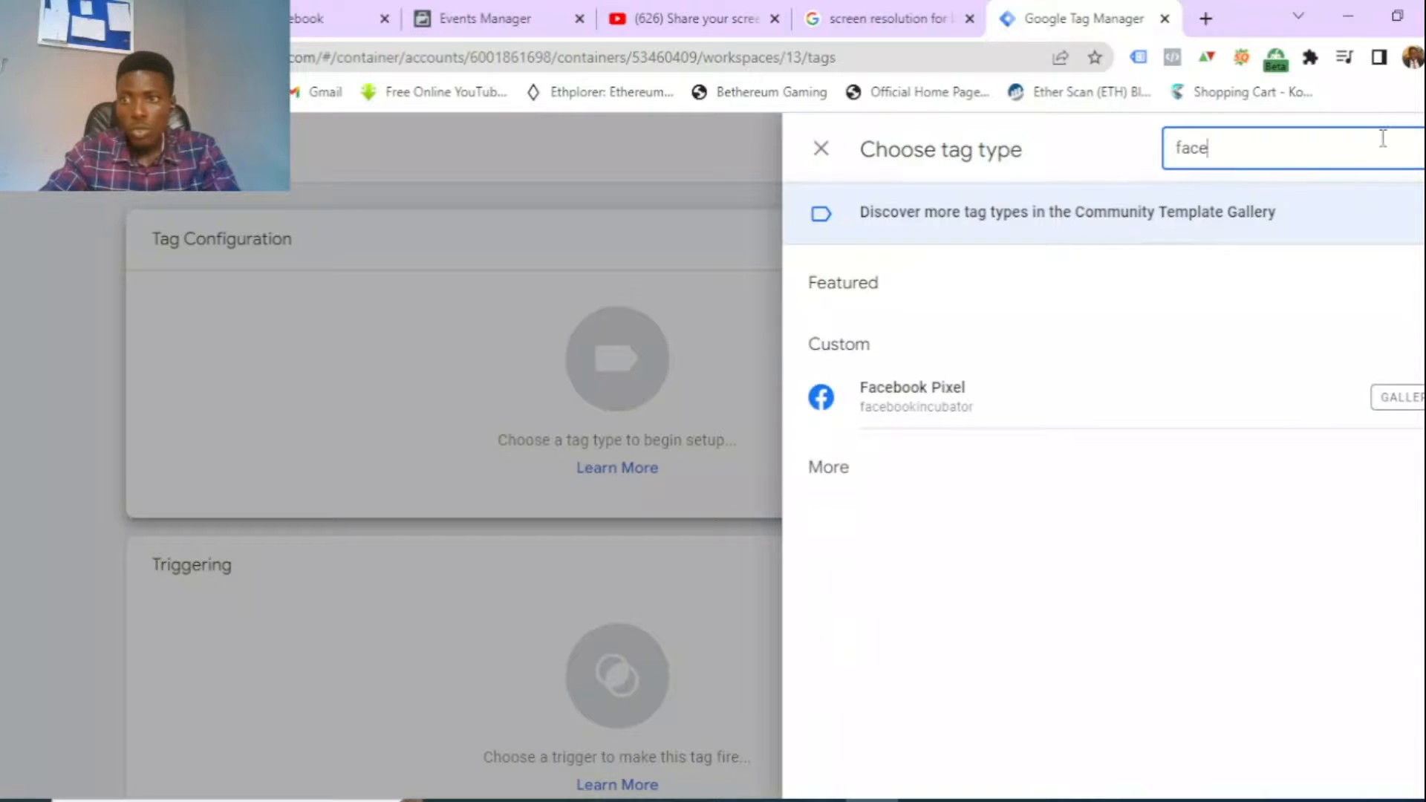
click(1421, 158)
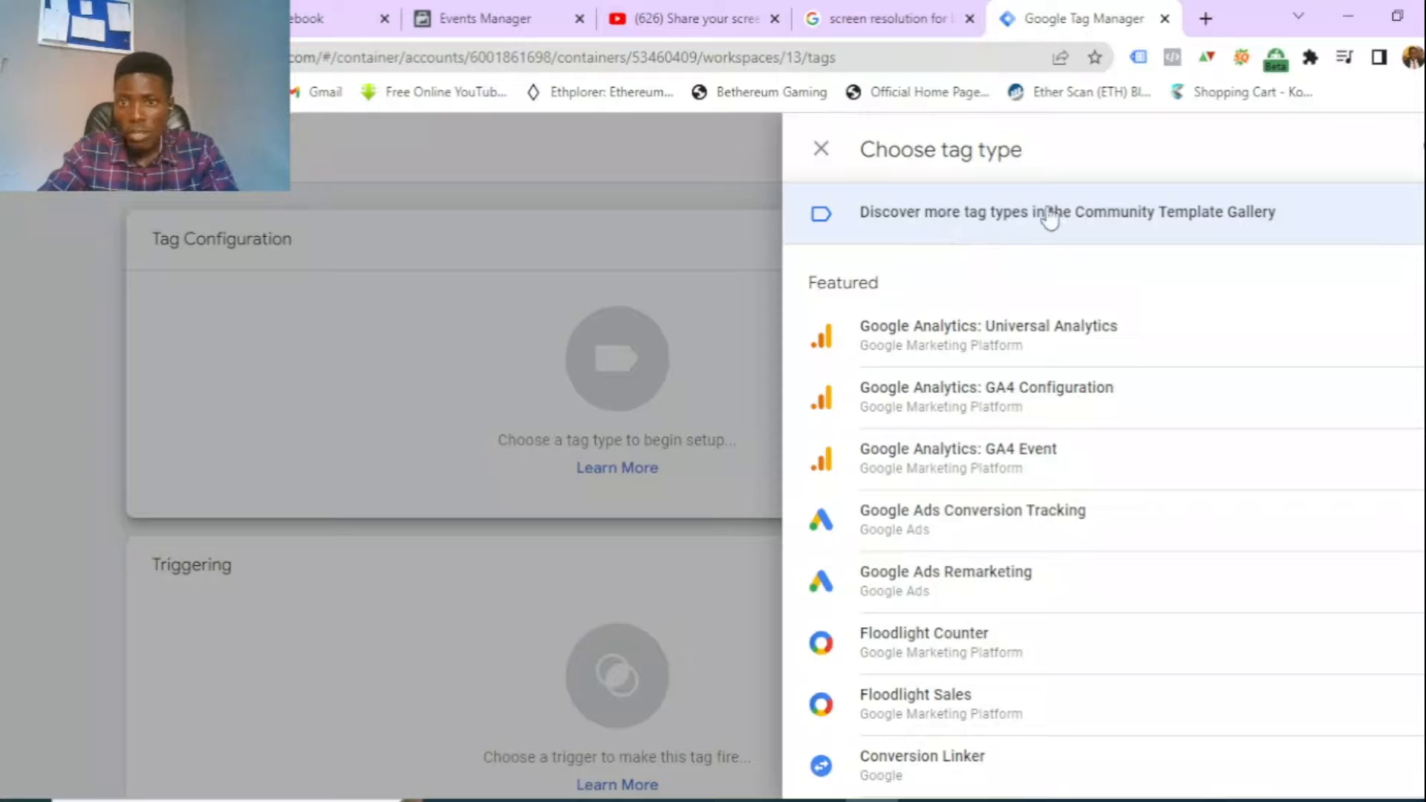
click(1260, 215)
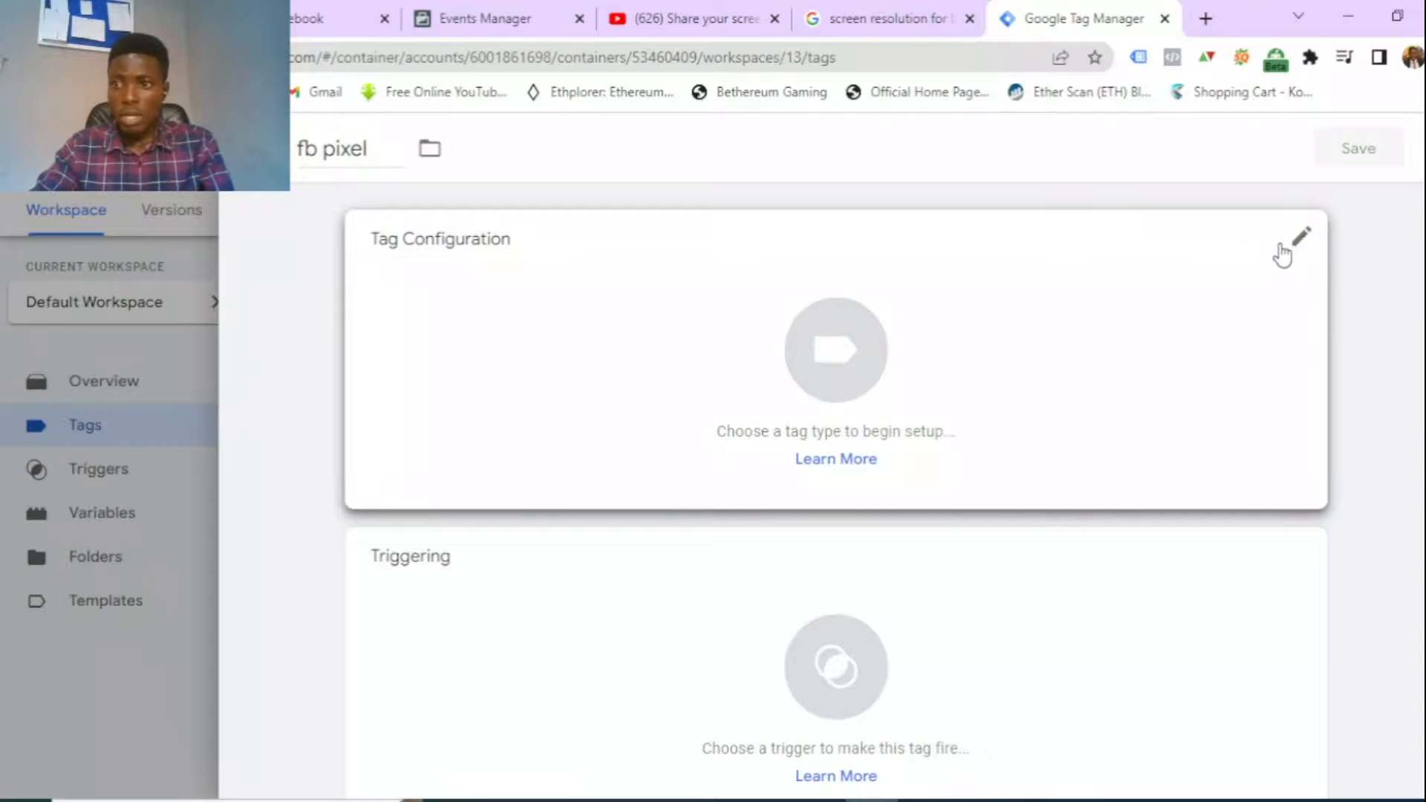
- Search the tag types for "face" and set the fb pixel tag's type to Facebook Pixel by facebookincubator
click(1296, 247)
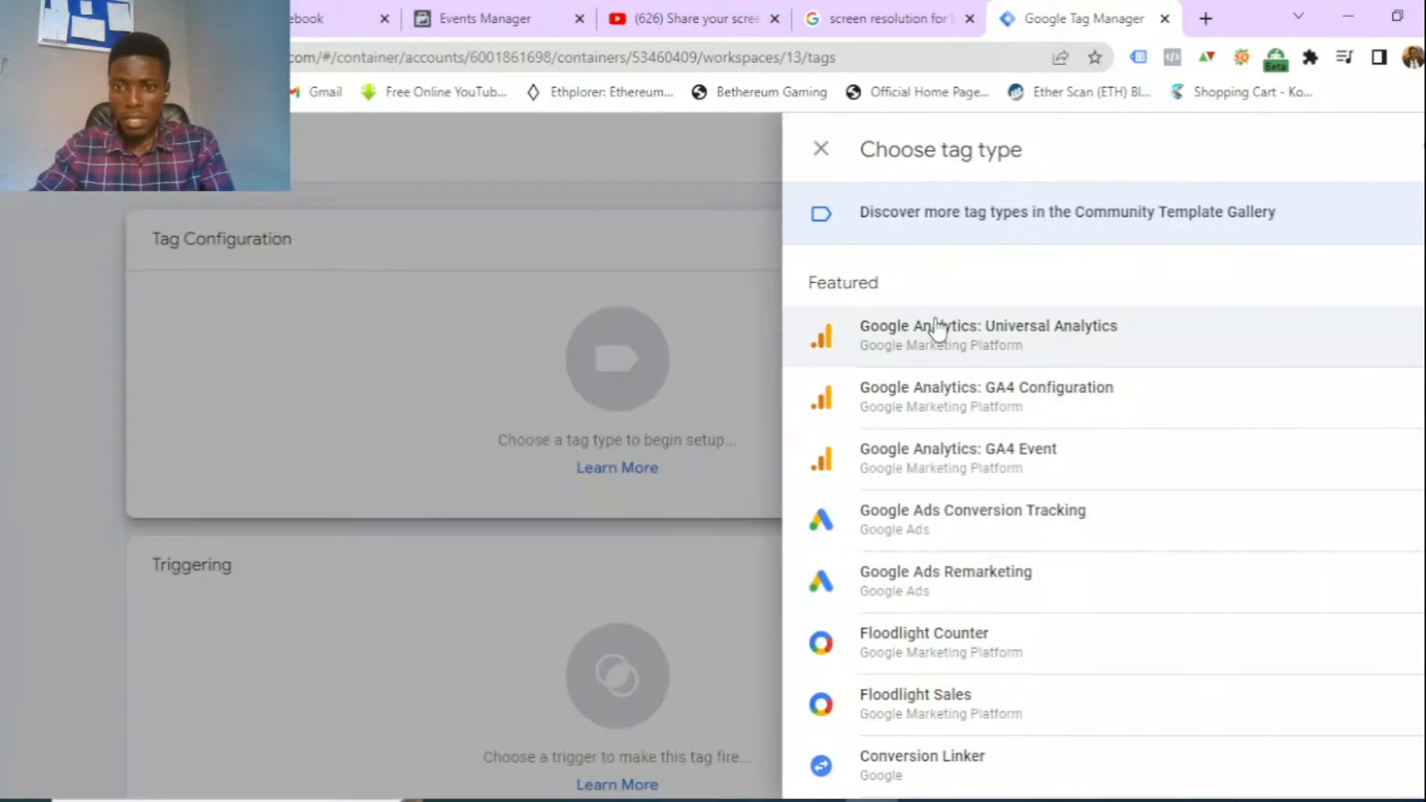
click(1423, 150)
text(face)
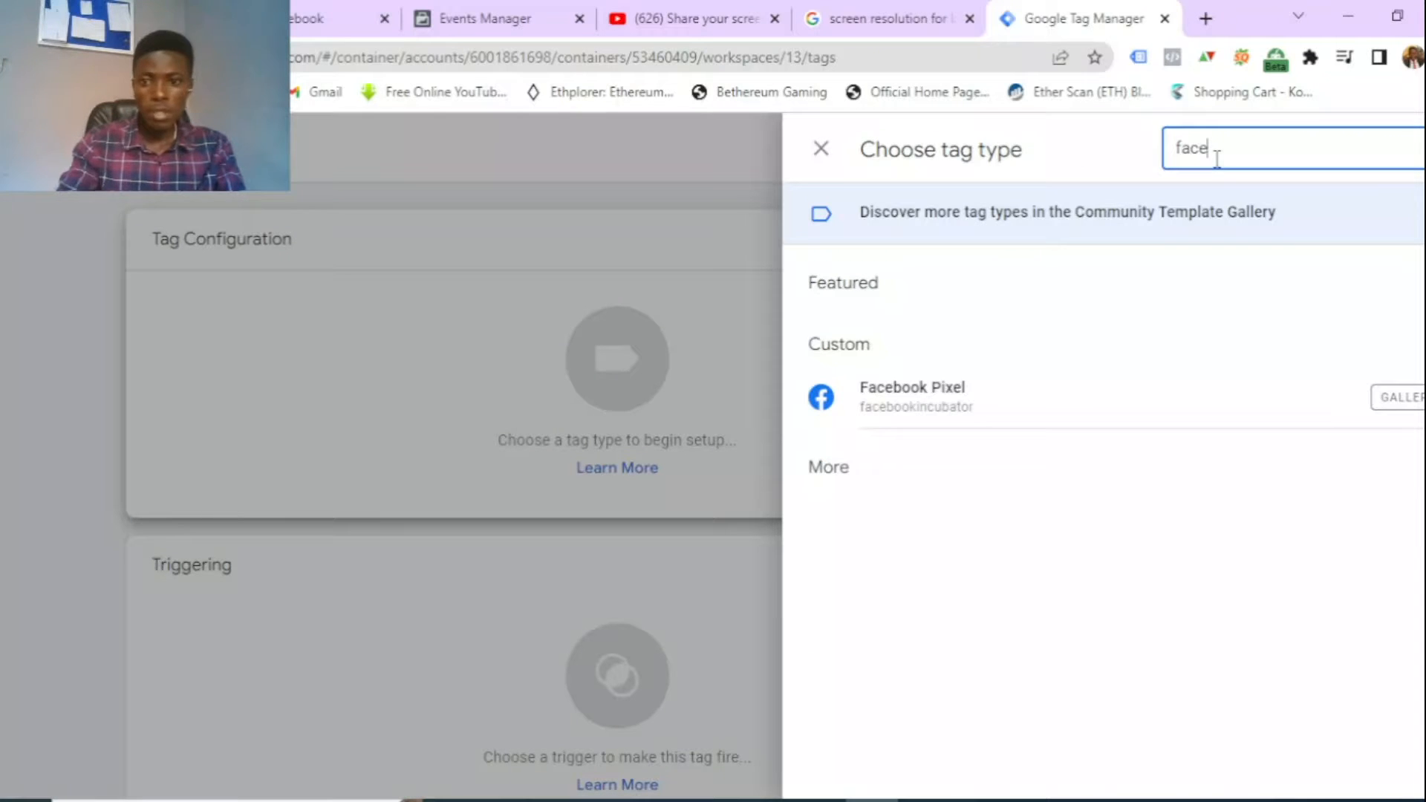
click(936, 423)
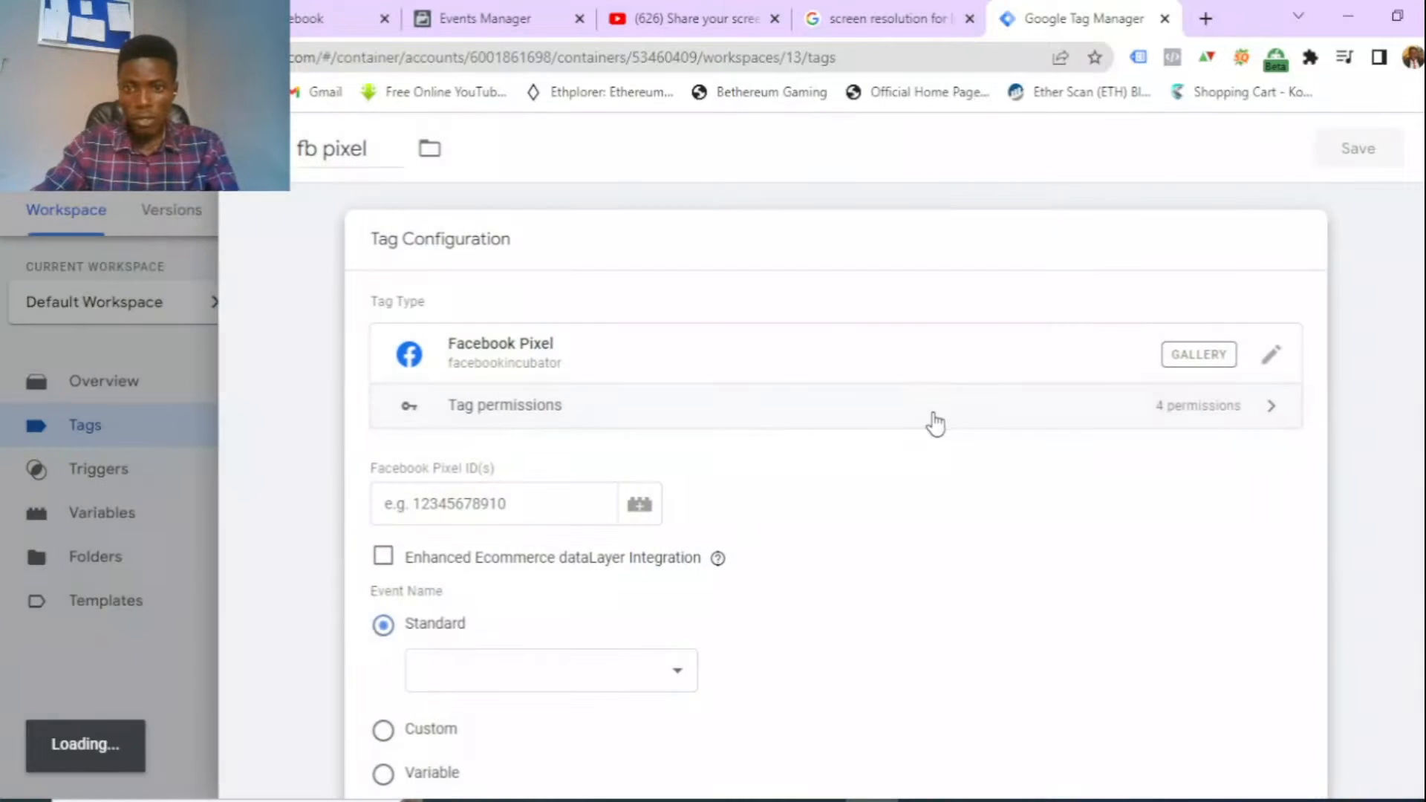
scroll(744, 426, down, 5)
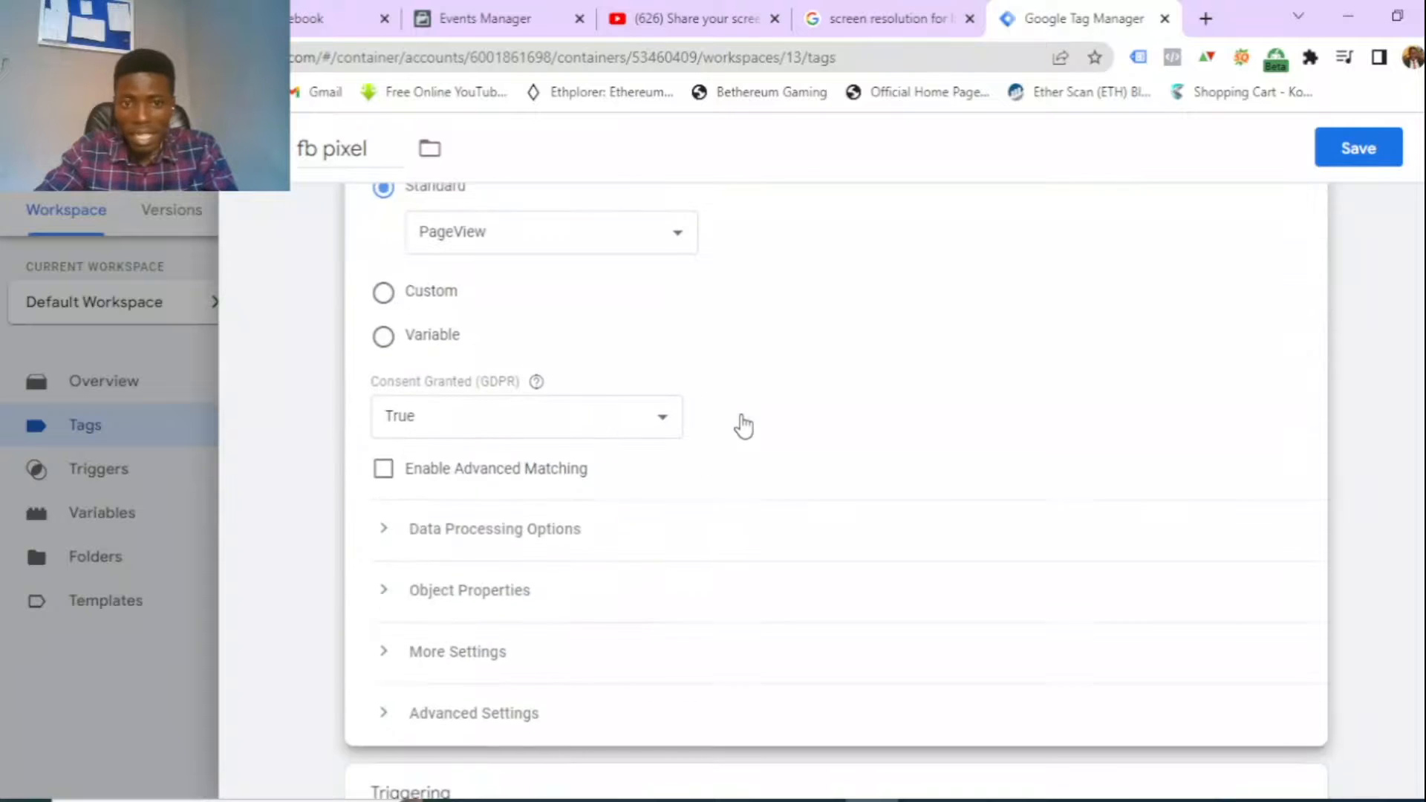
- Switch to the Facebook Business Settings window and copy the new pixel's ID from its Pixels page
scroll(518, 331, up, 3)
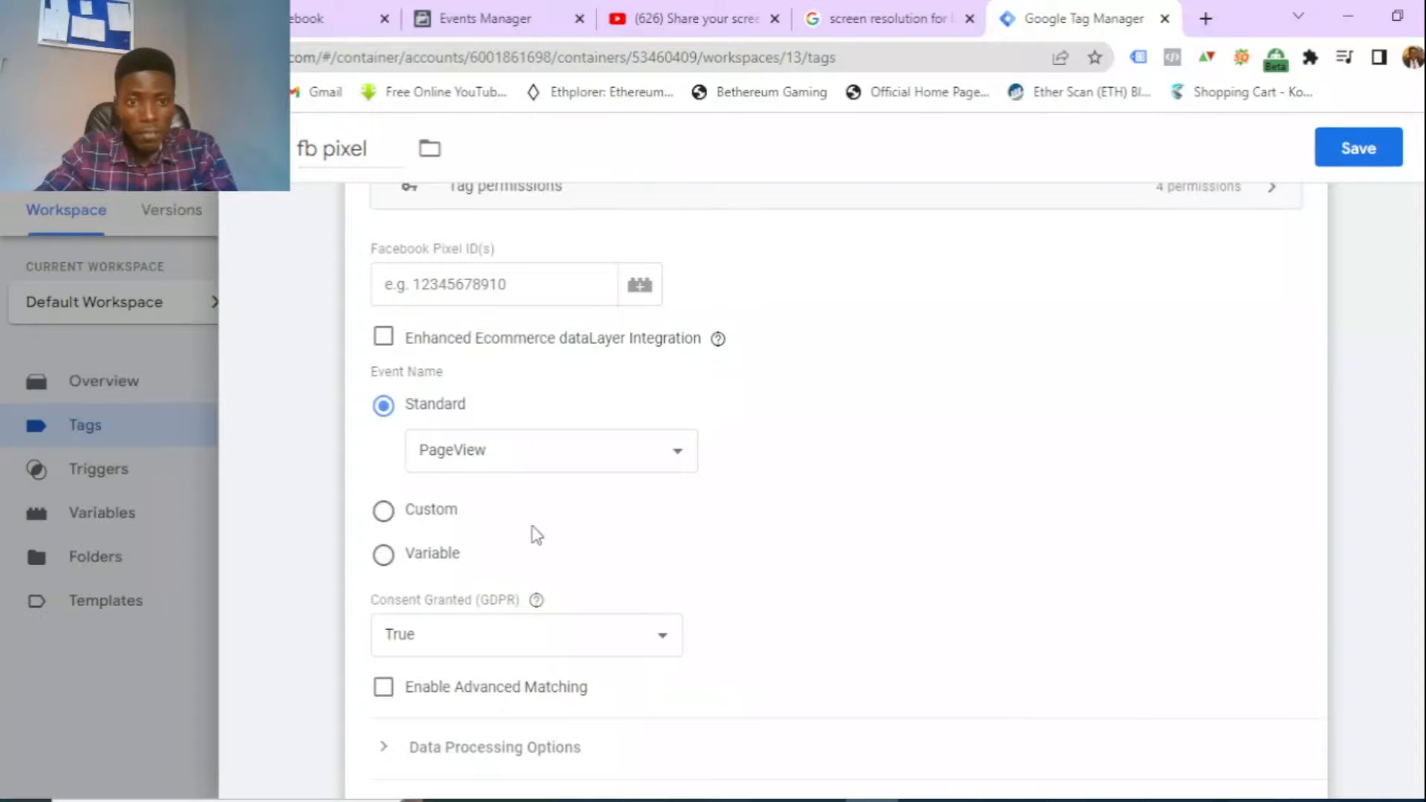
scroll(530, 292, up, 2)
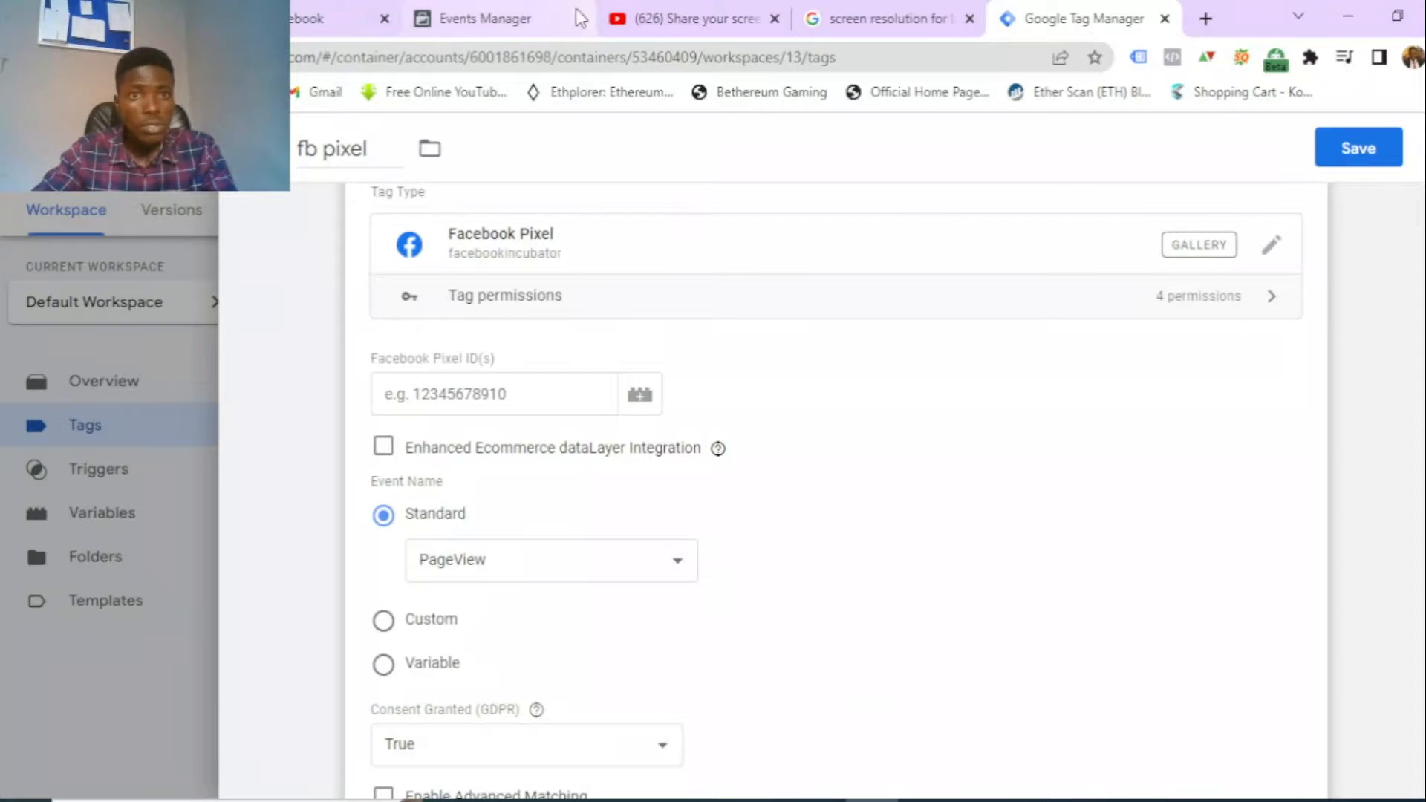
mouse_move(927, 800)
click(921, 713)
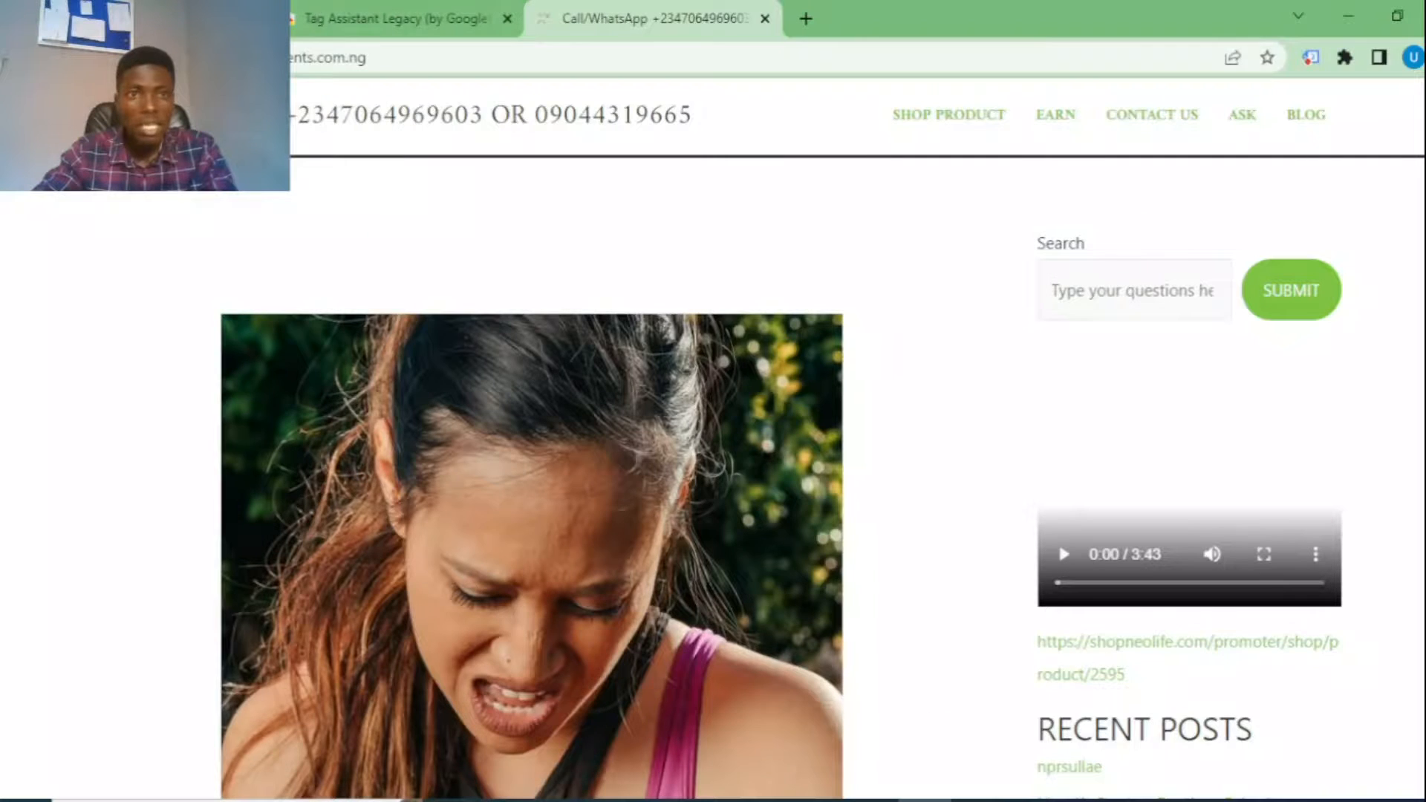
click(385, 26)
click(230, 21)
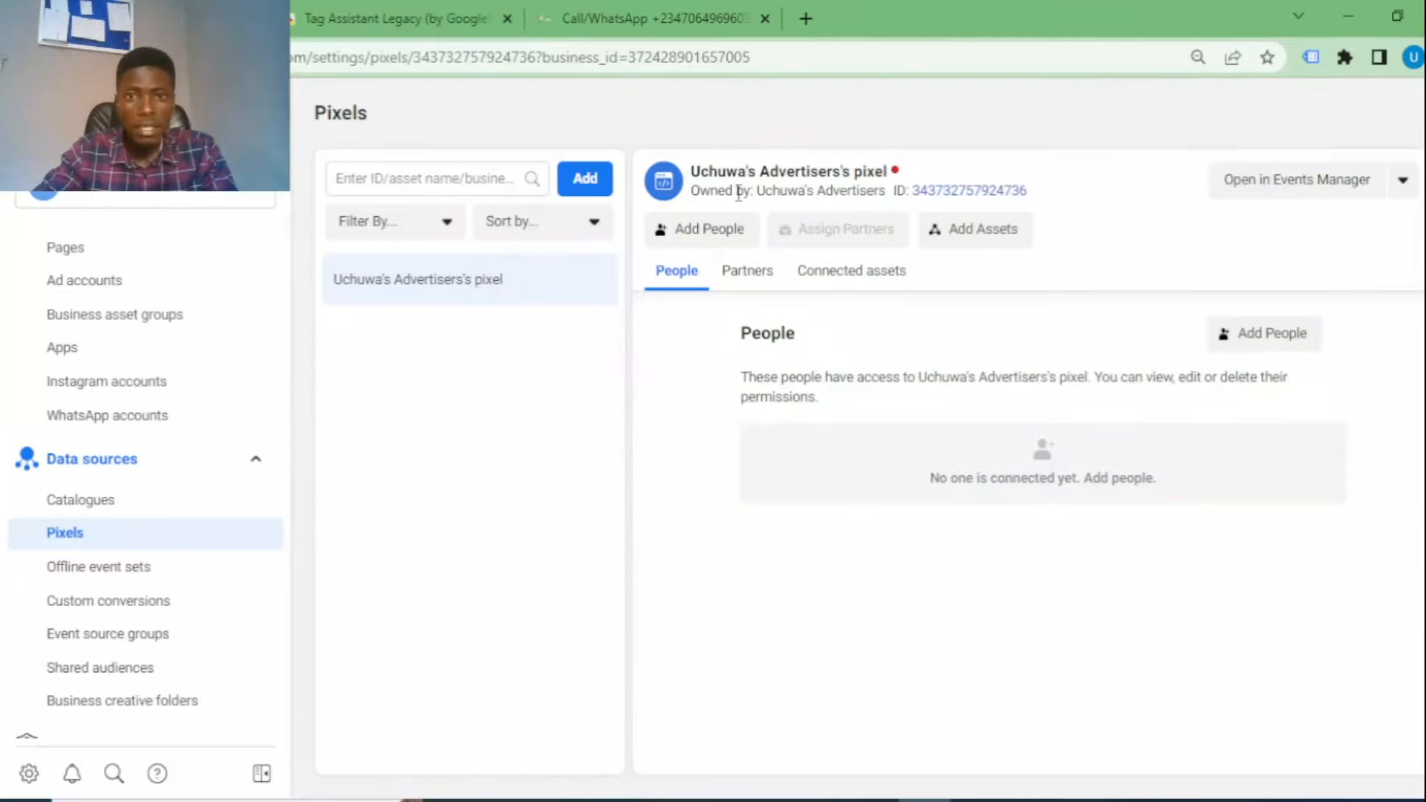
click(935, 195)
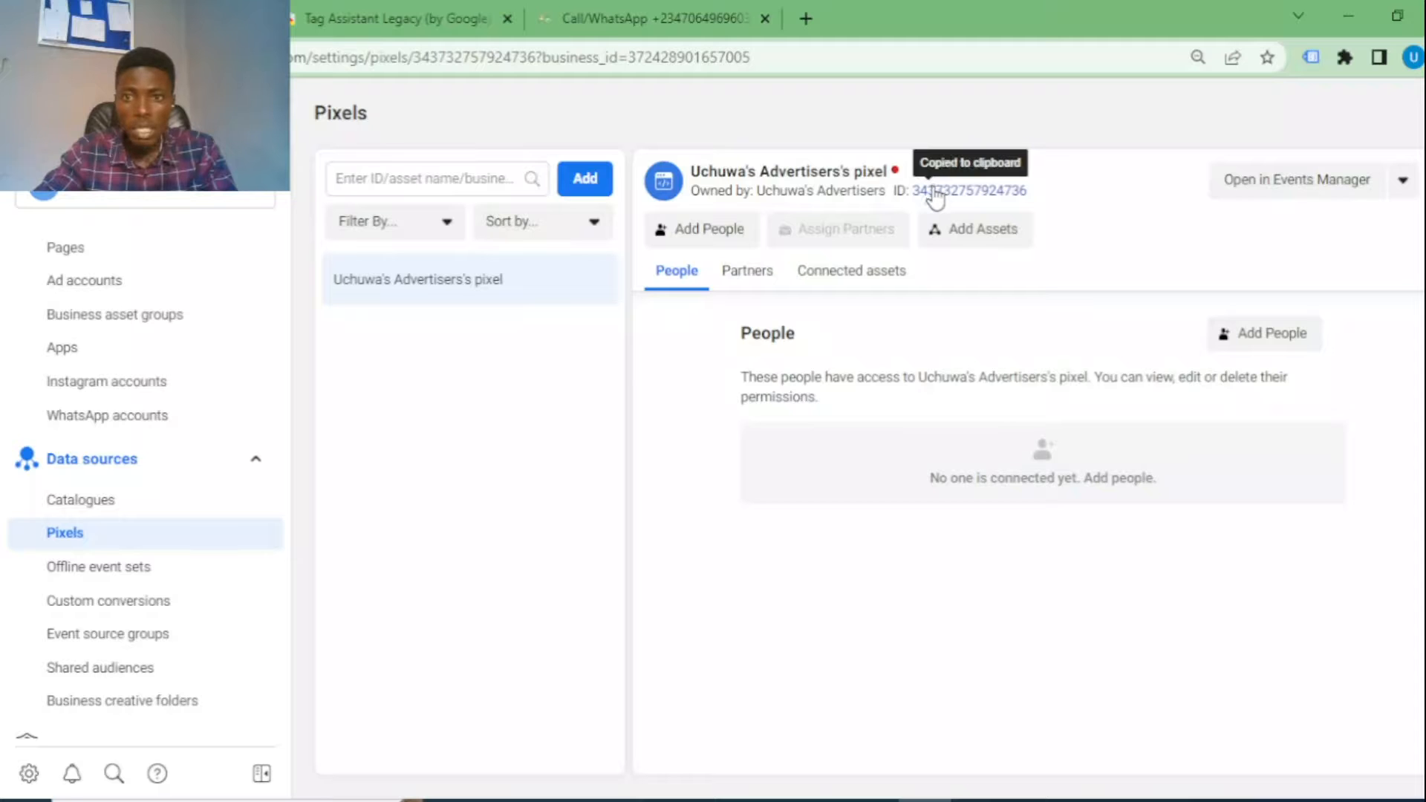
- Return to Google Tag Manager and paste the copied ID as the fb pixel tag's Facebook Pixel ID
click(908, 796)
click(514, 394)
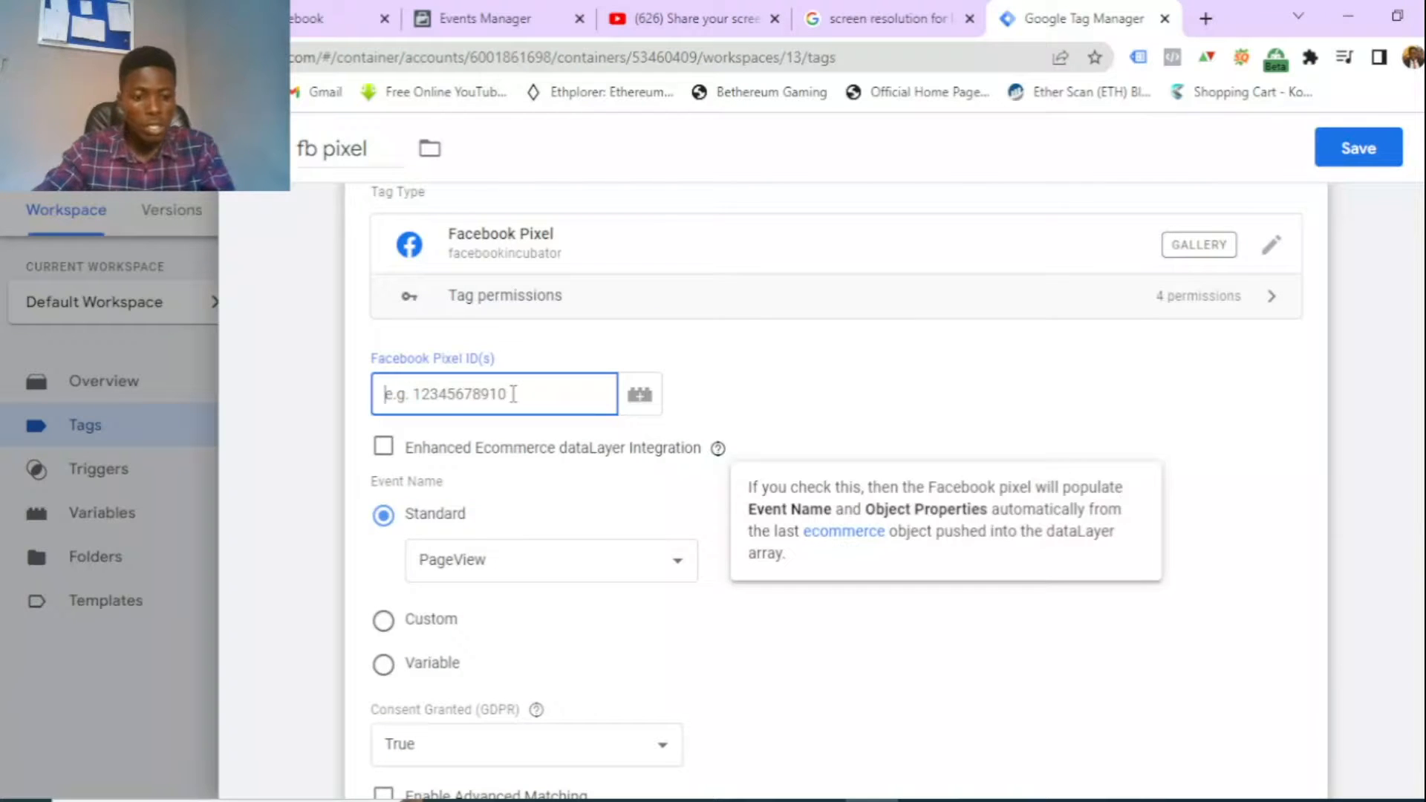
key(ctrl+v)
- Assign the All Pages page view trigger to the fb pixel tag and save the tag
scroll(598, 615, down, 1)
scroll(465, 576, down, 8)
scroll(465, 576, up, 3)
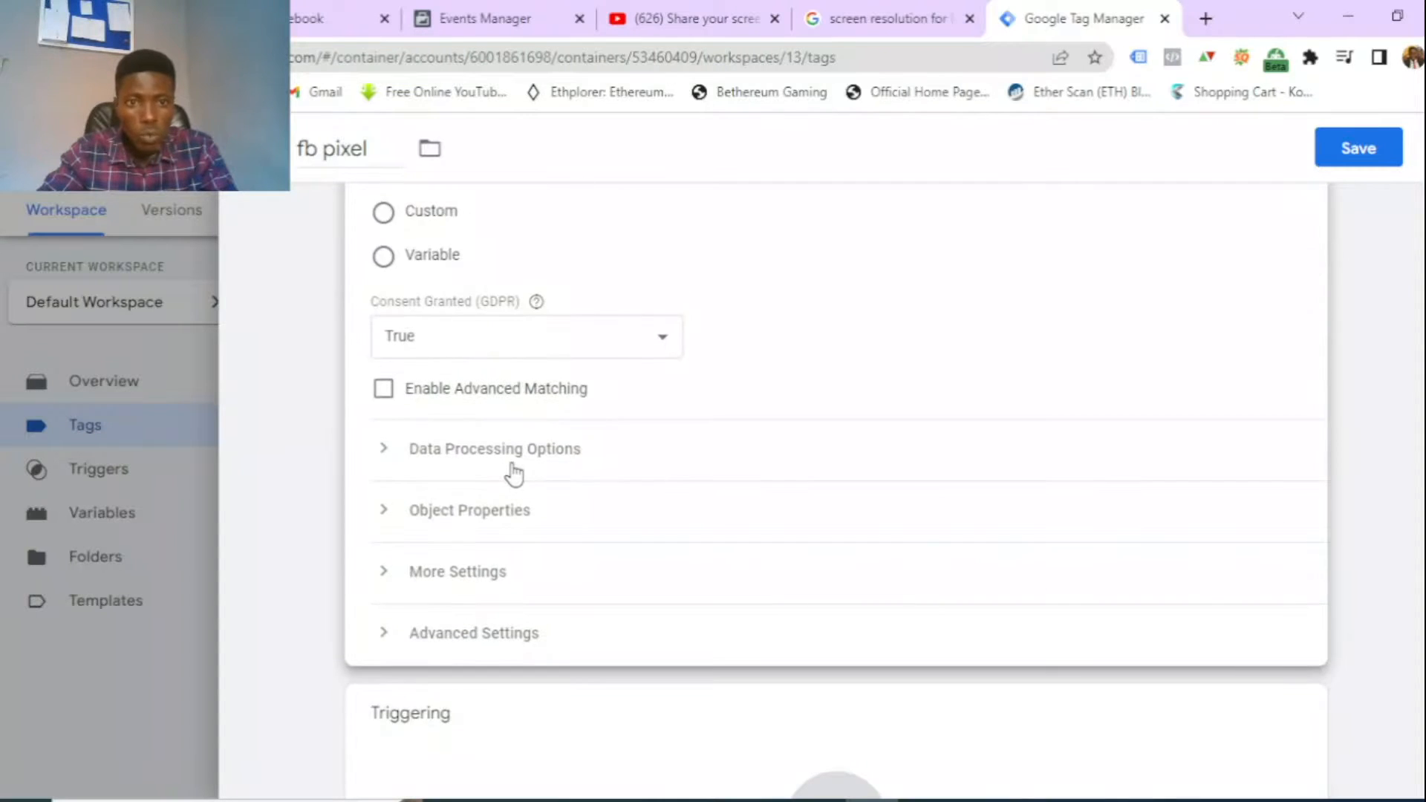
scroll(514, 474, down, 3)
click(833, 599)
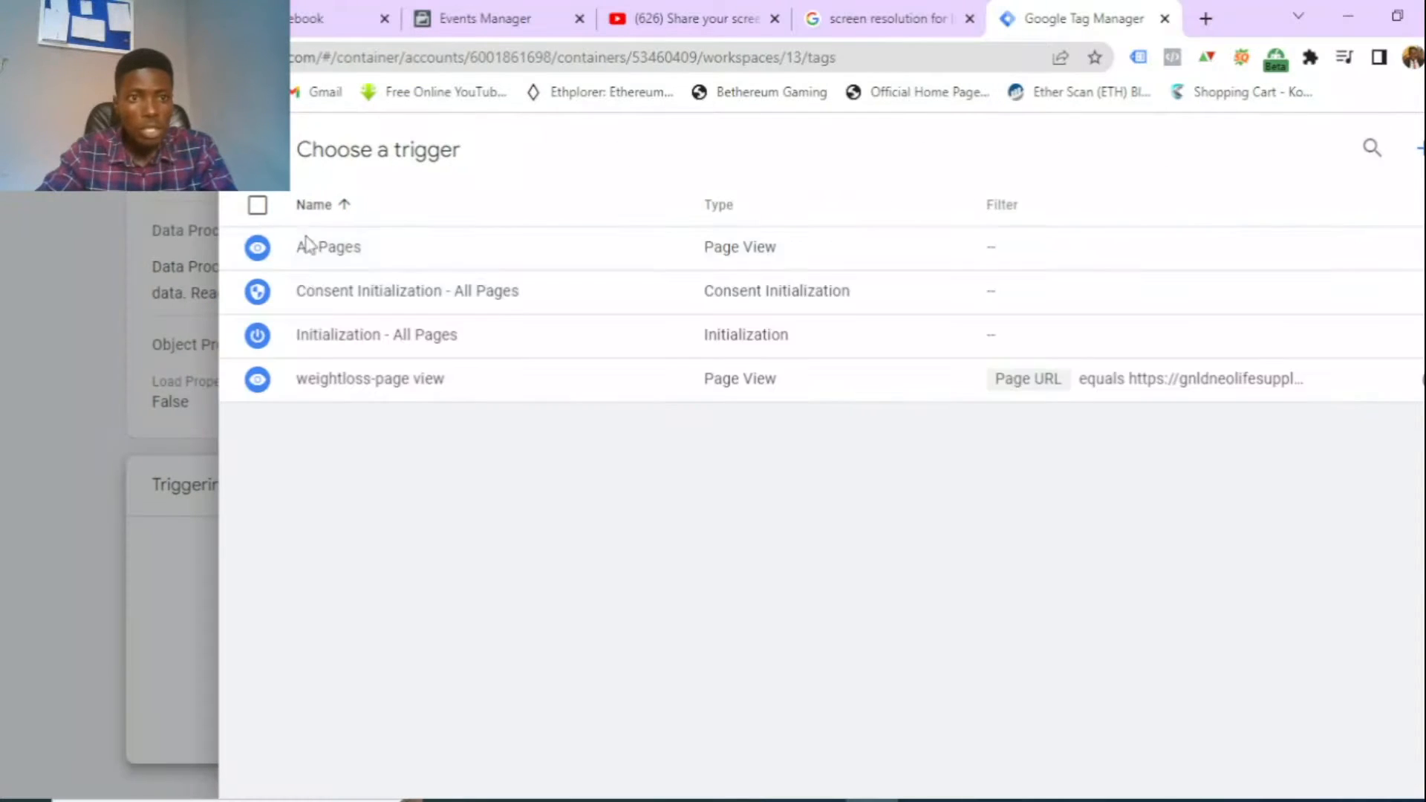
click(321, 250)
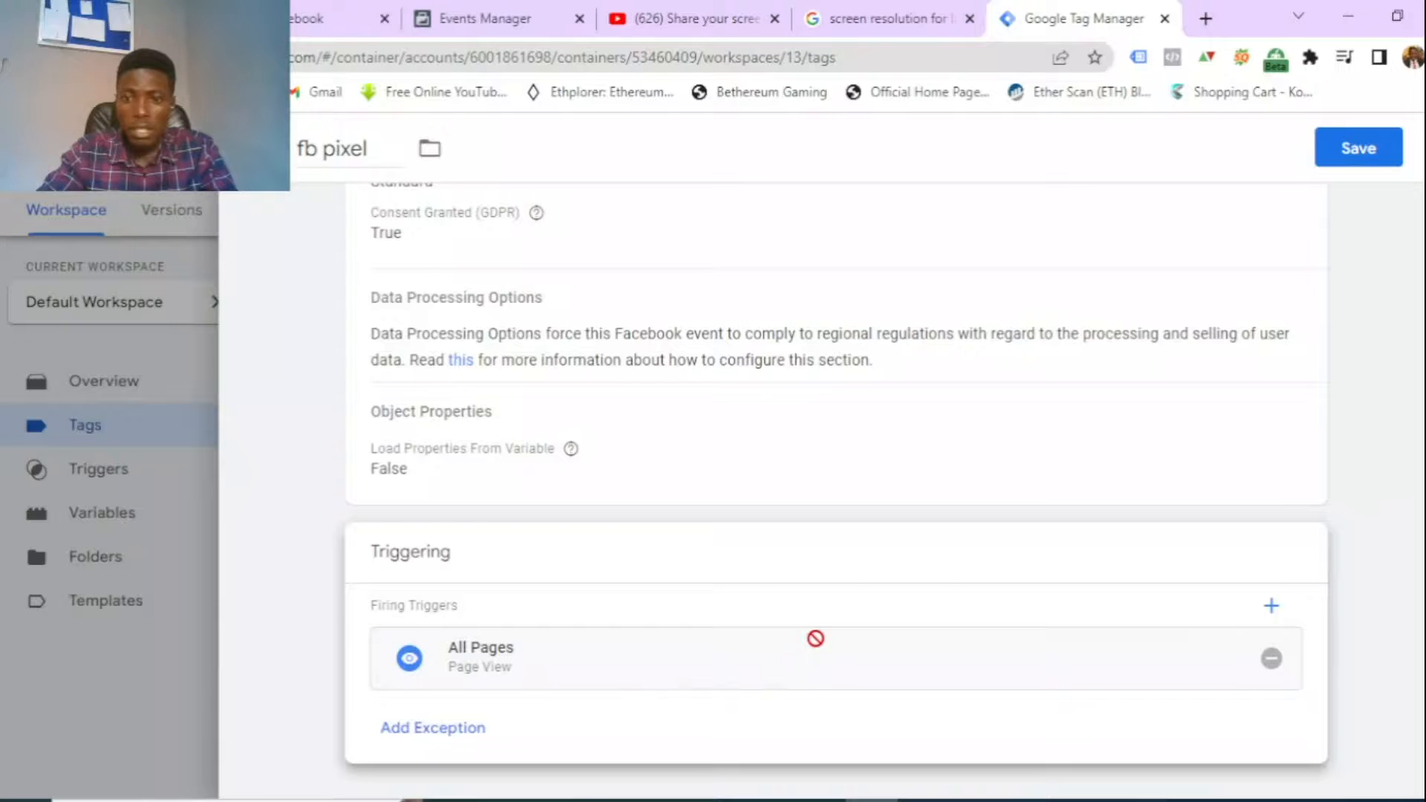
click(1365, 149)
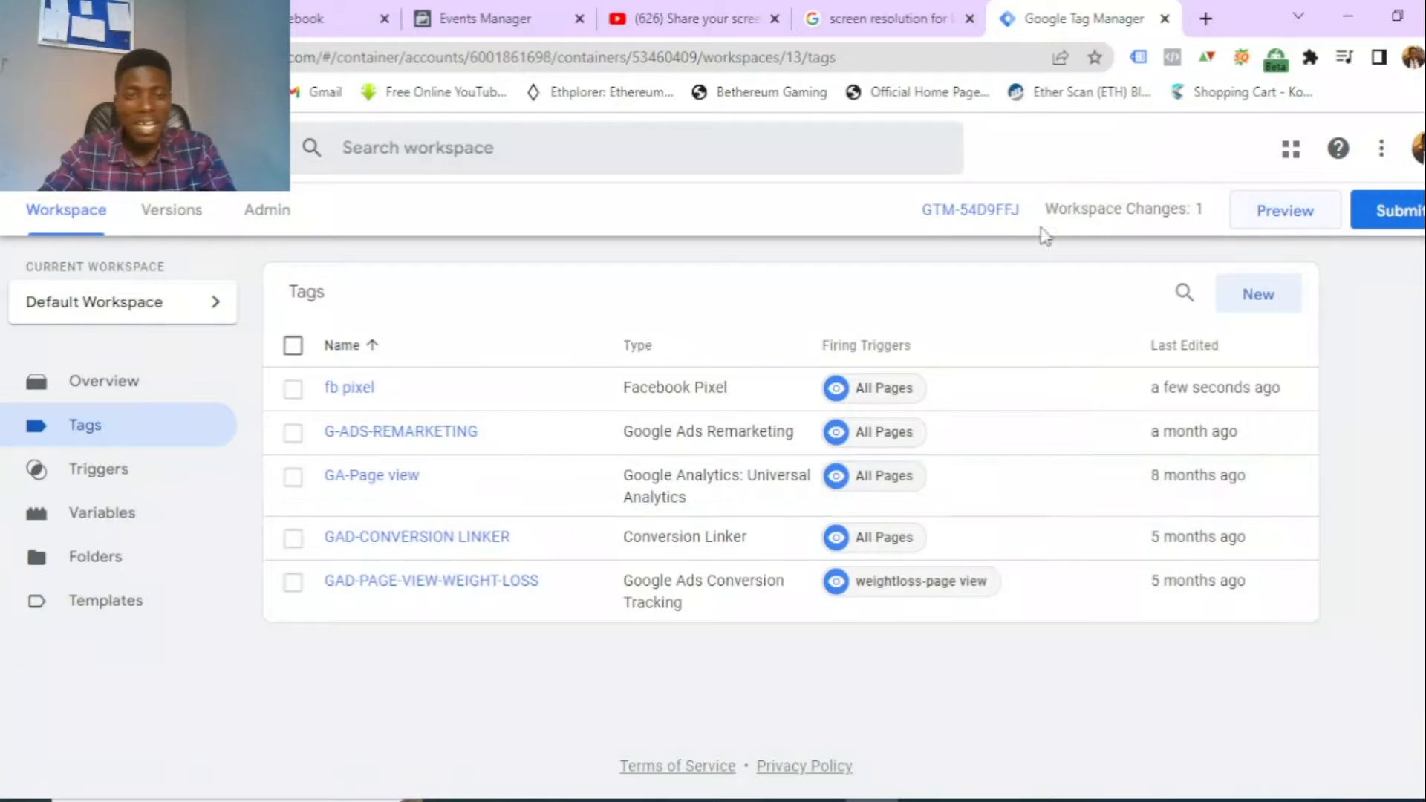
click(1276, 217)
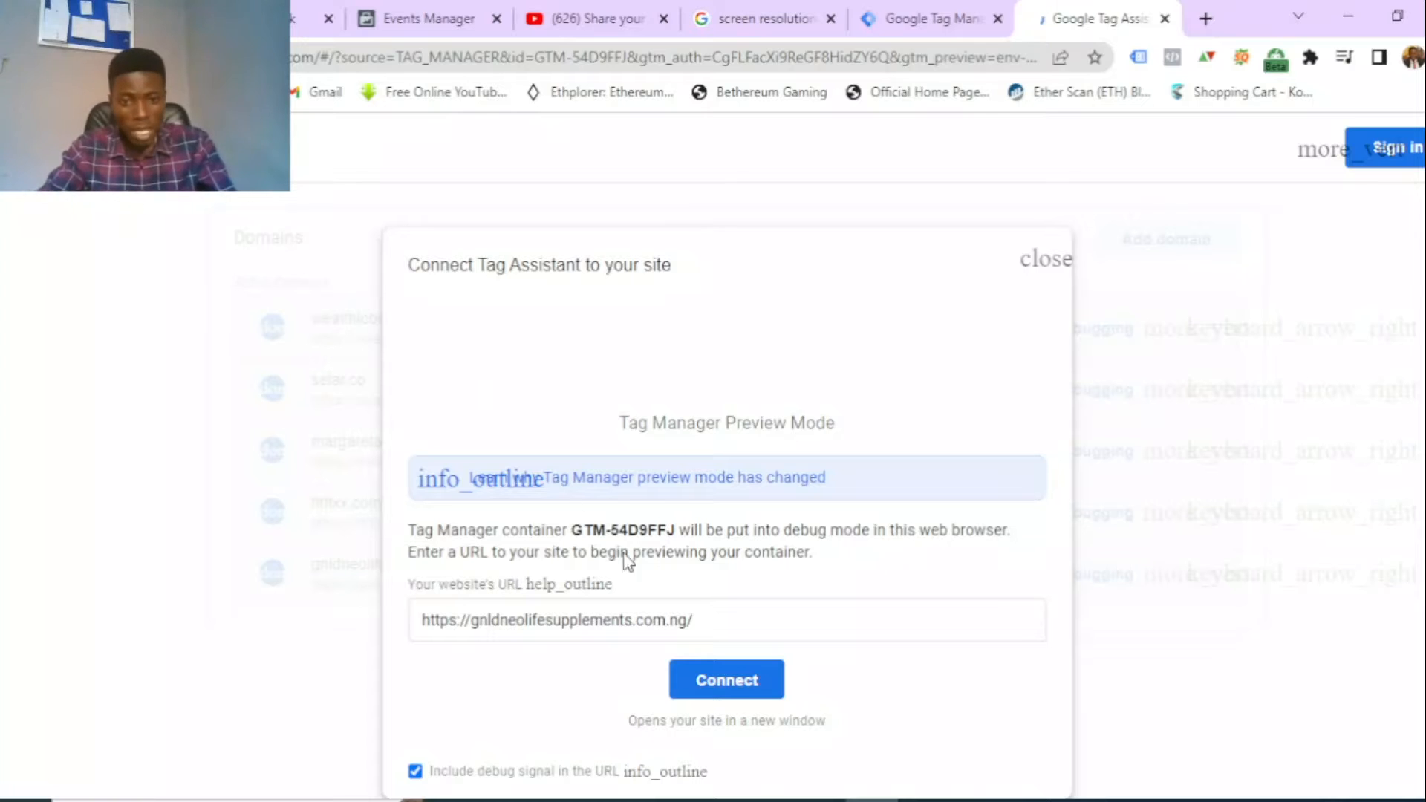
click(723, 681)
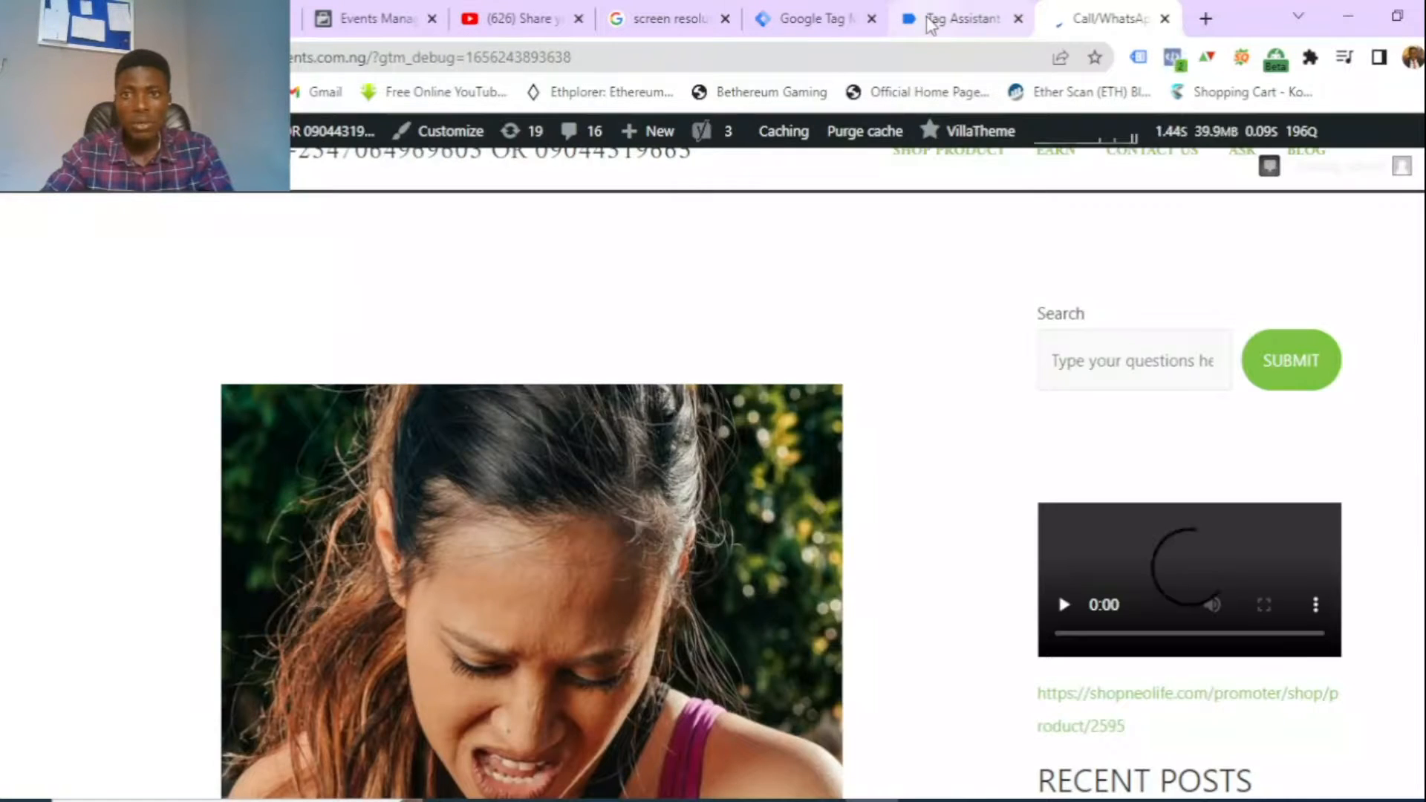
click(930, 21)
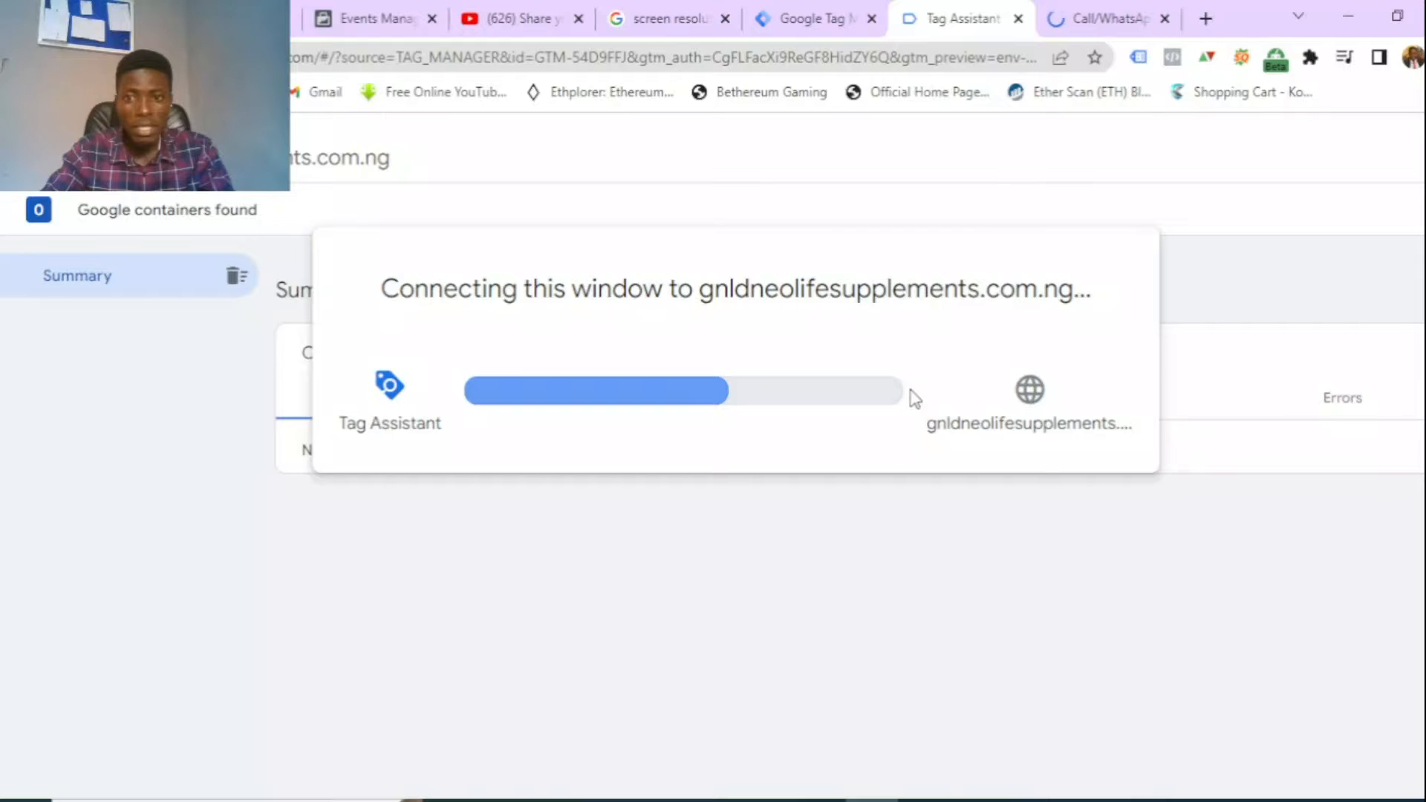
click(1047, 20)
click(958, 19)
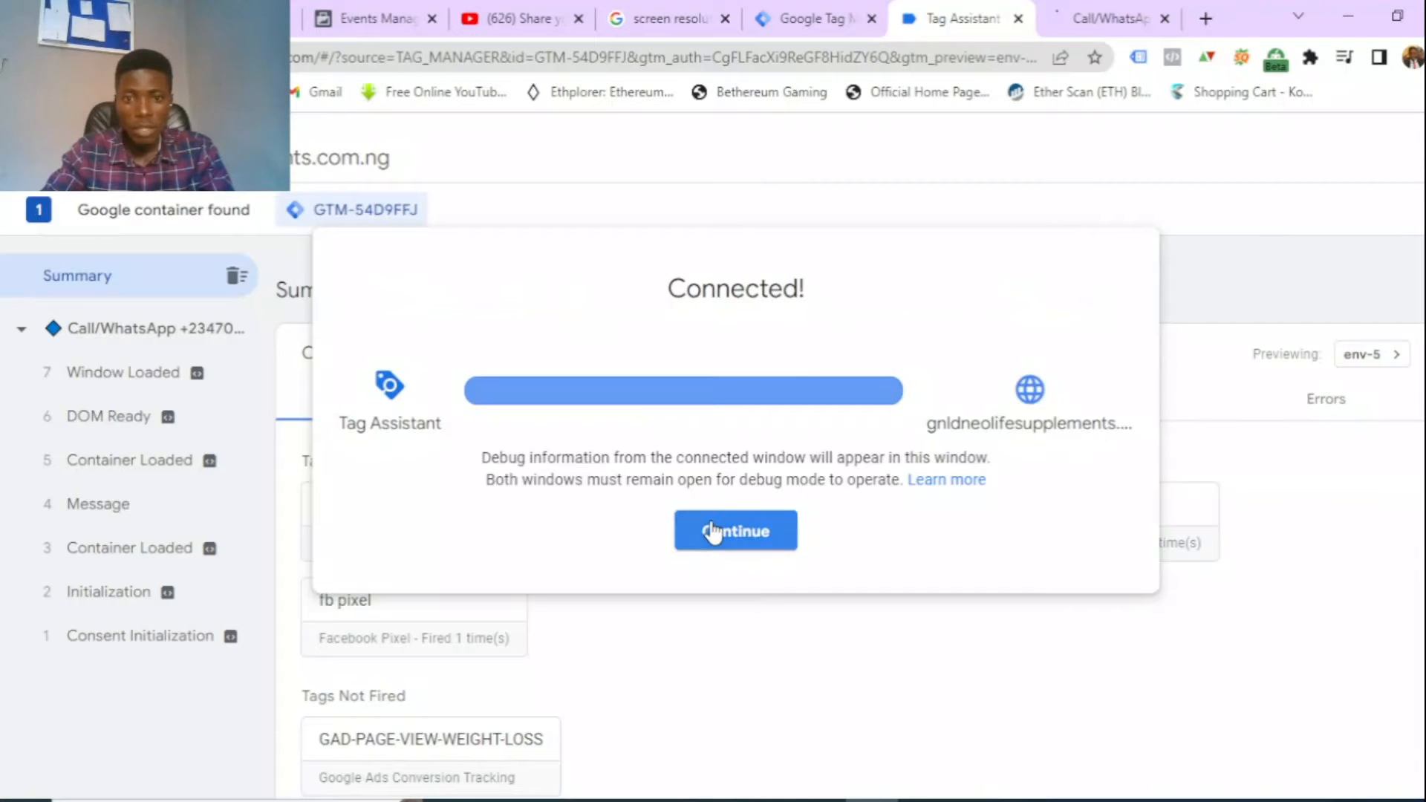
click(728, 530)
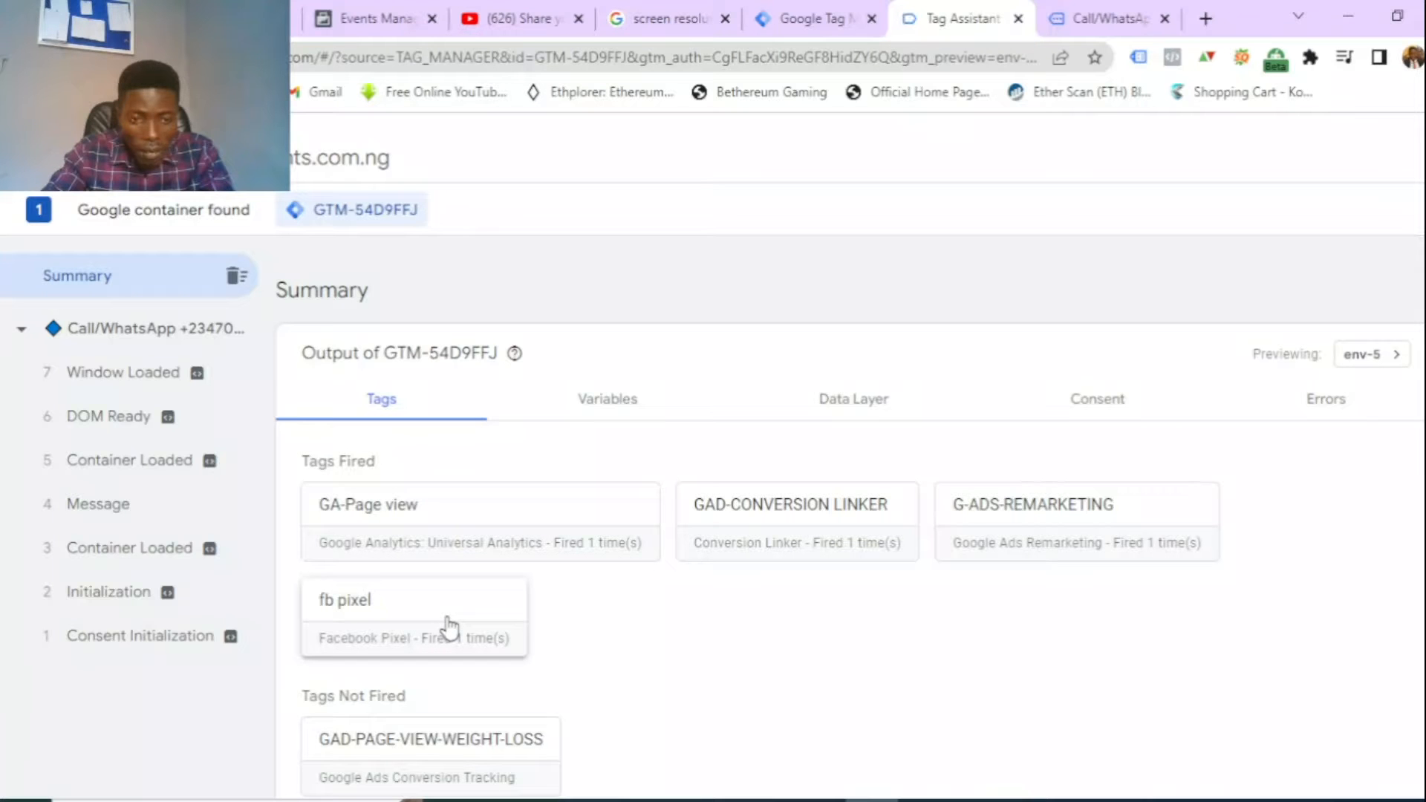
- Check the connected website and review Tag Assistant's summary to see whether the fb pixel tag fired
click(1100, 18)
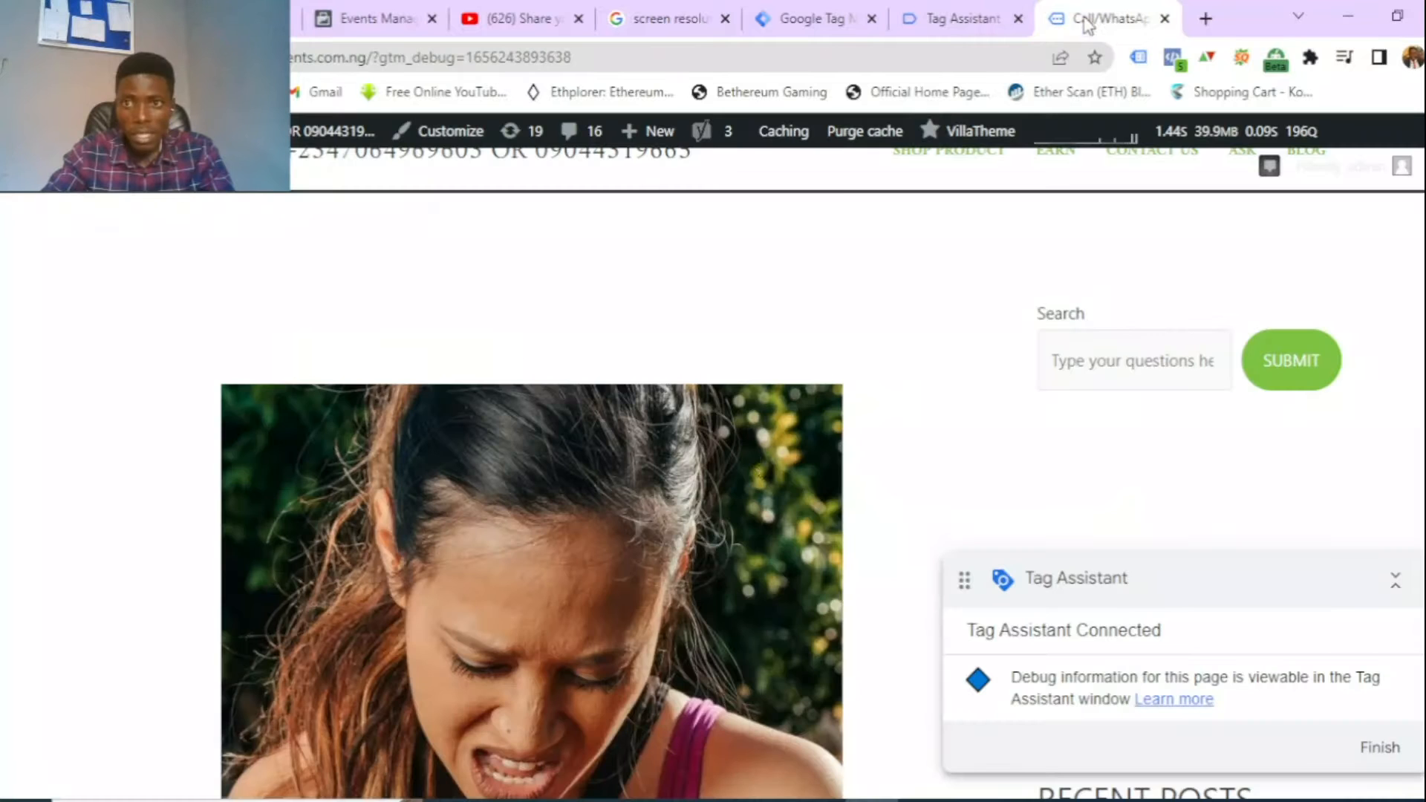
scroll(763, 483, down, 8)
scroll(751, 487, up, 8)
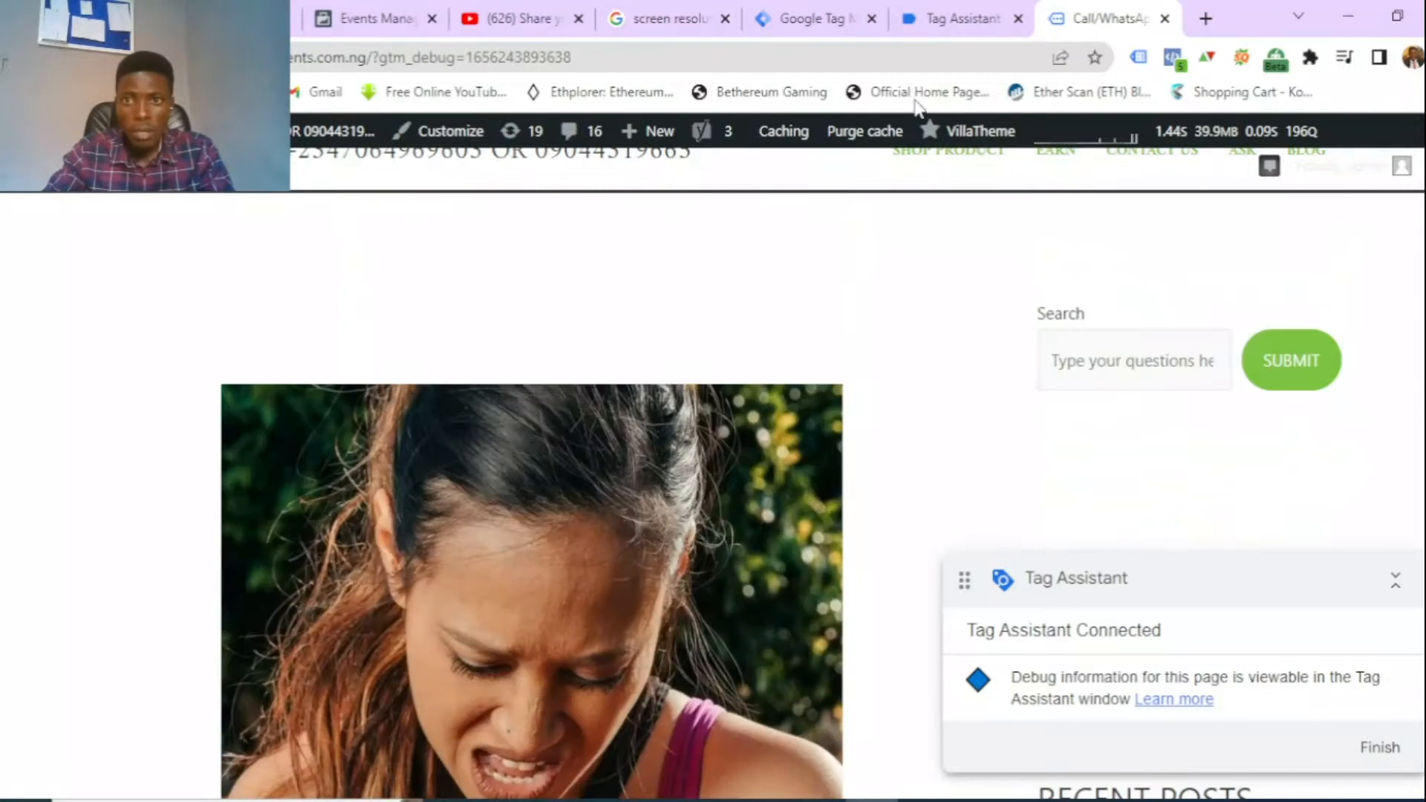
click(944, 13)
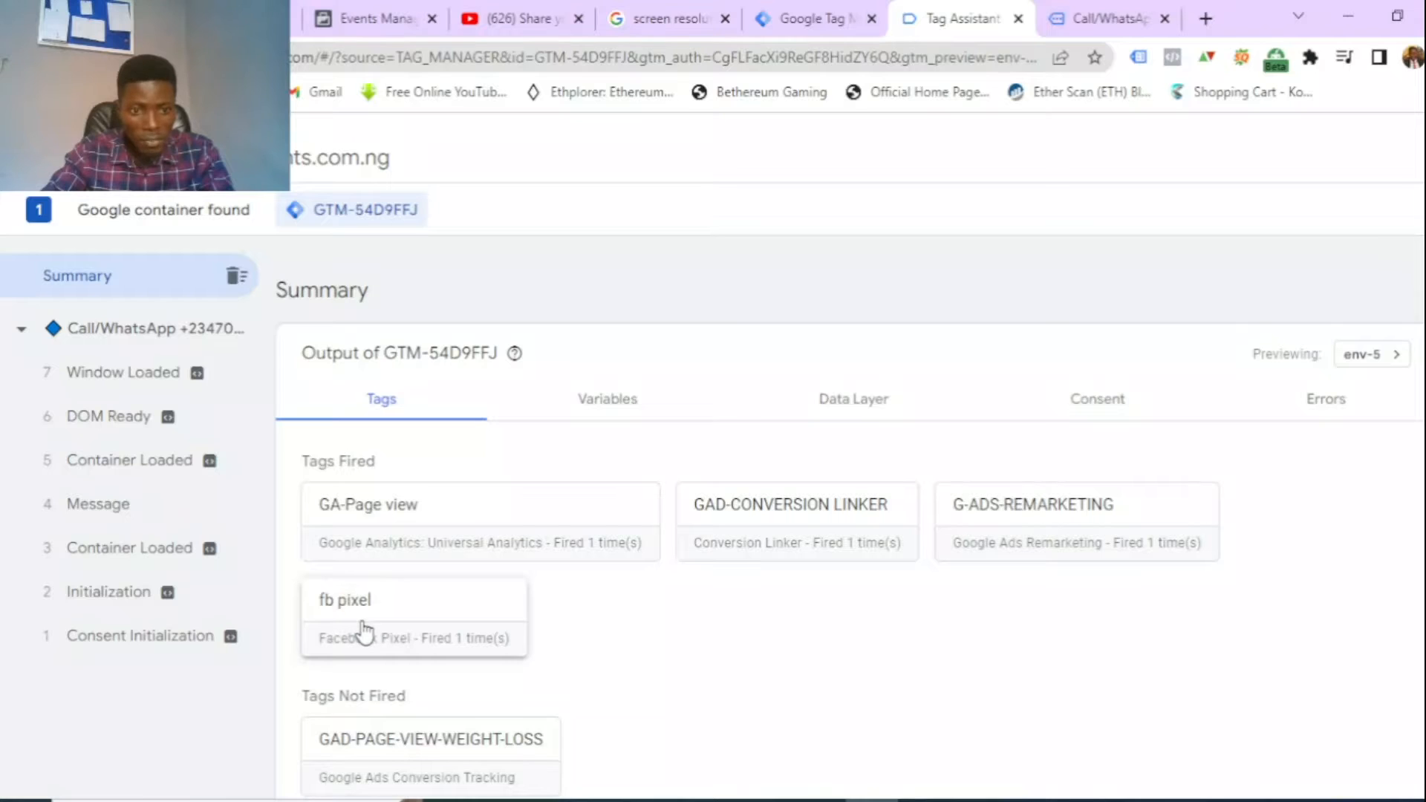
scroll(363, 631, down, 1)
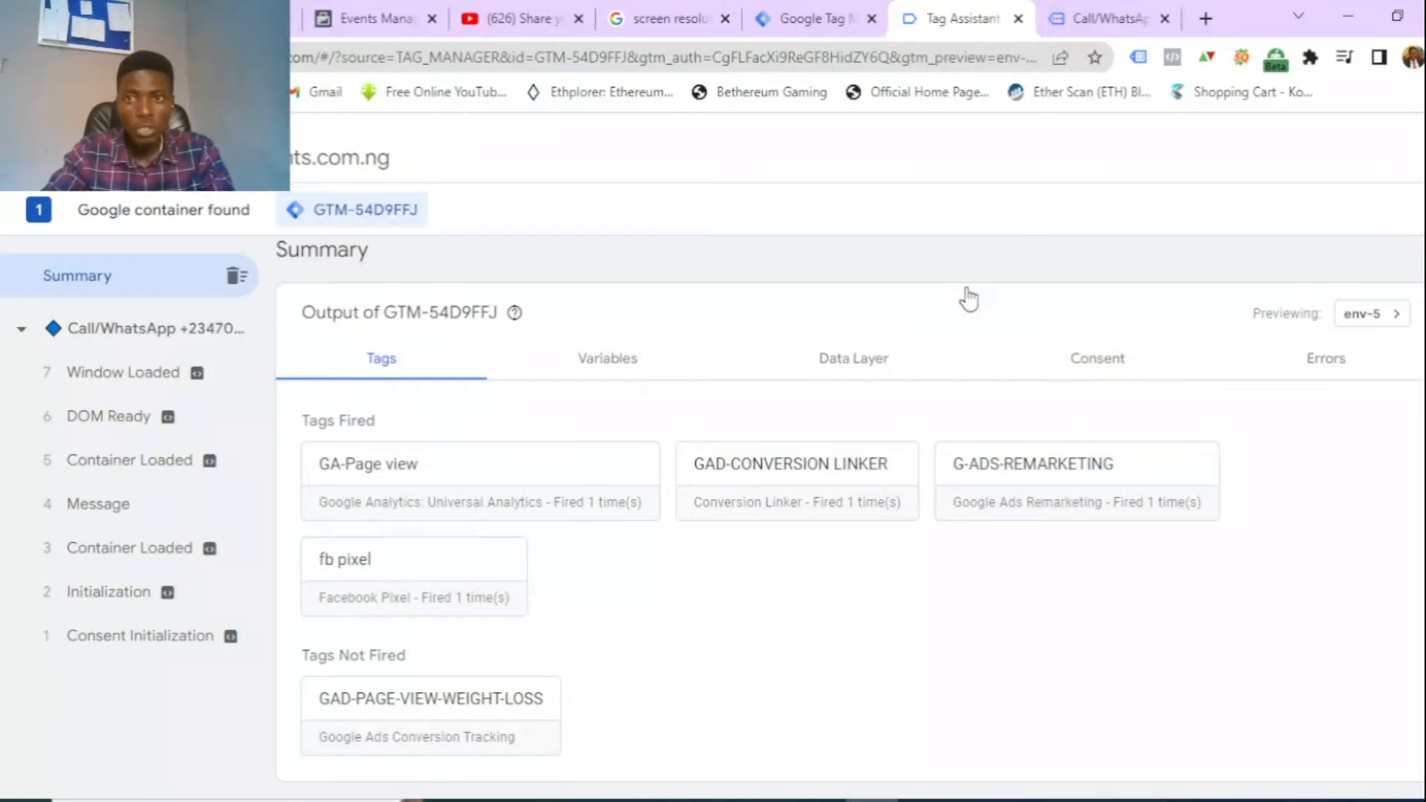
click(1075, 29)
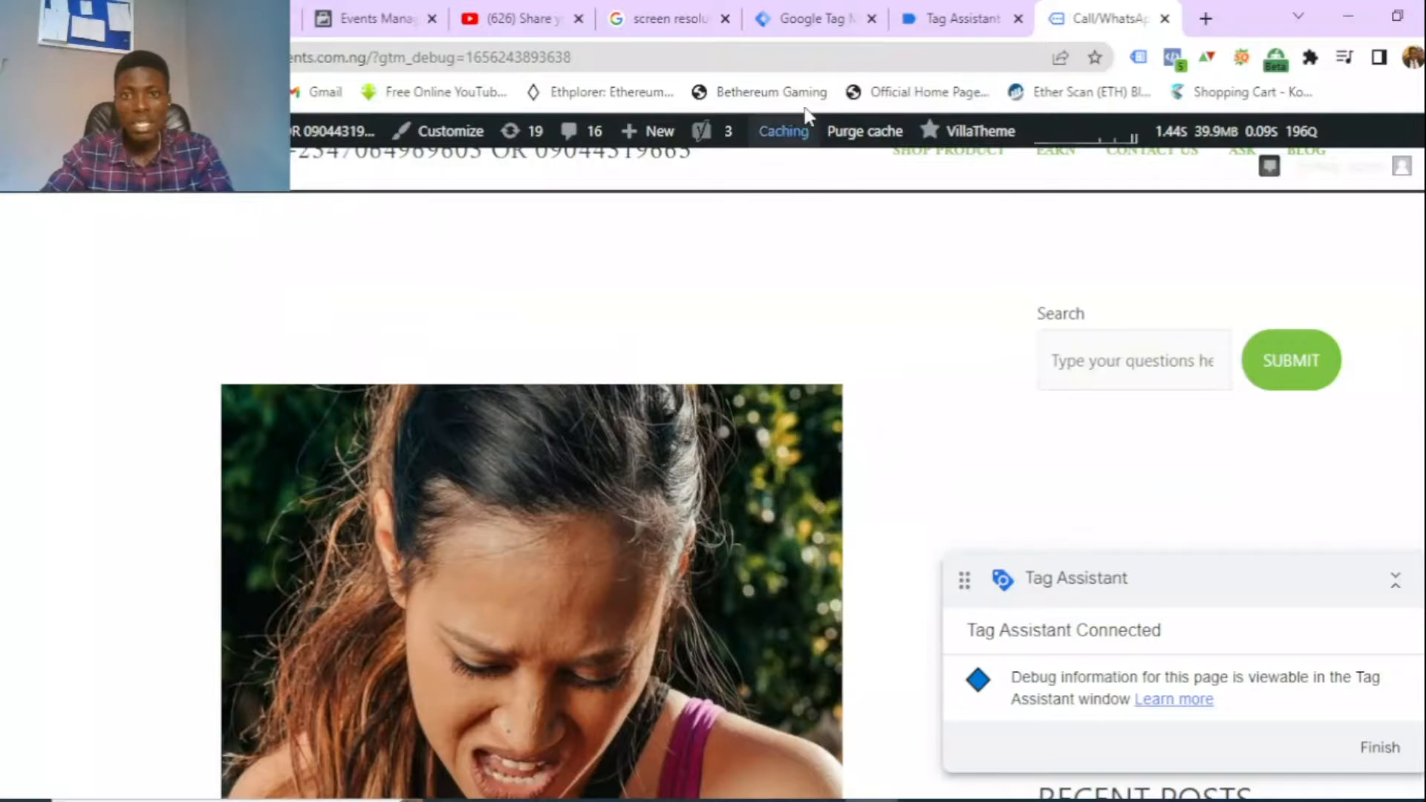
- Submit the Tag Manager workspace changes with the version name "facebook pixel260622" and publish them to the Live environment
click(815, 27)
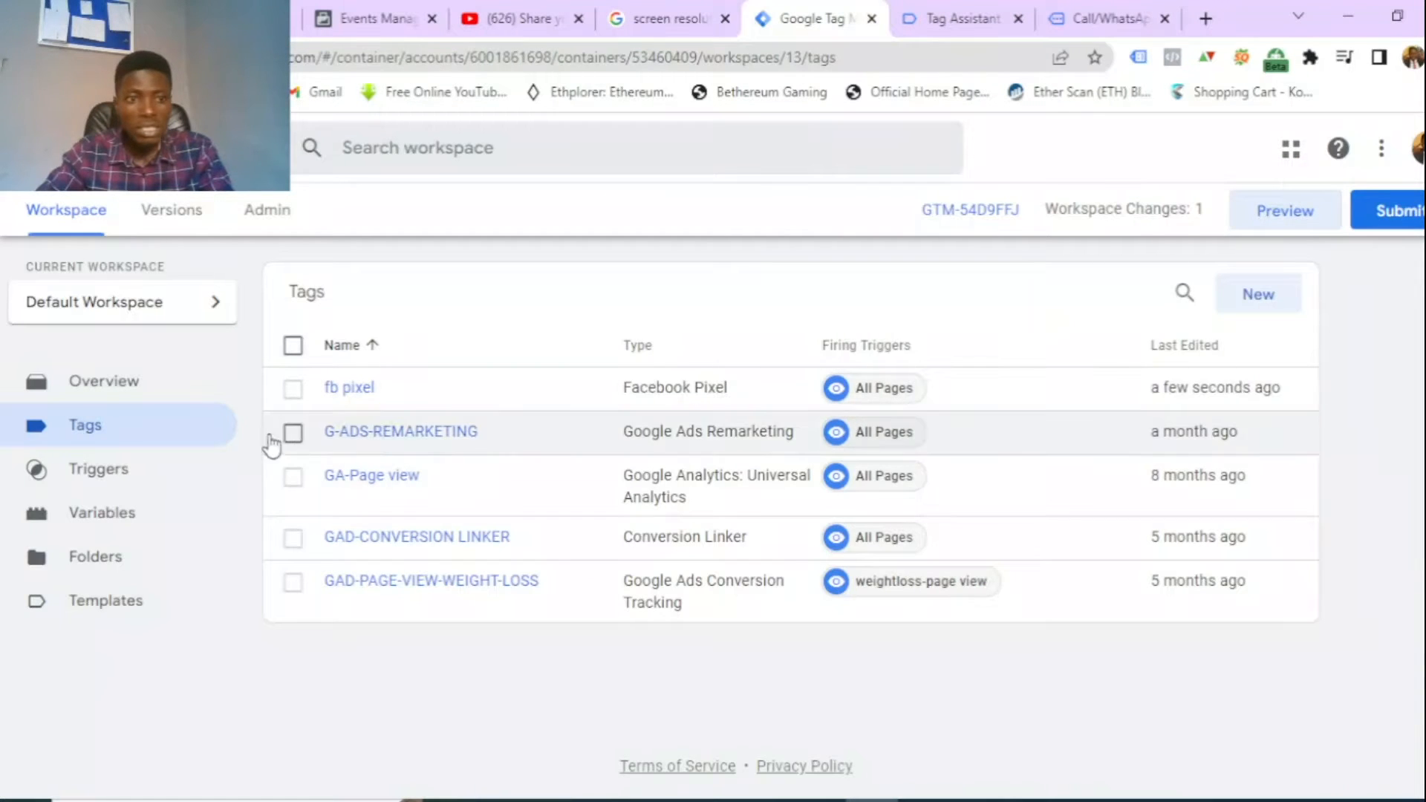
click(1381, 218)
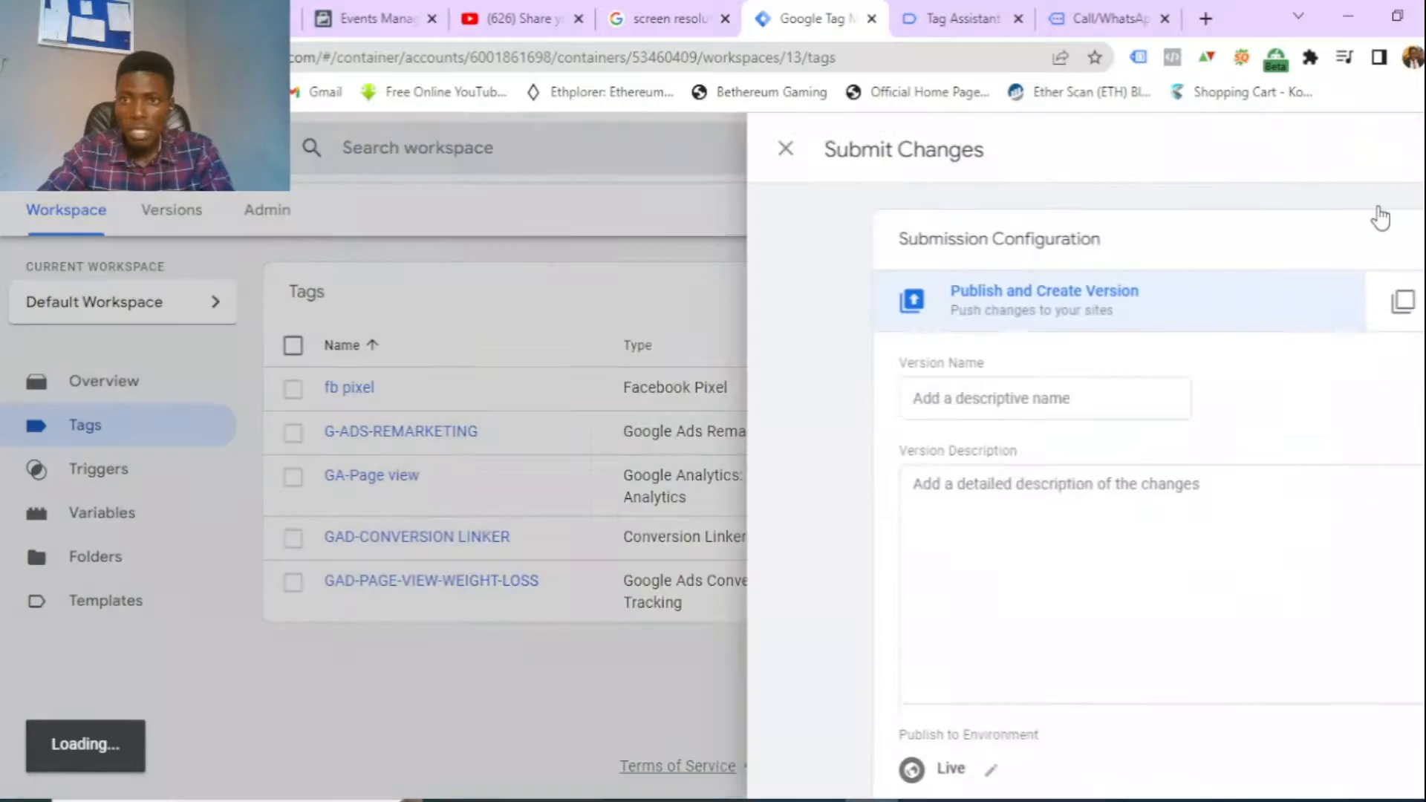
click(559, 409)
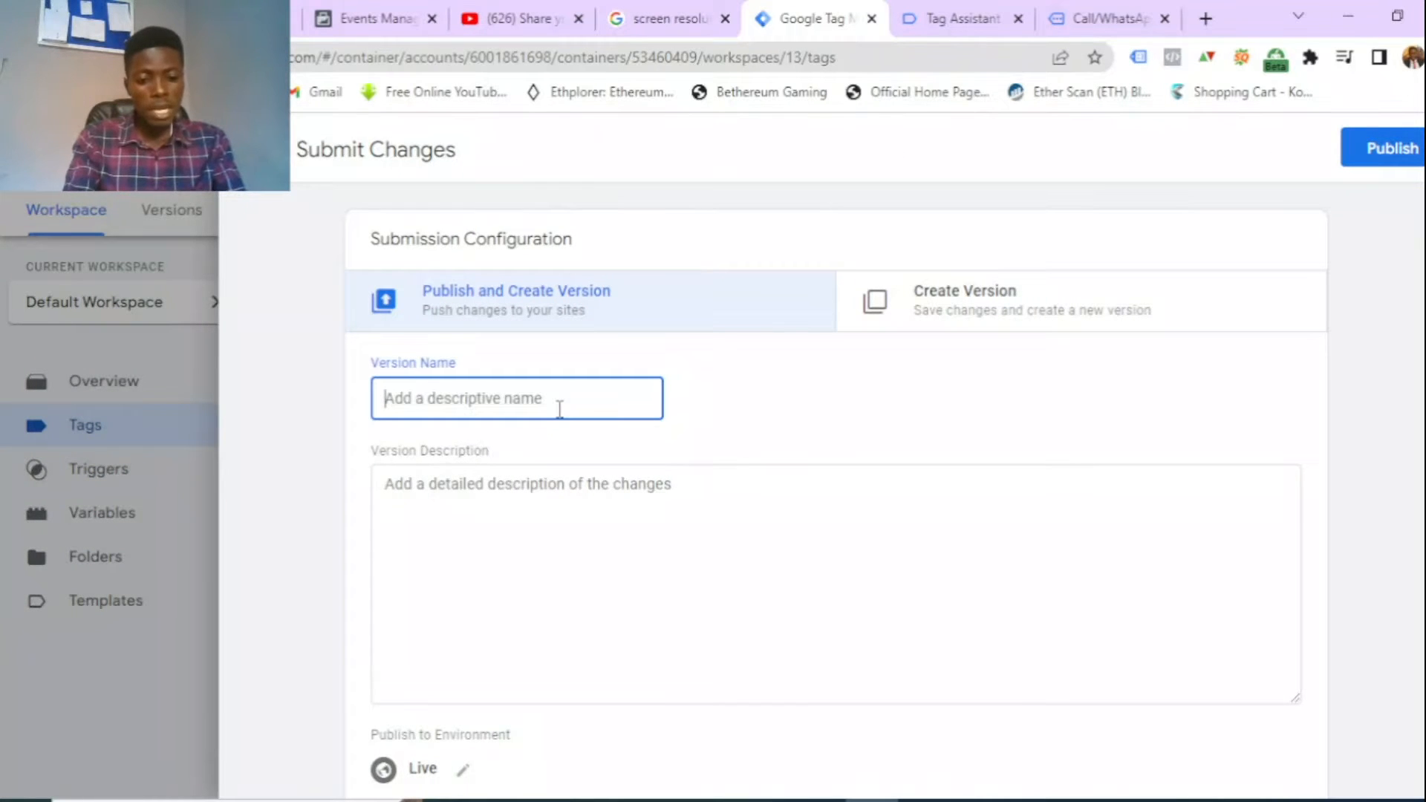
text(facebook pixel)
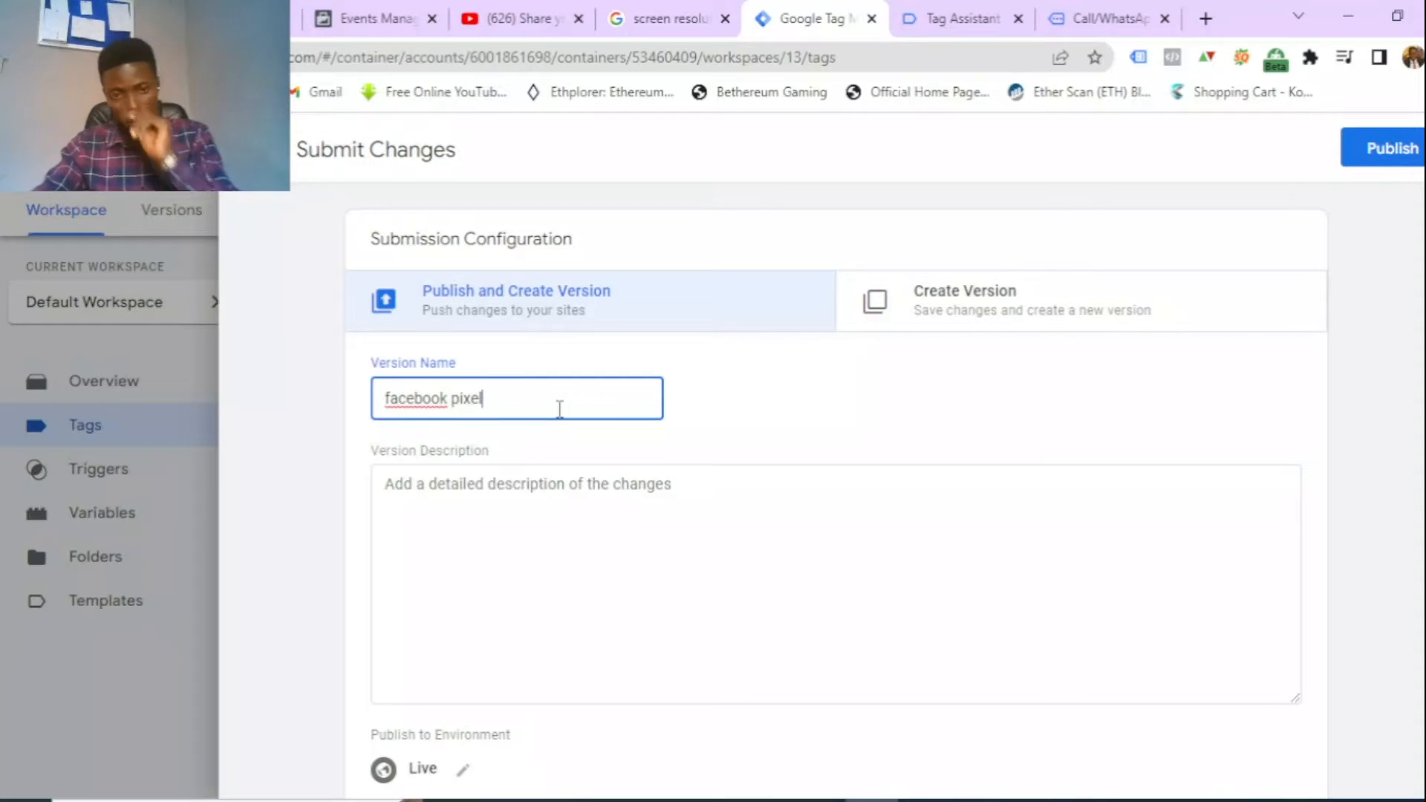
click(637, 498)
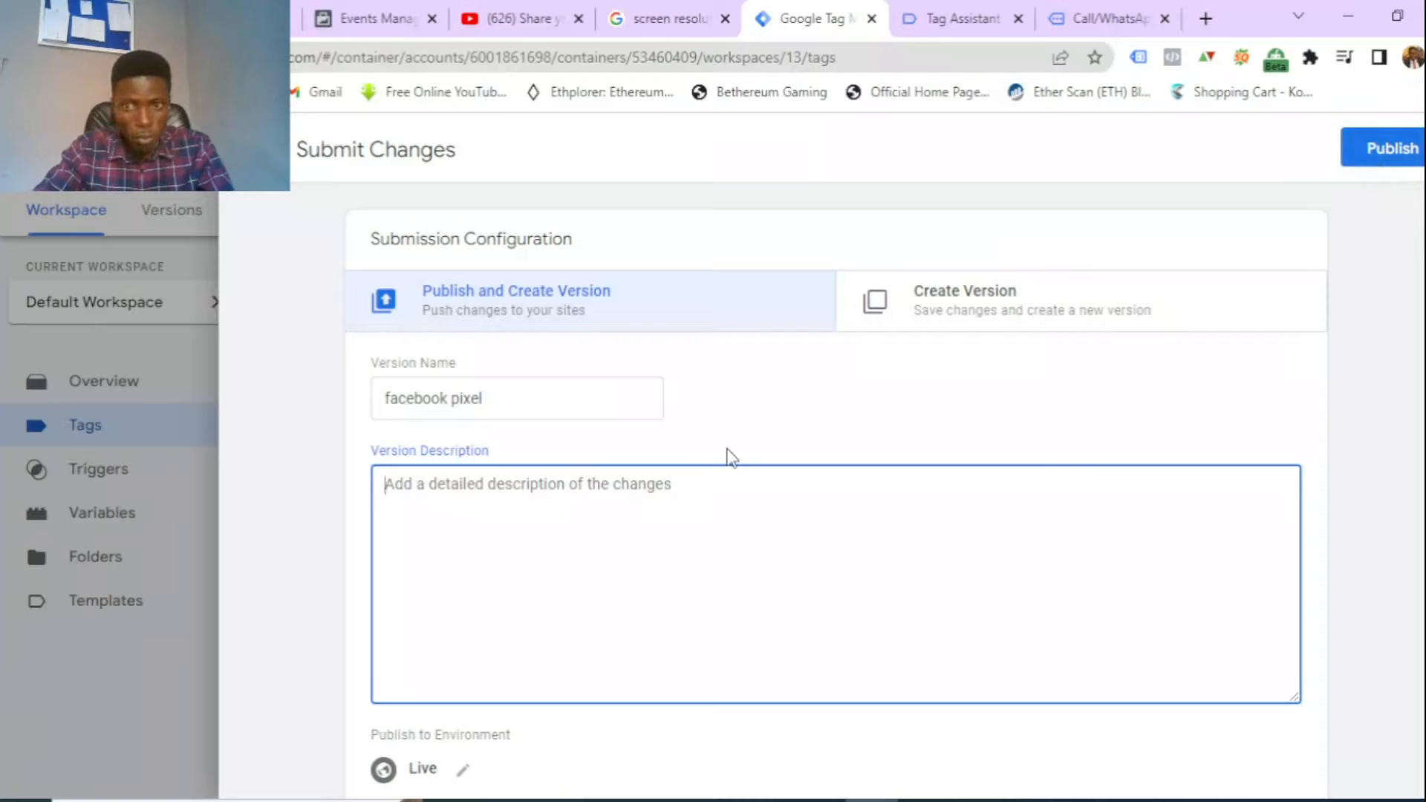
click(579, 403)
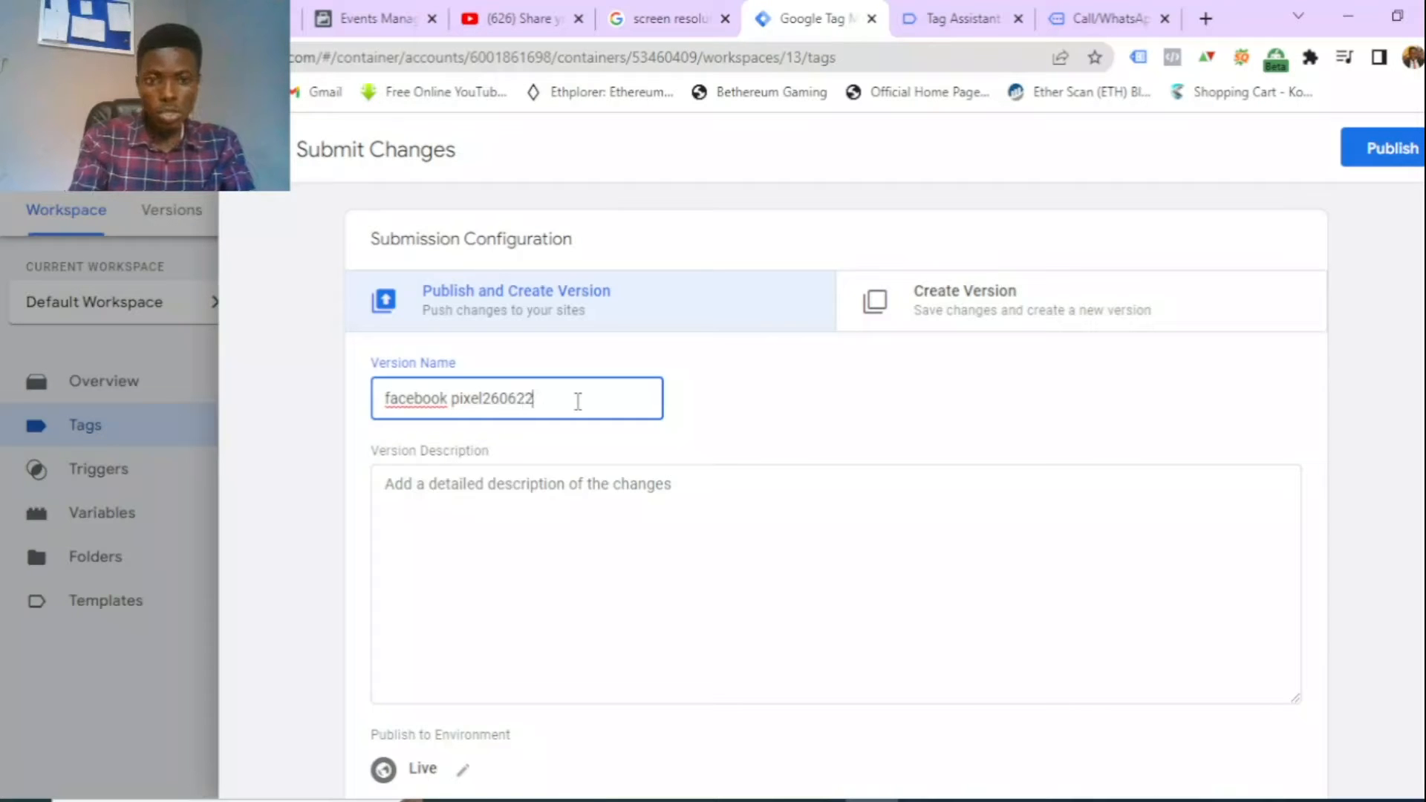
click(1379, 160)
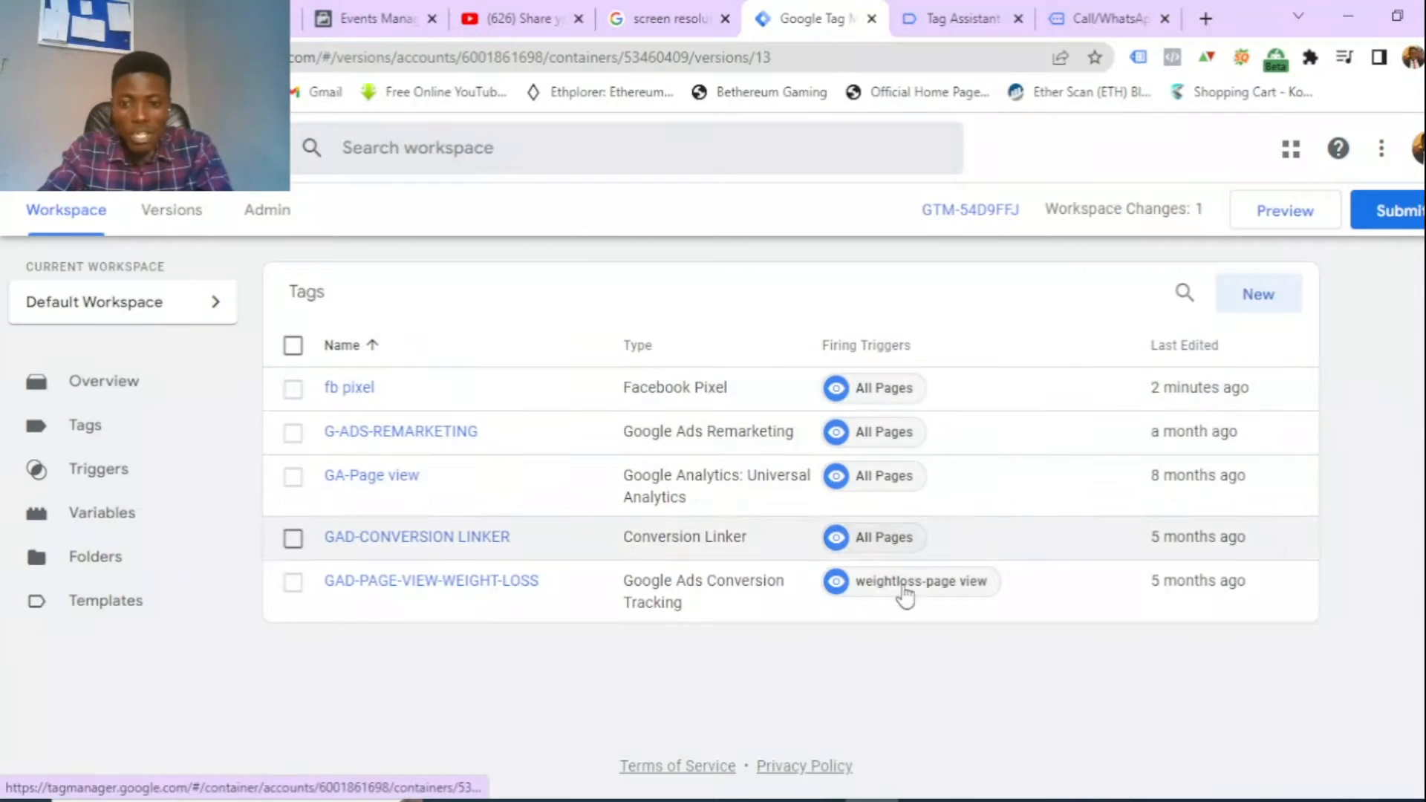
- Close the Tag Assistant preview page and go back to the Google Tag Manager workspace
click(950, 26)
click(1018, 20)
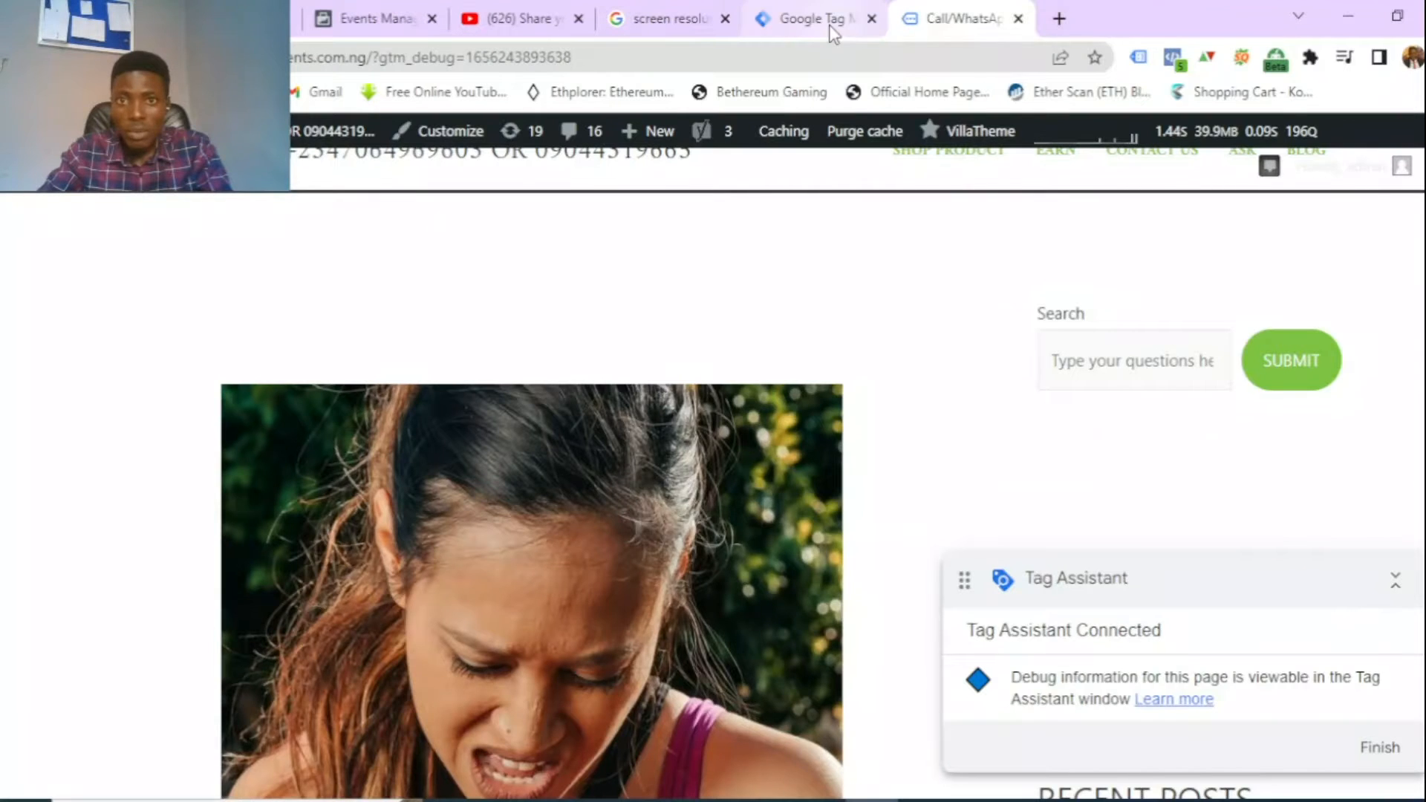
click(829, 24)
- Switch to Facebook Business Settings, reload the Pixels page and check the pixel's activity status
click(924, 801)
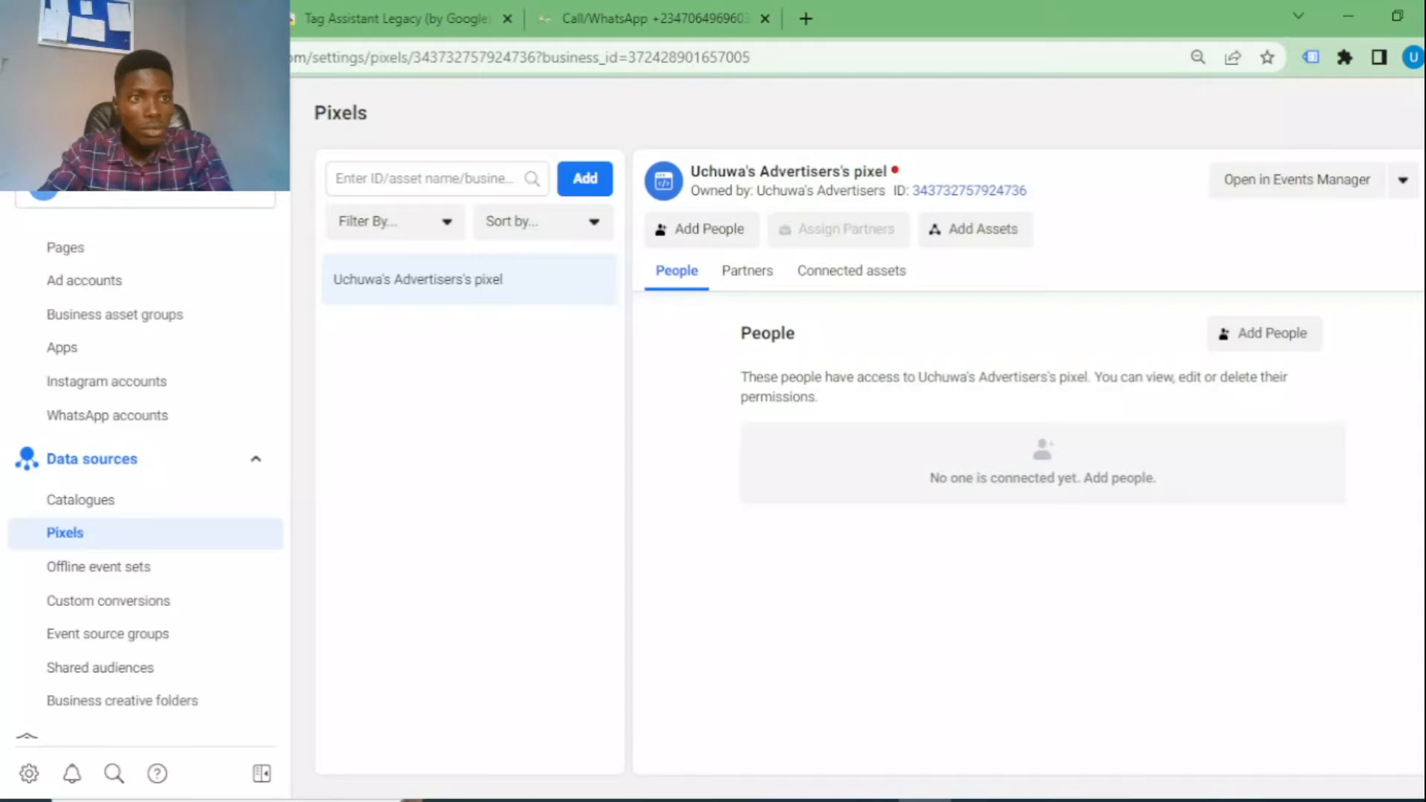
key(F5)
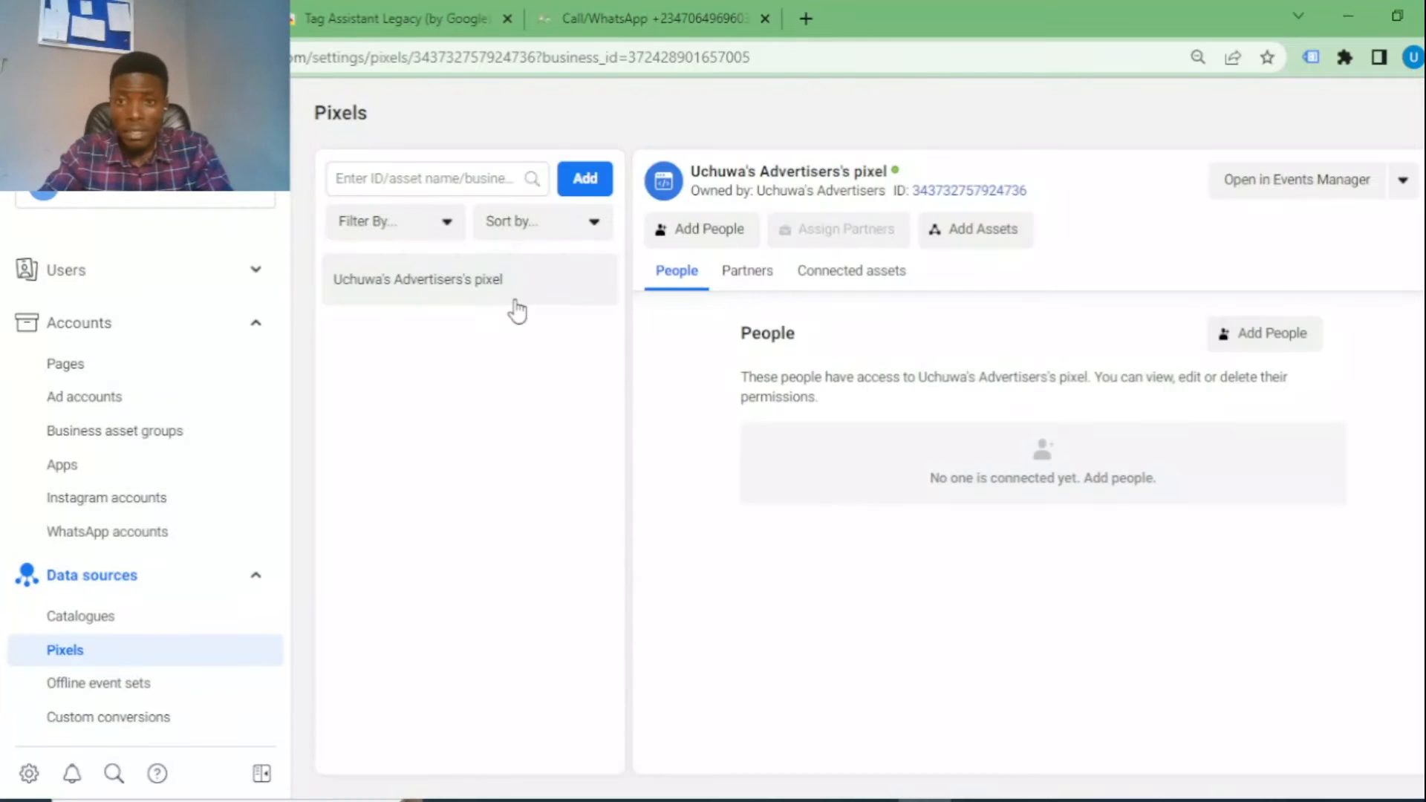
mouse_move(836, 264)
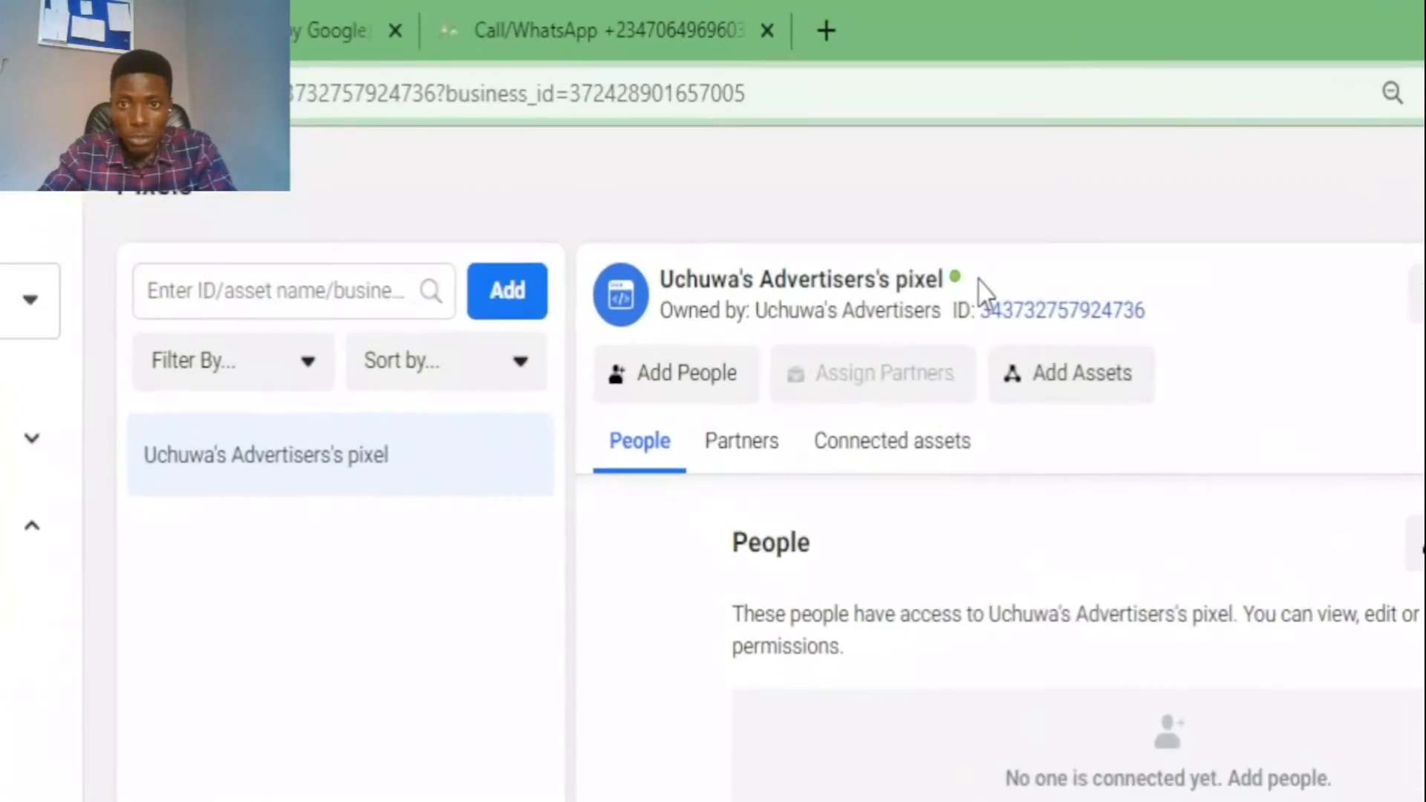
mouse_move(894, 173)
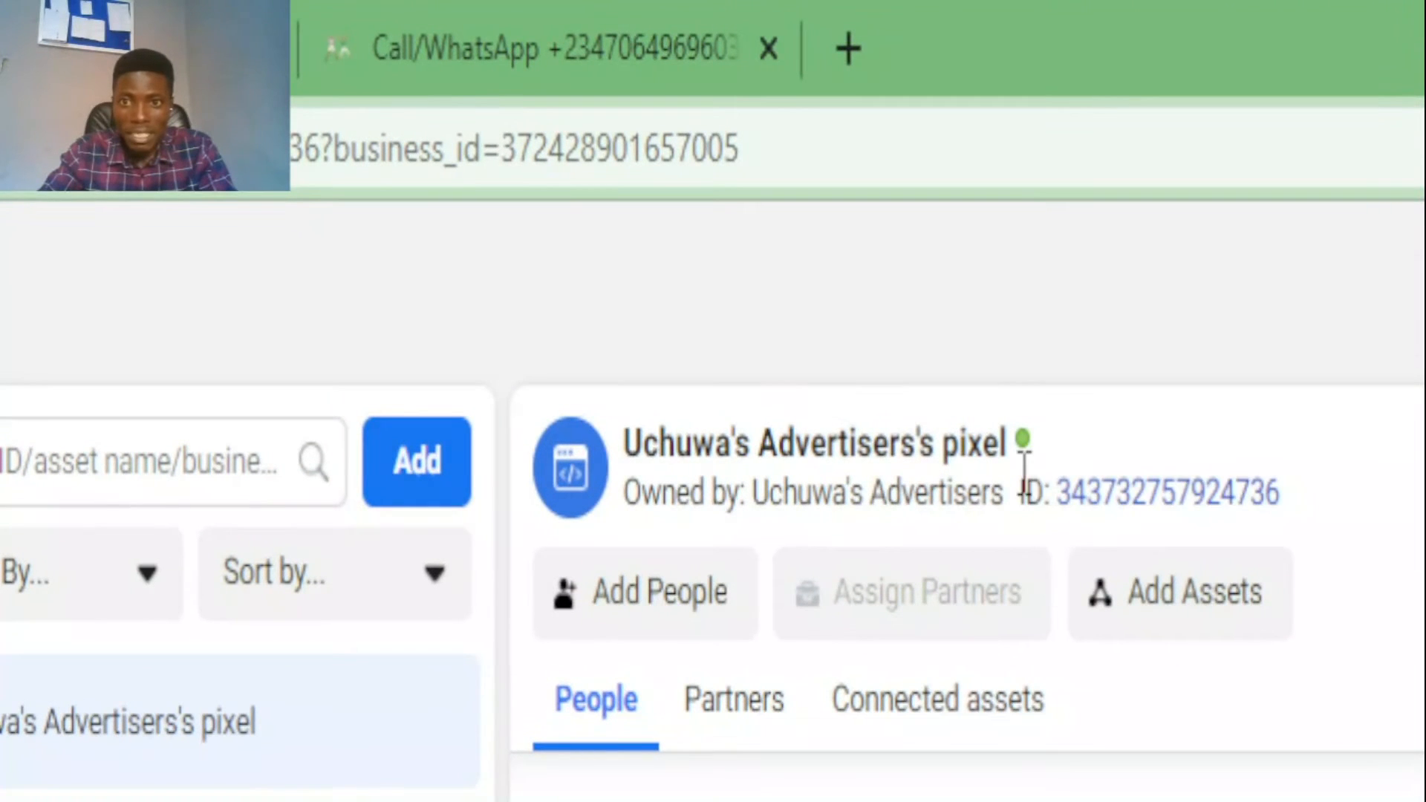
mouse_move(1022, 451)
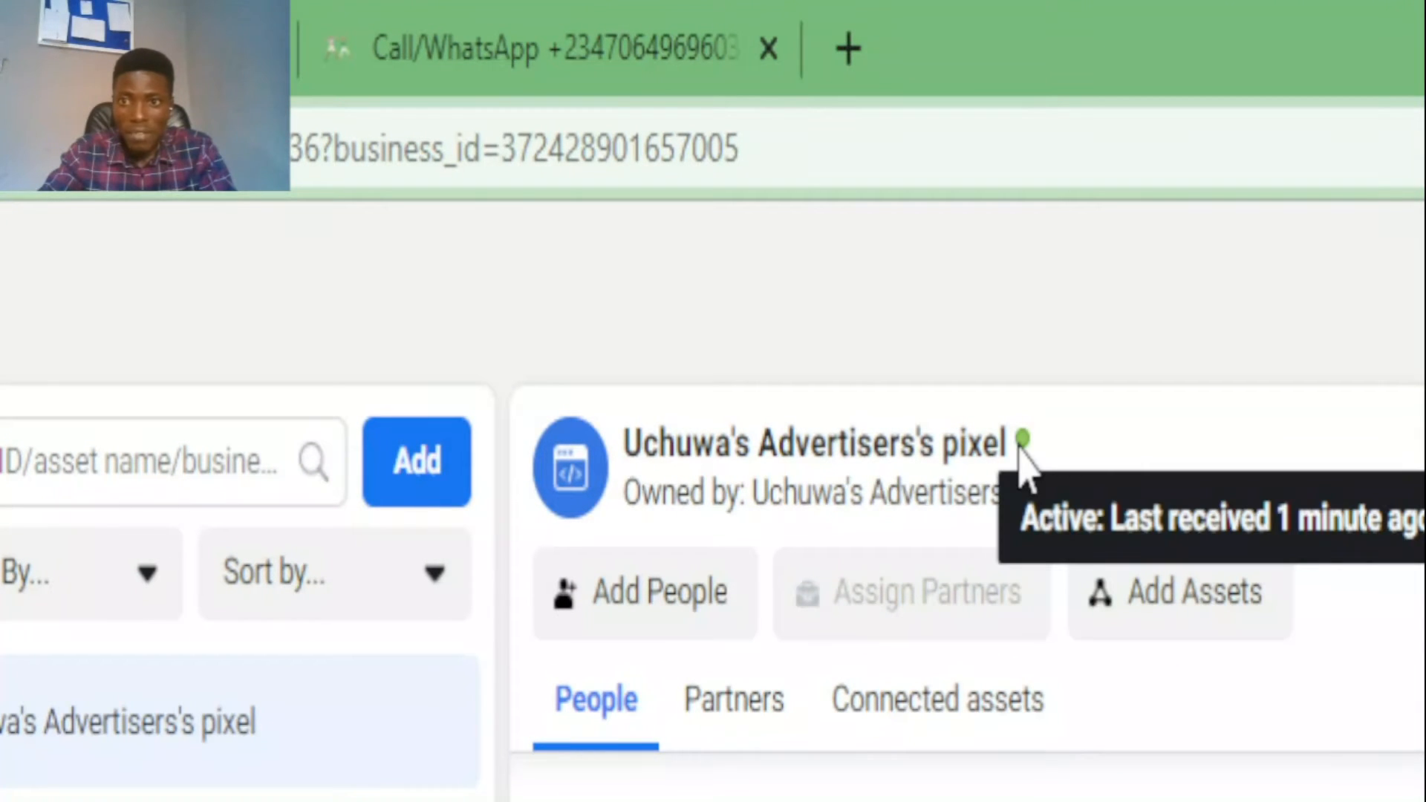